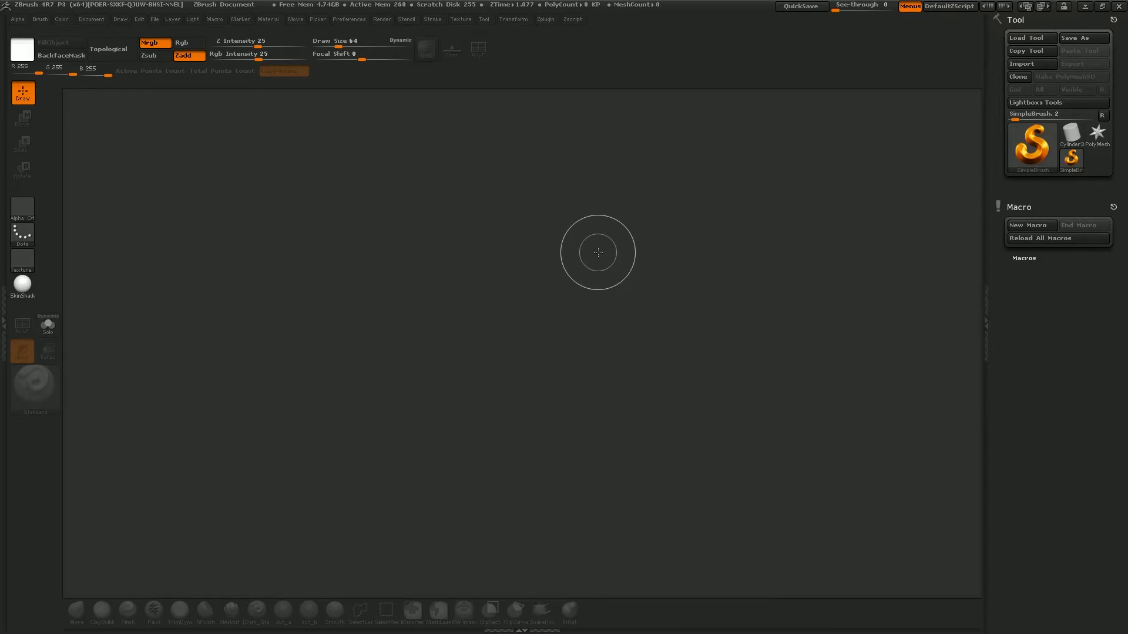
# Load PolySphere.ZTL from LightBox, draw it on the canvas, and make it editable in 3D.
pyautogui.press(',')
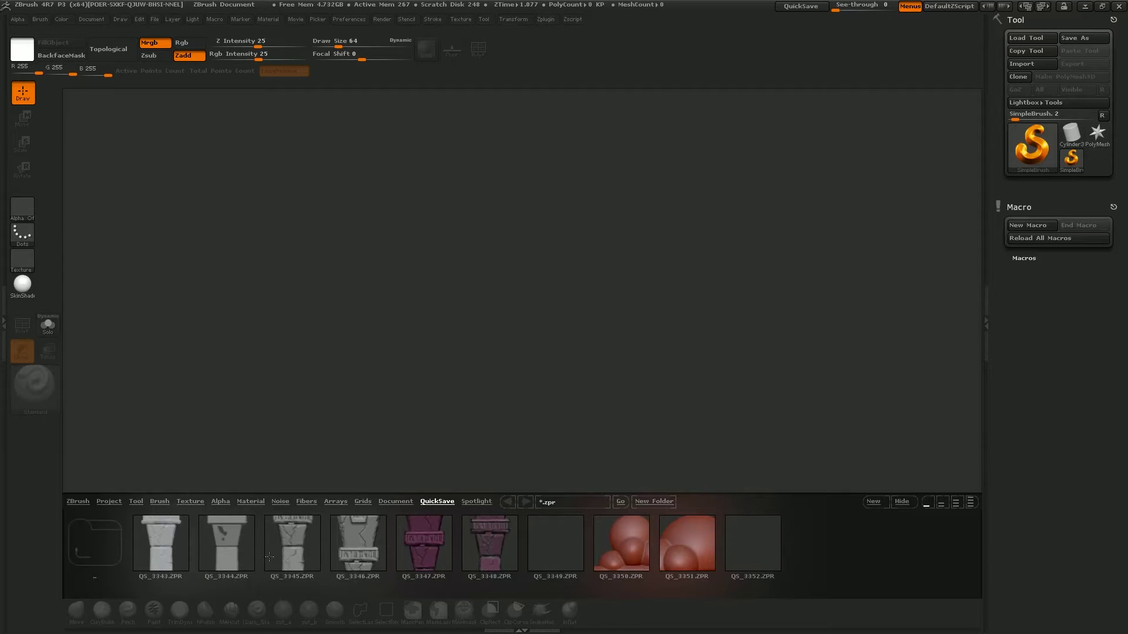
pyautogui.click(136, 502)
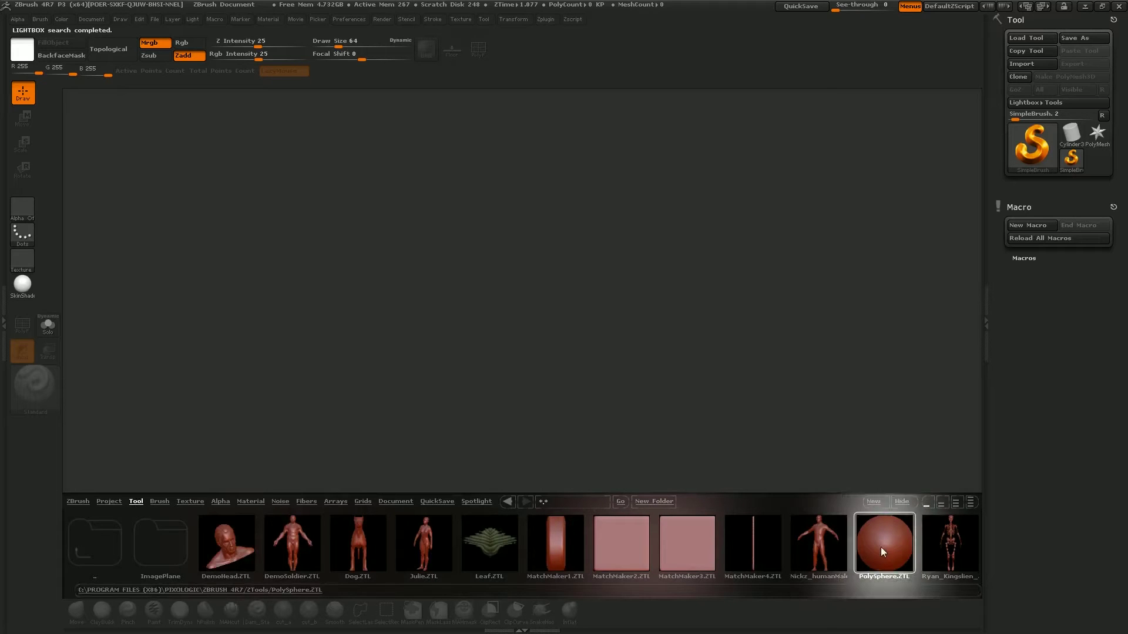
pyautogui.doubleClick(882, 550)
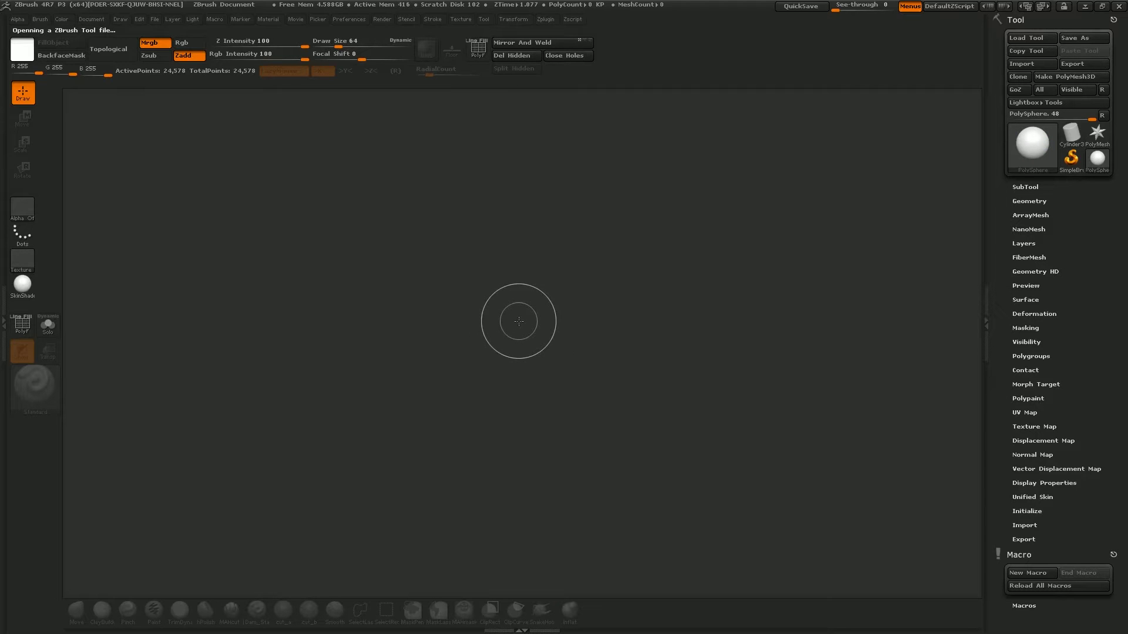
pyautogui.moveTo(503, 288); pyautogui.dragTo(504, 466)
pyautogui.press('t')
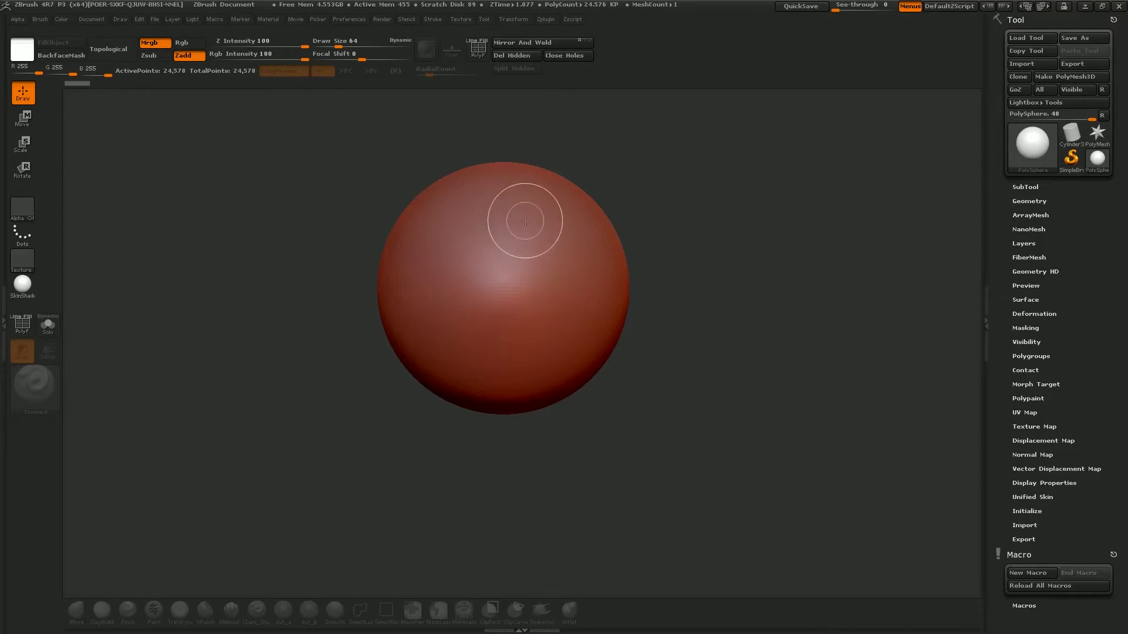
pyautogui.press('t')
pyautogui.keyDown('alt'); pyautogui.moveTo(712, 179); pyautogui.dragTo(718, 315); pyautogui.keyUp('alt')
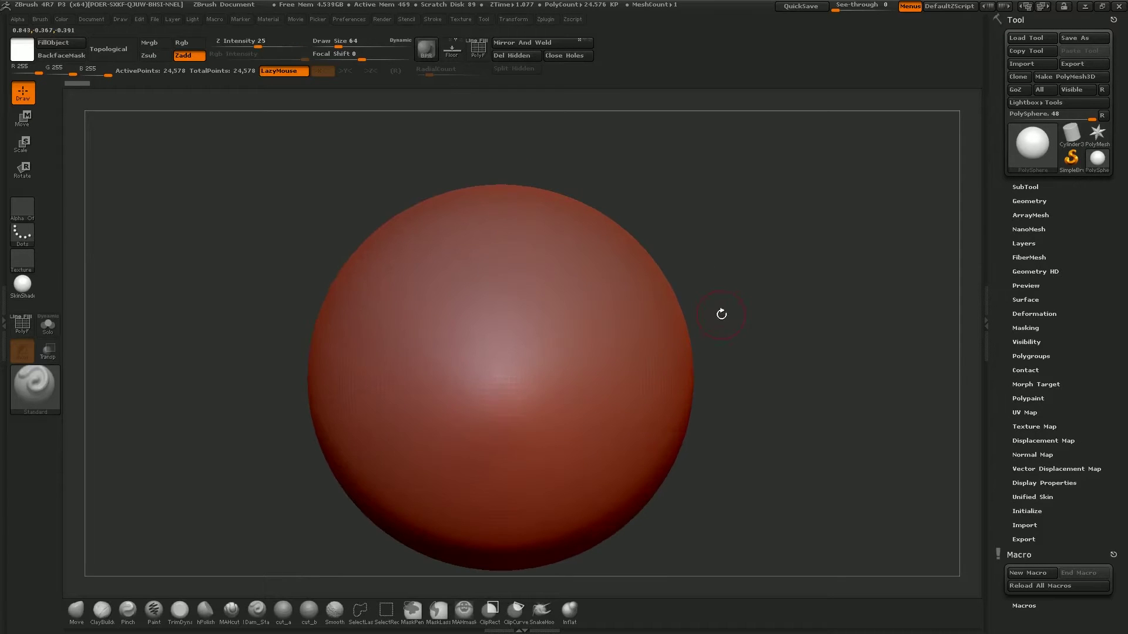
pyautogui.keyDown('alt'); pyautogui.moveTo(769, 378); pyautogui.dragTo(745, 315); pyautogui.keyUp('alt')
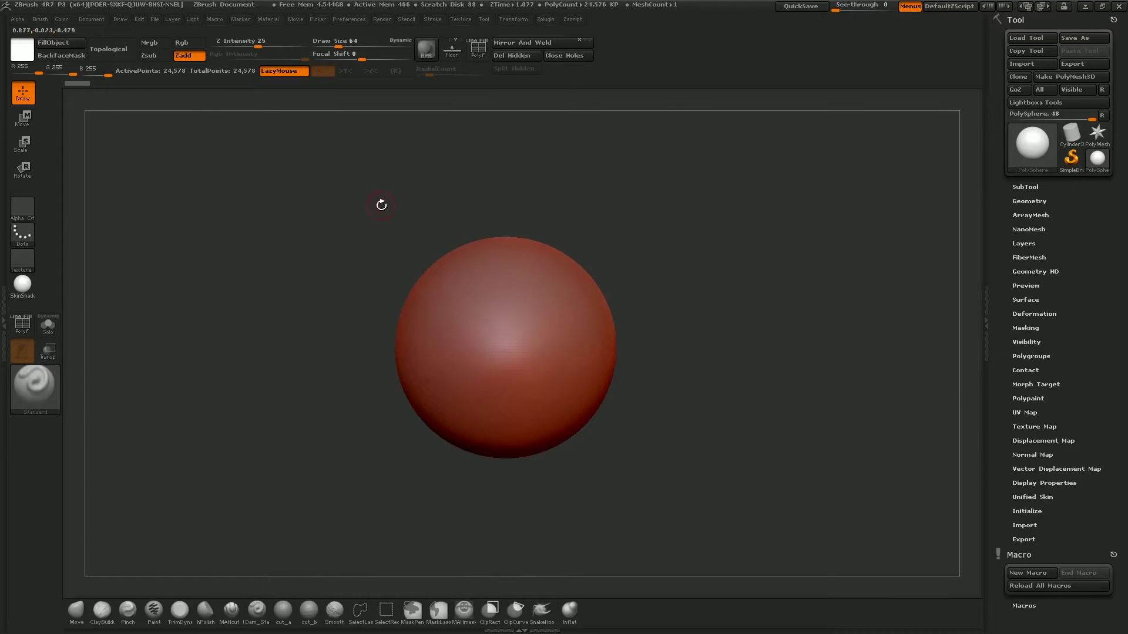
# Show the sphere's wireframe and reduce it to subdivision level 1, deleting the higher levels.
pyautogui.hotkey('shift', 'f')
pyautogui.keyDown('alt'); pyautogui.moveTo(688, 267); pyautogui.dragTo(696, 273); pyautogui.keyUp('alt')
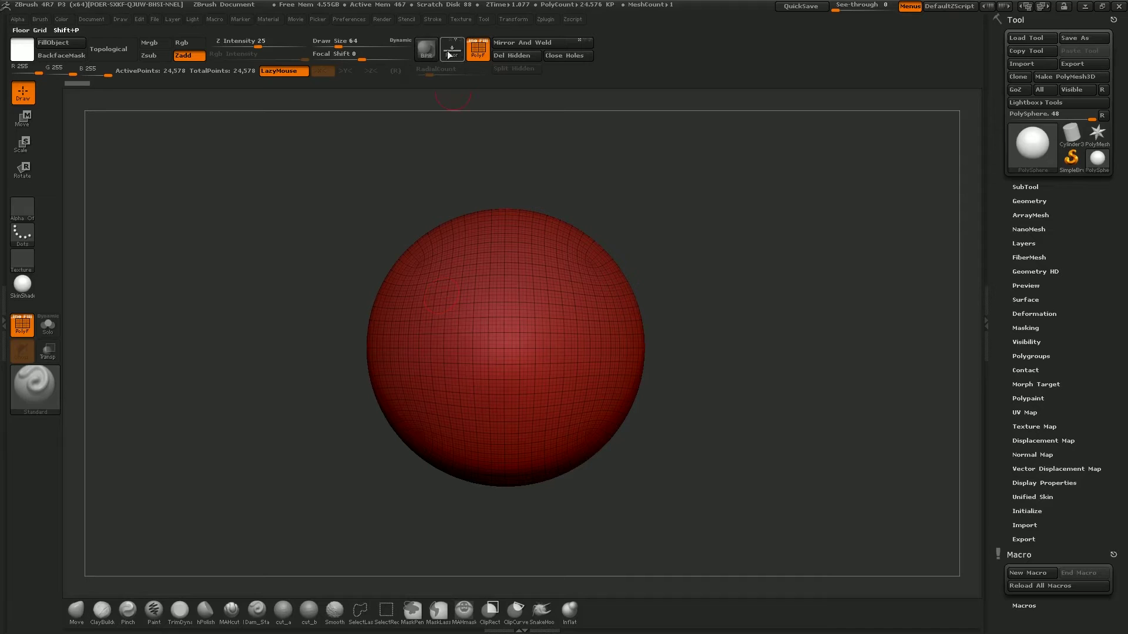
pyautogui.scroll(-1, 1030, 299)
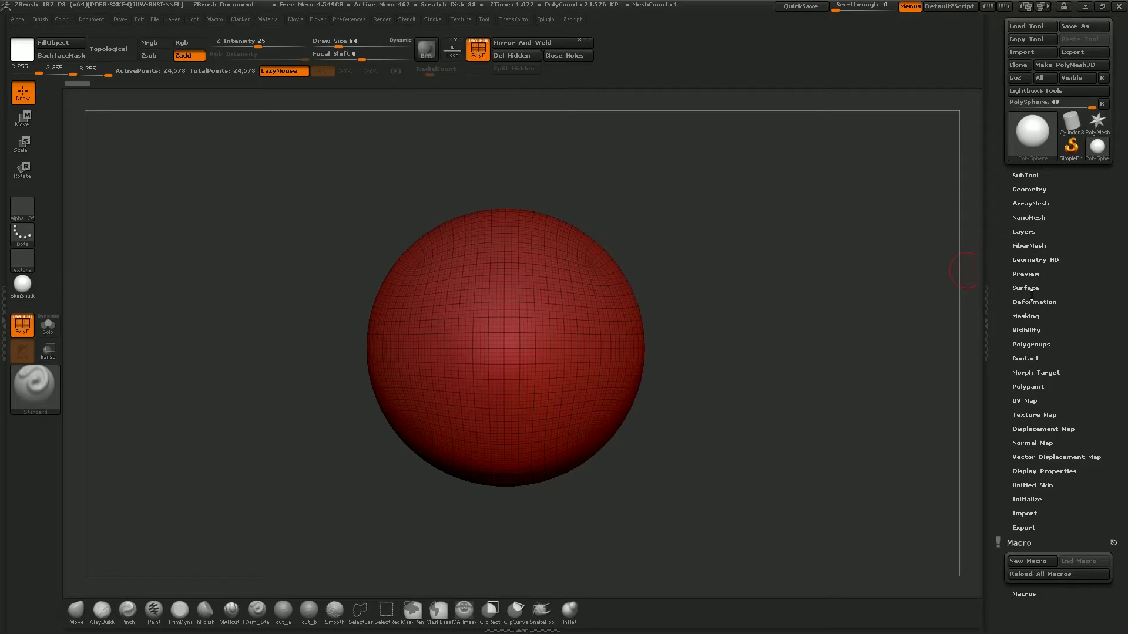
pyautogui.click(1025, 180)
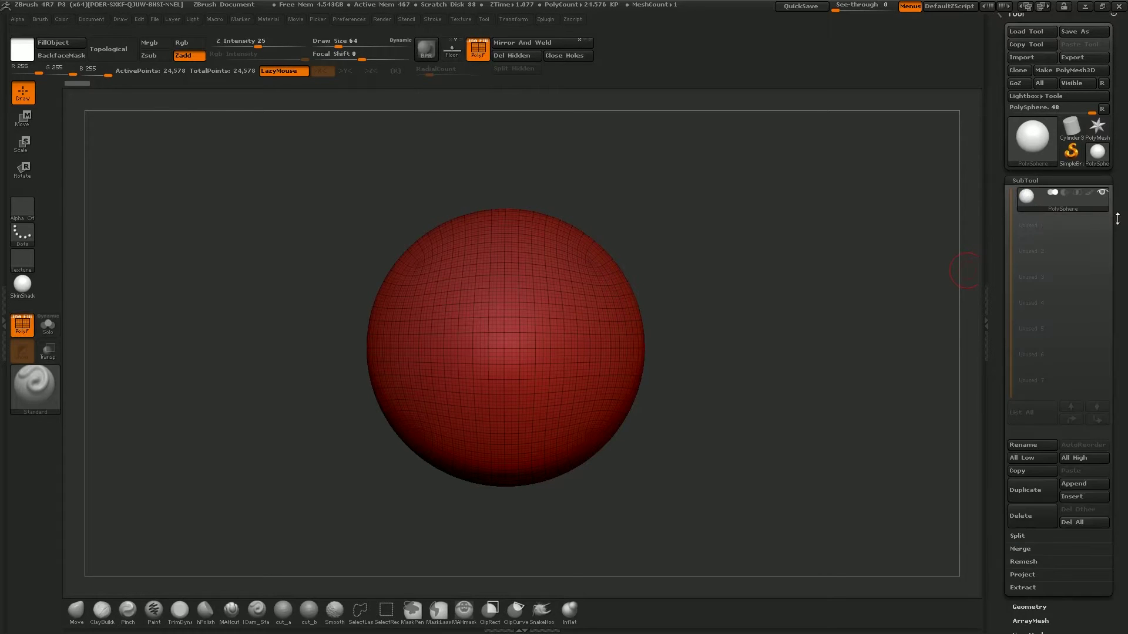
pyautogui.scroll(-3, 1116, 221)
pyautogui.click(1028, 511)
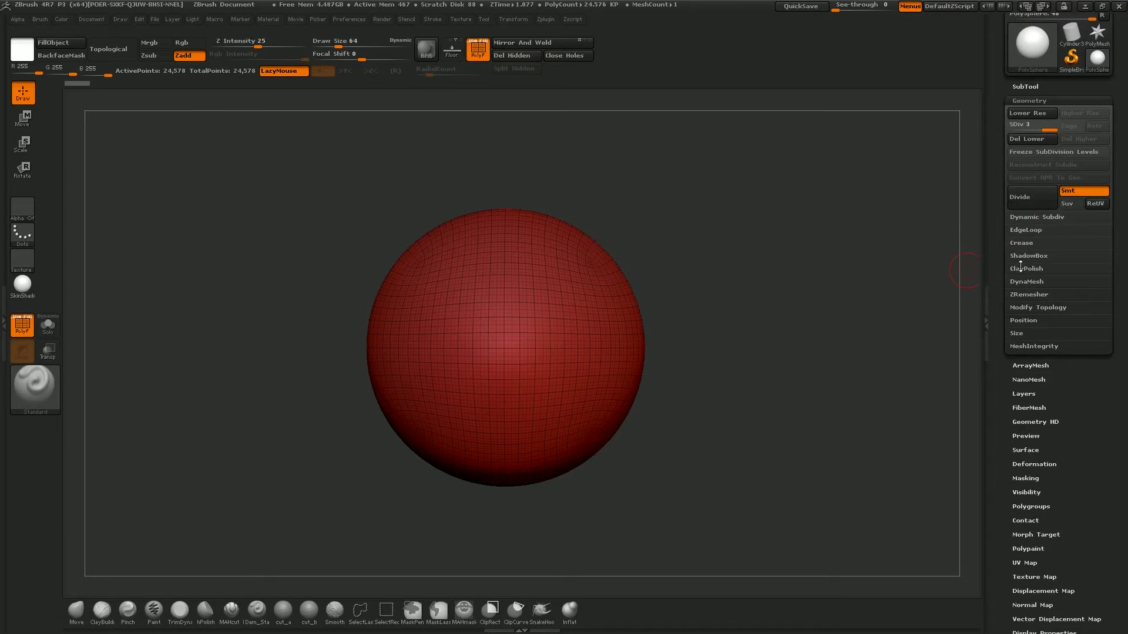
pyautogui.moveTo(1033, 130); pyautogui.dragTo(1000, 132)
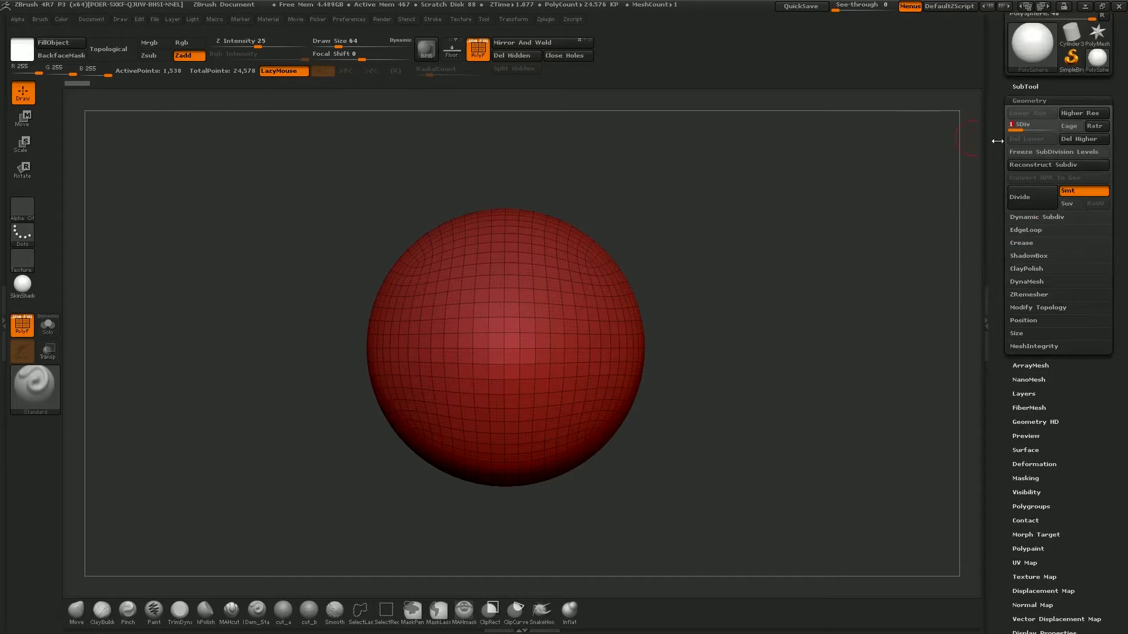
pyautogui.click(1085, 139)
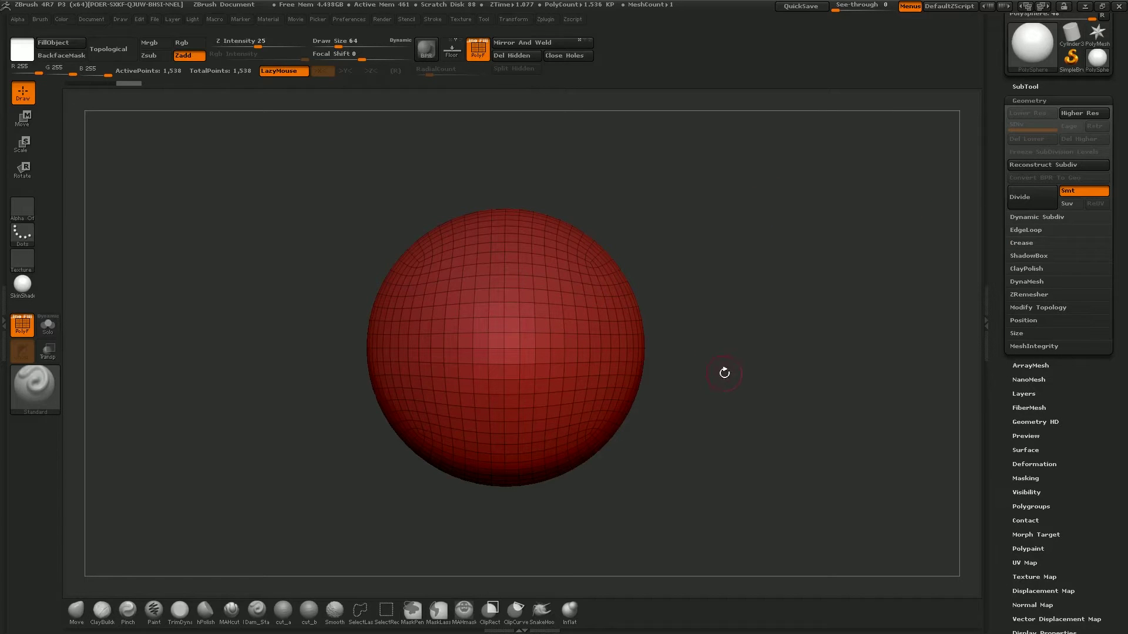
# Duplicate the sphere sideways within the same mesh so the two overlap, and give the original its own polygroup.
pyautogui.keyDown('alt'); pyautogui.moveTo(740, 370); pyautogui.dragTo(719, 328); pyautogui.keyUp('alt')
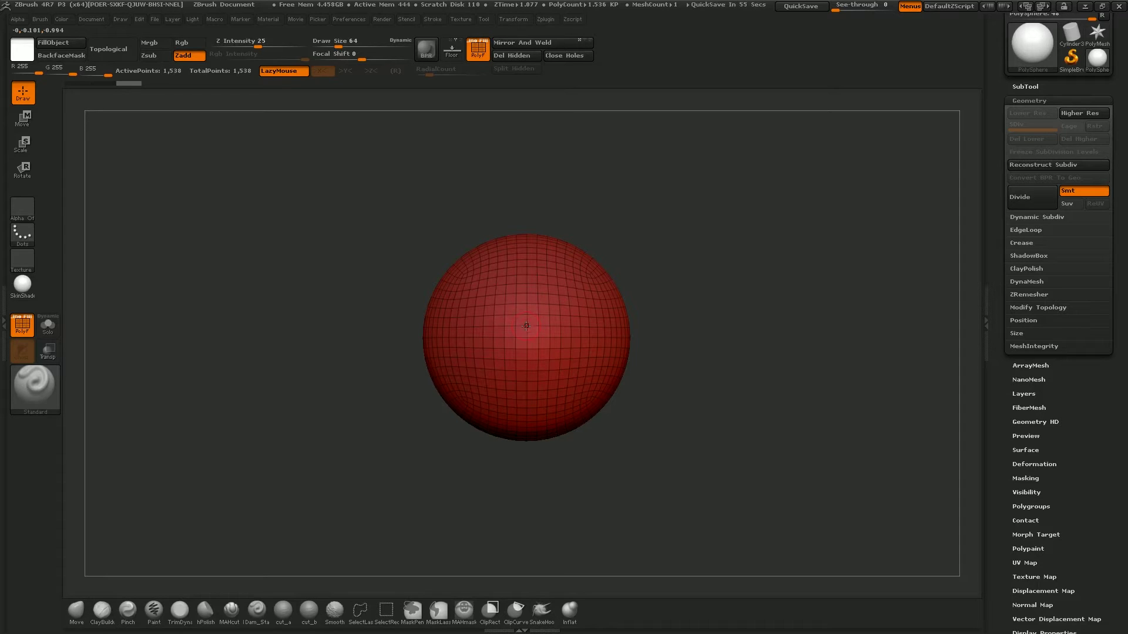
pyautogui.press('w')
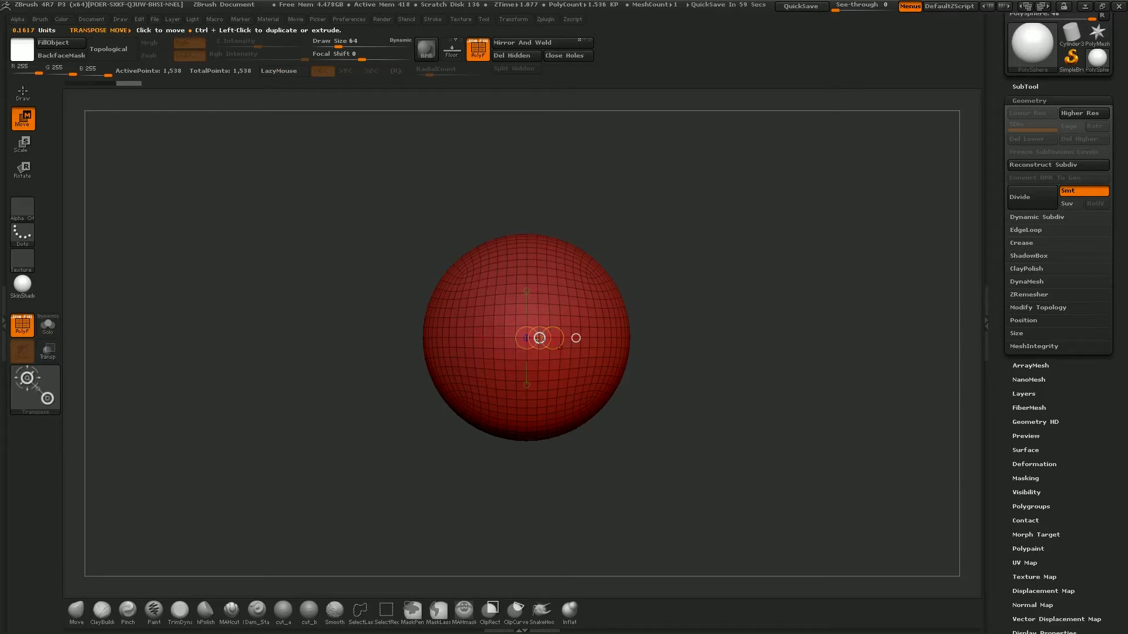
pyautogui.keyDown('ctrl'); pyautogui.moveTo(539, 338); pyautogui.dragTo(365, 334); pyautogui.keyUp('ctrl')
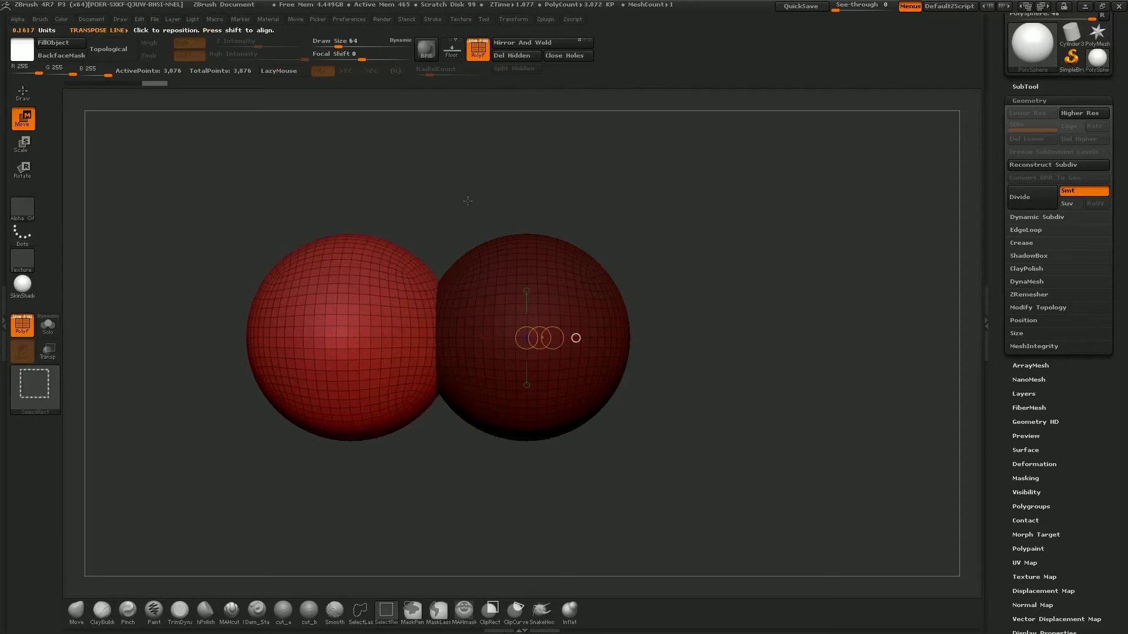
pyautogui.keyDown('alt'); pyautogui.moveTo(322, 282); pyautogui.dragTo(438, 290, button='right'); pyautogui.keyUp('alt')
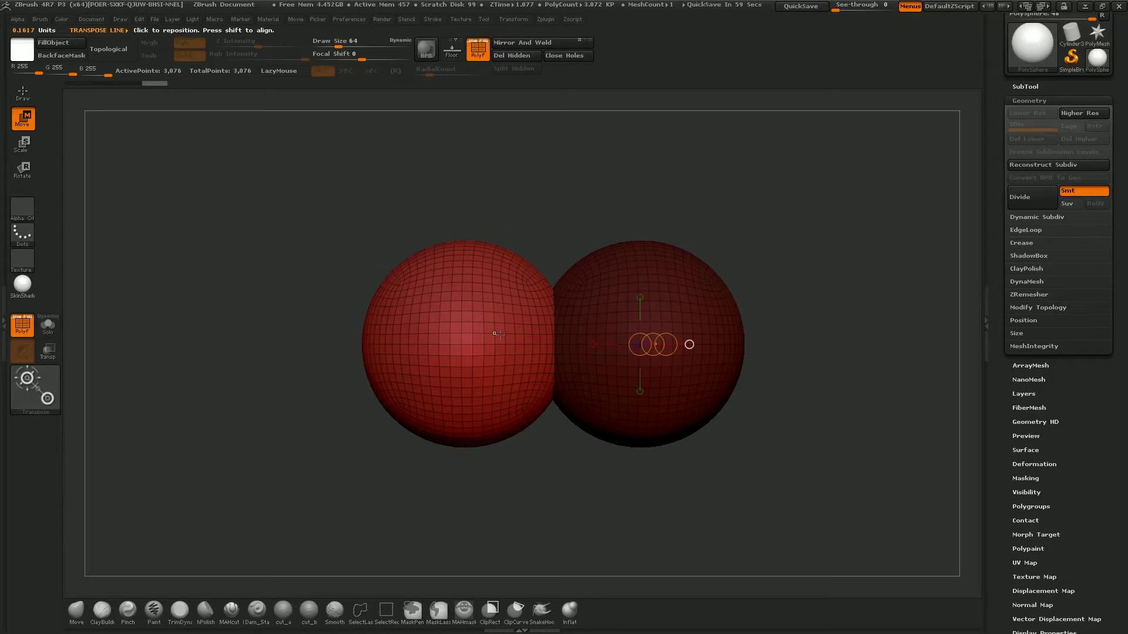
pyautogui.hotkey('ctrl', 'w')
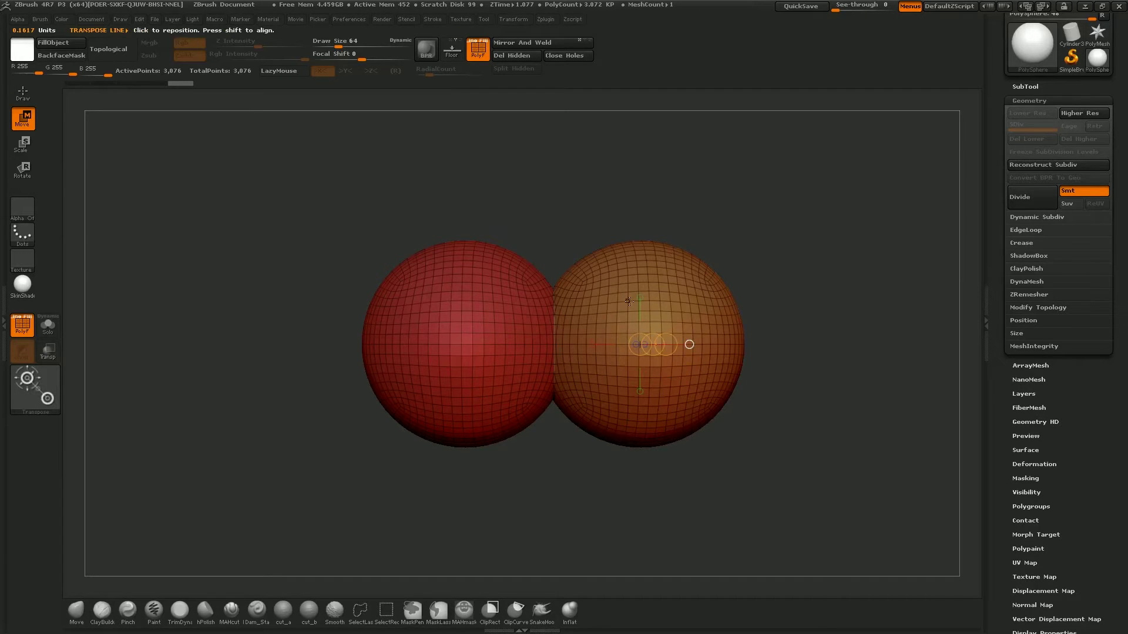
# Mask the original sphere, then scale down the copy and move it lower and closer into the original.
pyautogui.keyDown('alt'); pyautogui.click(475, 342); pyautogui.keyUp('alt')
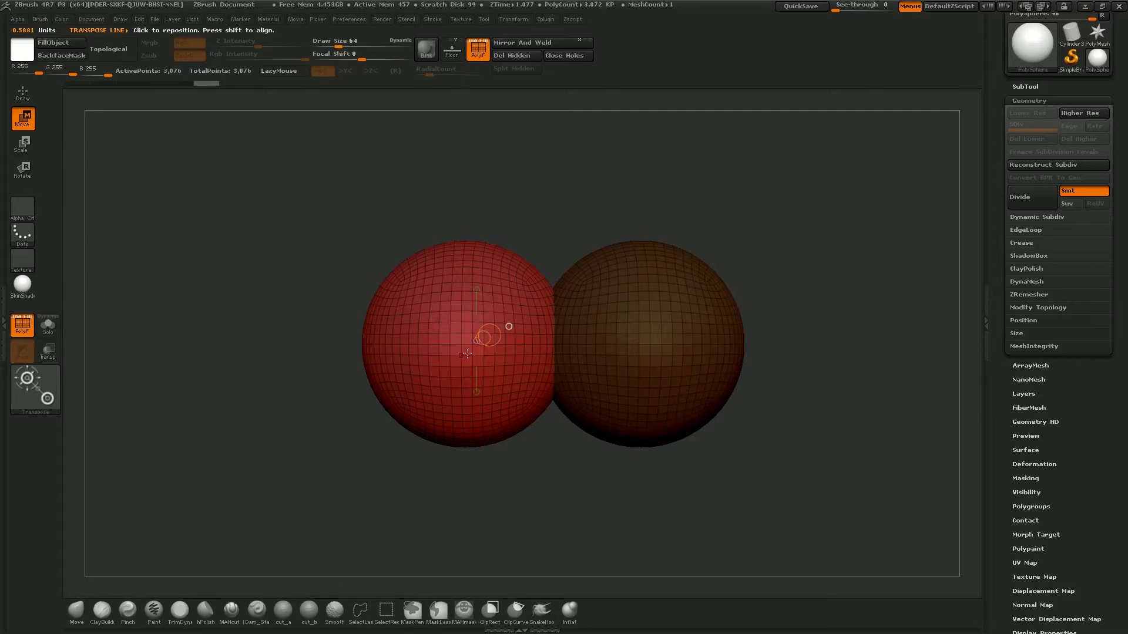
pyautogui.moveTo(461, 333)
pyautogui.mouseDown()
pyautogui.moveTo(268, 332)
pyautogui.moveTo(324, 333)
pyautogui.moveTo(424, 383)
pyautogui.moveTo(402, 377)
pyautogui.mouseUp()
pyautogui.press('e')
pyautogui.press('w')
pyautogui.keyDown('shift'); pyautogui.moveTo(521, 375); pyautogui.dragTo(191, 375); pyautogui.keyUp('shift')
pyautogui.press('e')
pyautogui.hotkey('ctrl', 'z')
pyautogui.press('w')
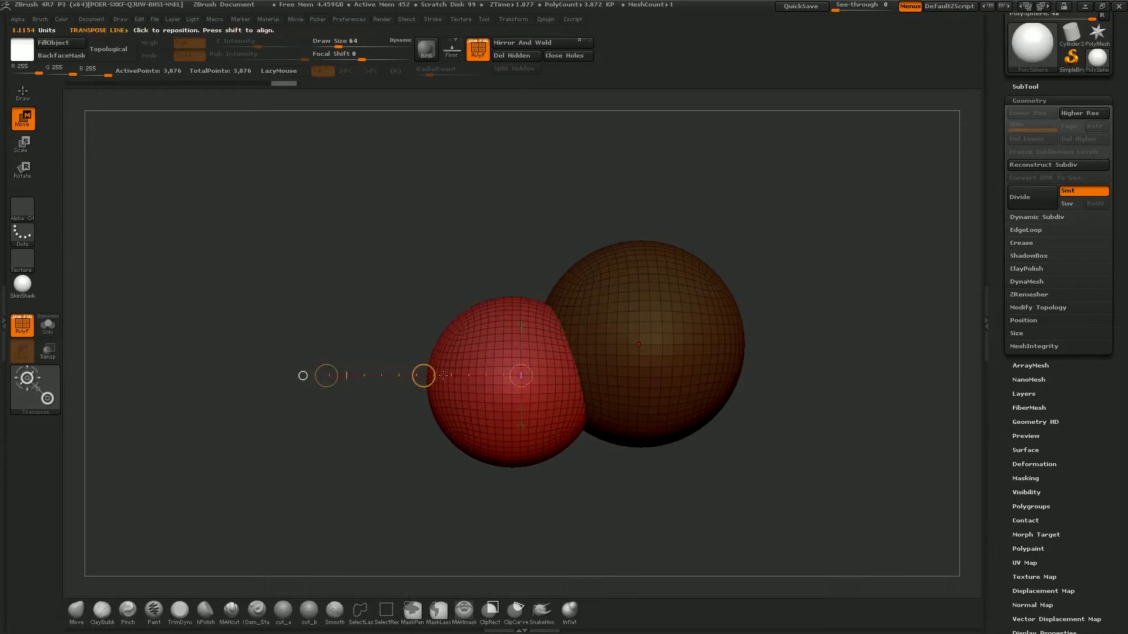
pyautogui.moveTo(423, 376); pyautogui.dragTo(421, 378)
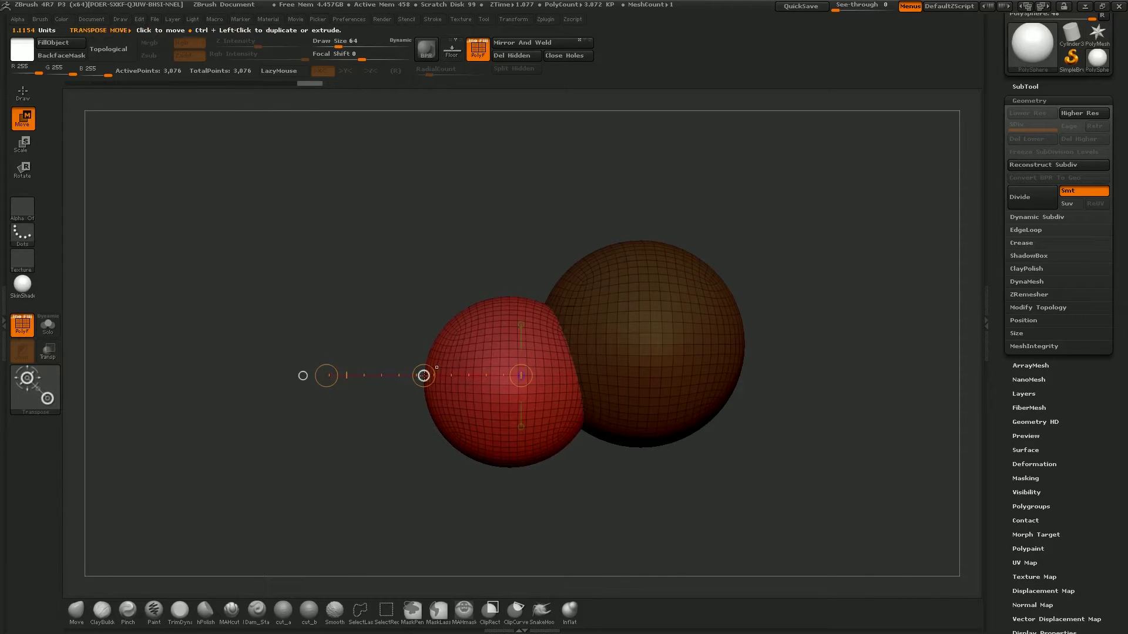
# Duplicate the smaller sphere outward to form a third overlapping sphere and assign the new copy its own polygroup.
pyautogui.keyDown('ctrl'); pyautogui.moveTo(424, 375); pyautogui.dragTo(289, 387); pyautogui.keyUp('ctrl')
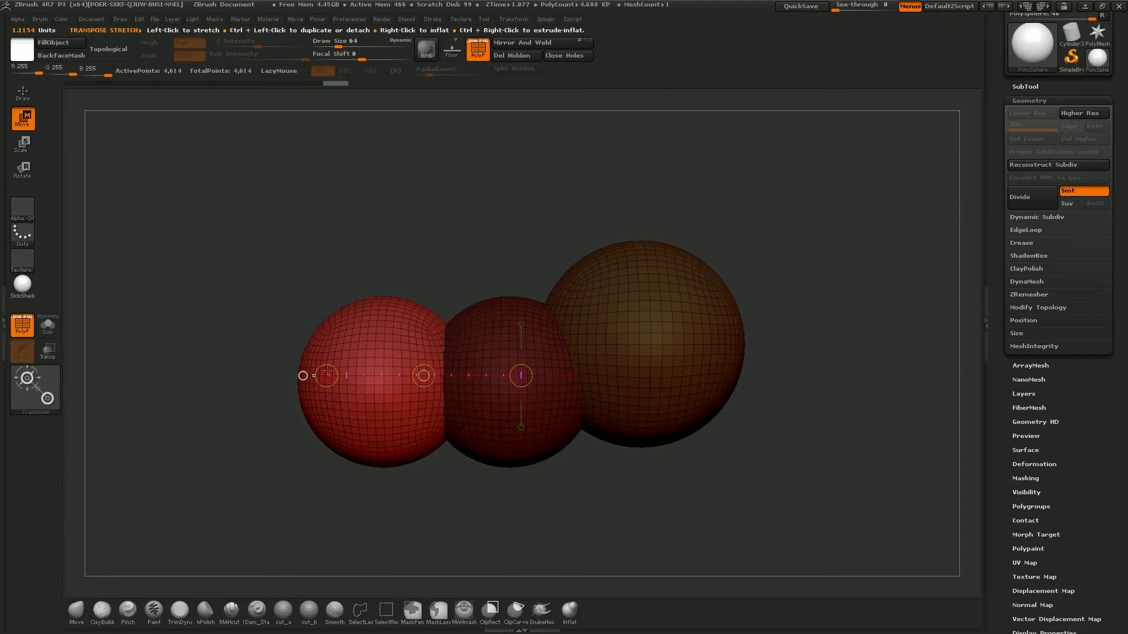
pyautogui.hotkey('ctrl', 'a')
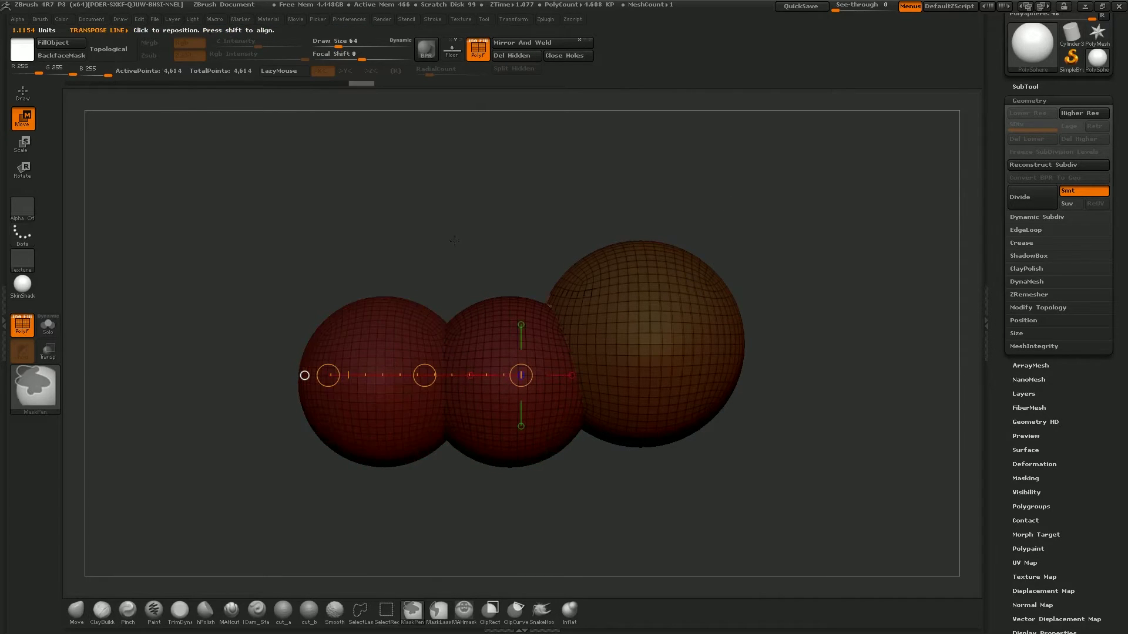
pyautogui.keyDown('ctrl'); pyautogui.click(423, 235); pyautogui.keyUp('ctrl')
pyautogui.keyDown('ctrl'); pyautogui.click(423, 228); pyautogui.keyUp('ctrl')
pyautogui.moveTo(905, 197)
pyautogui.mouseDown()
pyautogui.moveTo(828, 231)
pyautogui.moveTo(801, 225)
pyautogui.mouseUp()
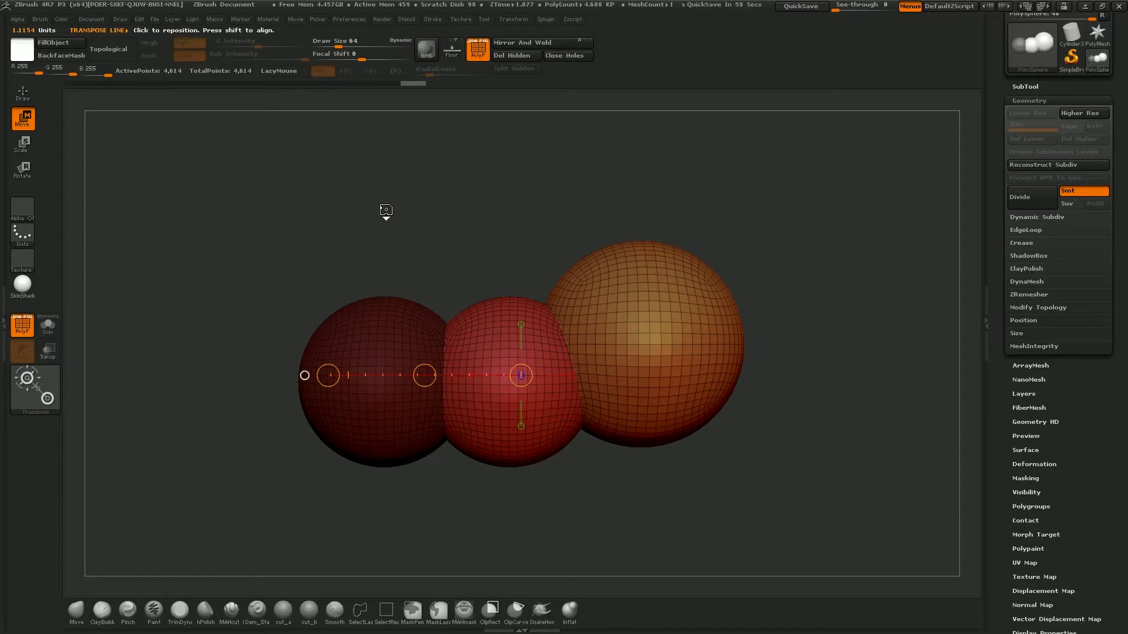
pyautogui.press('ctrl')
pyautogui.keyDown('ctrl'); pyautogui.moveTo(471, 242); pyautogui.dragTo(472, 244); pyautogui.keyUp('ctrl')
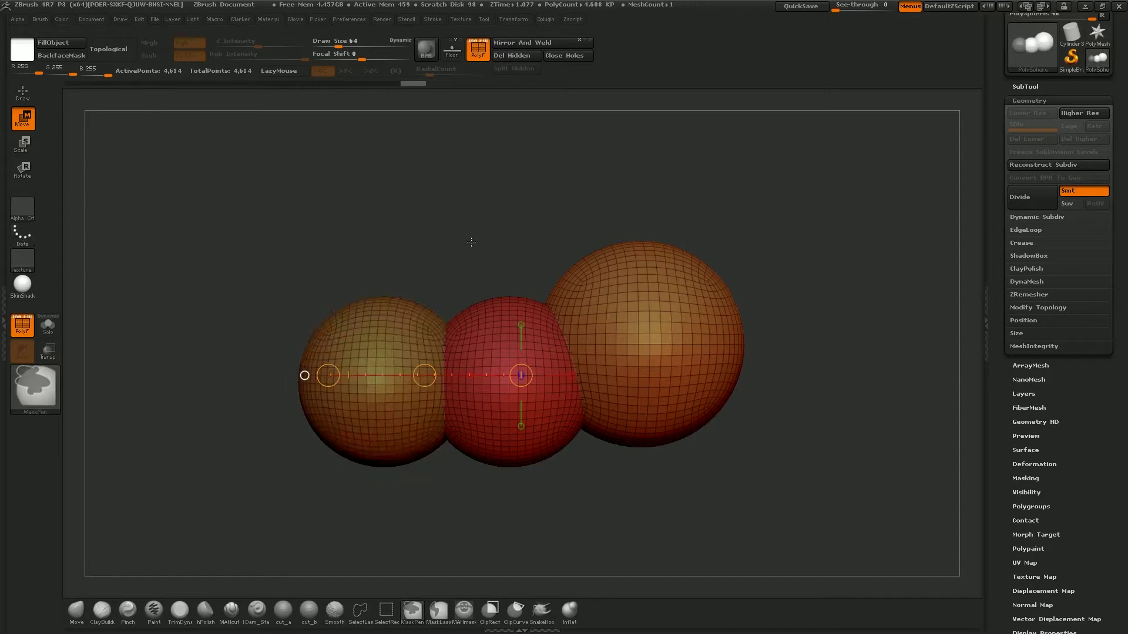
# Mask all but the third sphere, scale it down, and move it into the side of the middle sphere.
pyautogui.keyDown('alt'); pyautogui.moveTo(482, 286); pyautogui.dragTo(535, 265); pyautogui.keyUp('alt')
pyautogui.keyDown('ctrl'); pyautogui.click(448, 317); pyautogui.keyUp('ctrl')
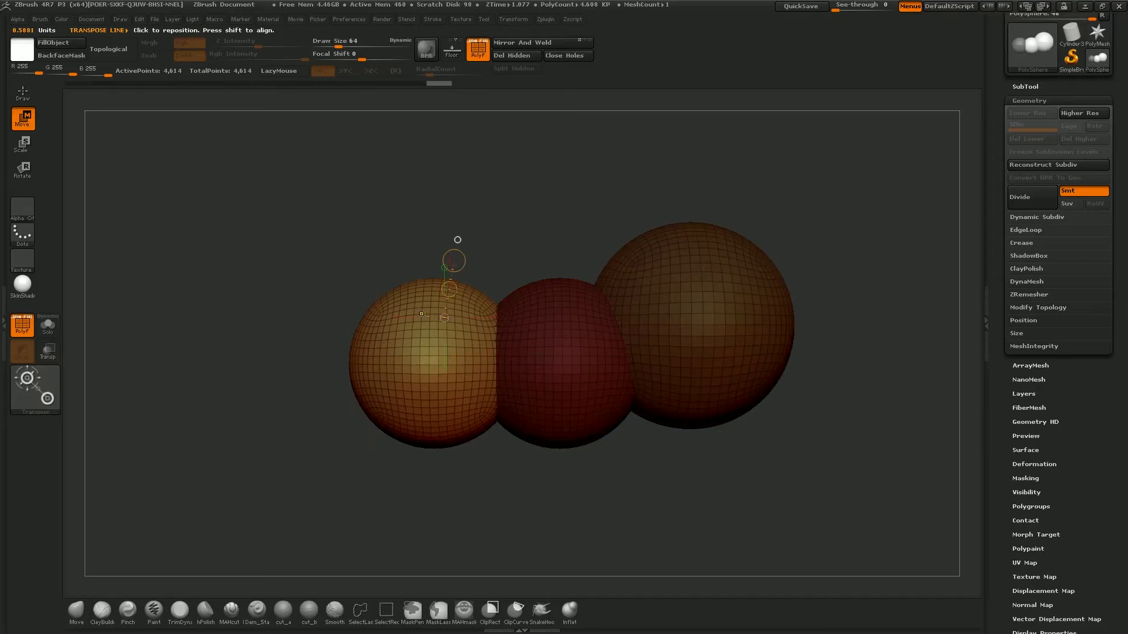
pyautogui.keyDown('alt'); pyautogui.moveTo(386, 245); pyautogui.dragTo(449, 241); pyautogui.keyUp('alt')
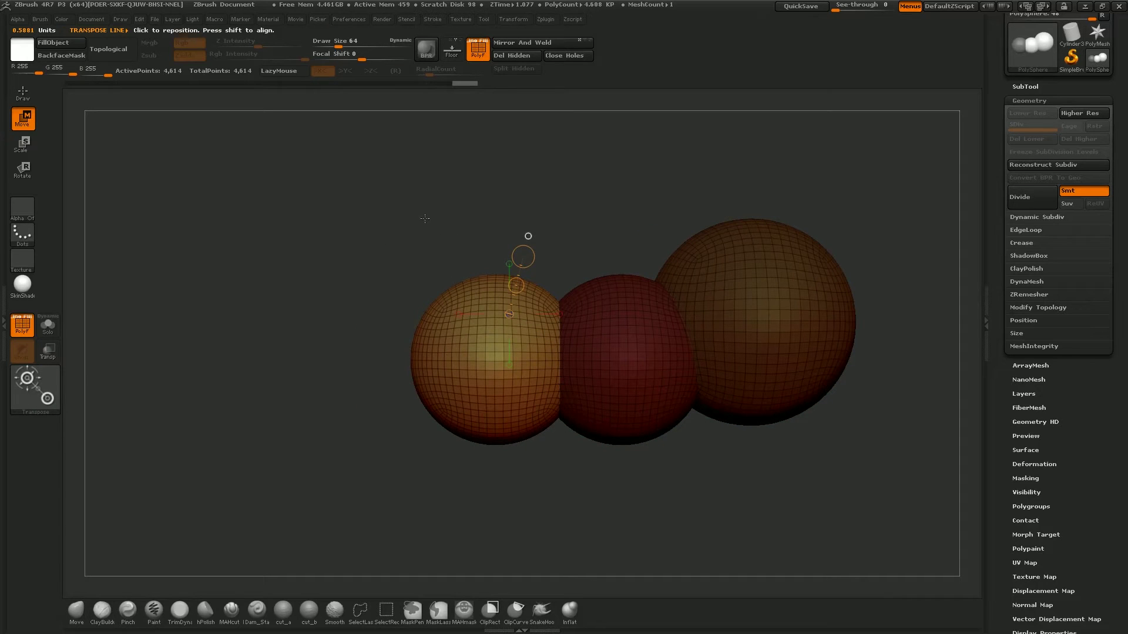
pyautogui.press('e')
pyautogui.moveTo(494, 352)
pyautogui.mouseDown()
pyautogui.moveTo(357, 353)
pyautogui.moveTo(400, 352)
pyautogui.mouseUp()
pyautogui.press('w')
pyautogui.moveTo(426, 353); pyautogui.dragTo(446, 355)
pyautogui.moveTo(352, 247); pyautogui.dragTo(510, 242)
pyautogui.moveTo(360, 355)
pyautogui.mouseDown()
pyautogui.moveTo(448, 354)
pyautogui.moveTo(416, 356)
pyautogui.mouseUp()
# Isolate the middle and then the smallest sphere with masks and shift each sideways toward the largest sphere's centre line.
pyautogui.keyDown('ctrl'); pyautogui.click(489, 290); pyautogui.keyUp('ctrl')
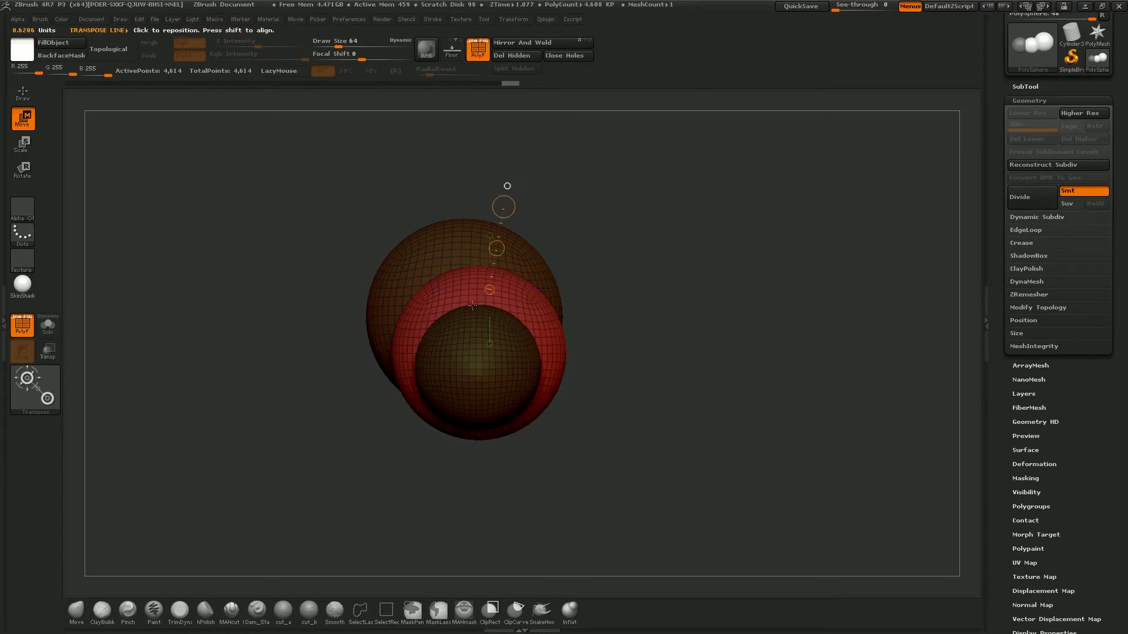
pyautogui.moveTo(460, 303)
pyautogui.mouseDown()
pyautogui.moveTo(320, 302)
pyautogui.moveTo(377, 304)
pyautogui.mouseUp()
pyautogui.keyDown('ctrl'); pyautogui.click(473, 381); pyautogui.keyUp('ctrl')
pyautogui.click(419, 381)
pyautogui.moveTo(417, 381); pyautogui.dragTo(412, 381)
# Lower the smallest sphere slightly with a vertical transpose line, then clear the mask from the whole mesh.
pyautogui.moveTo(670, 230); pyautogui.dragTo(550, 239)
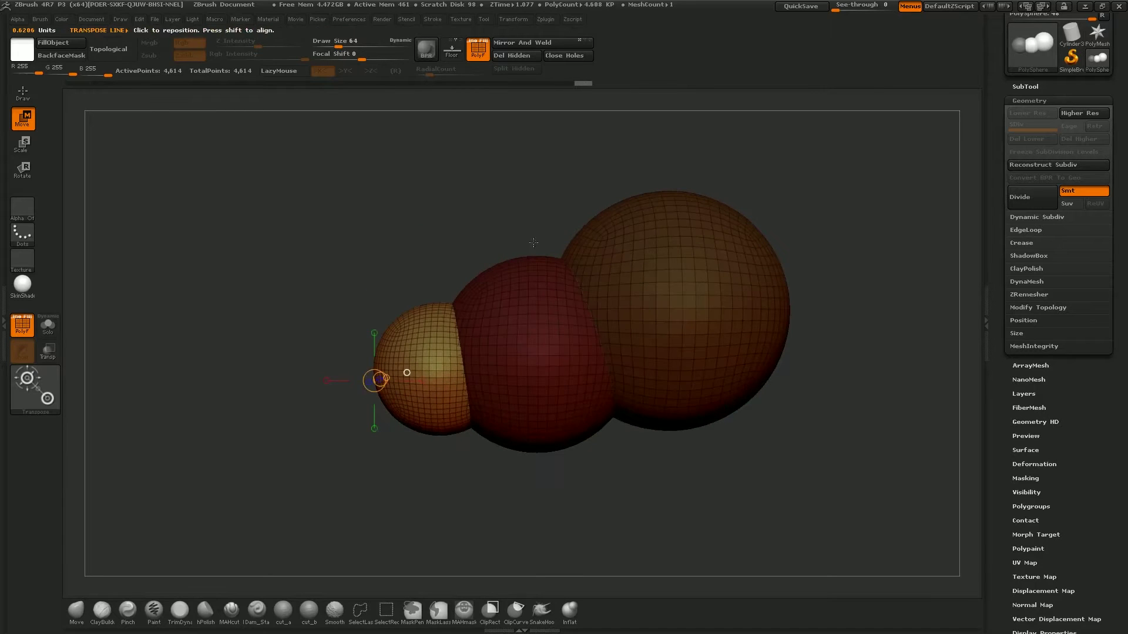
pyautogui.keyDown('shift'); pyautogui.moveTo(443, 349); pyautogui.dragTo(443, 423); pyautogui.keyUp('shift')
pyautogui.moveTo(443, 385); pyautogui.dragTo(443, 389)
pyautogui.keyDown('ctrl'); pyautogui.moveTo(852, 297); pyautogui.dragTo(683, 357); pyautogui.keyUp('ctrl')
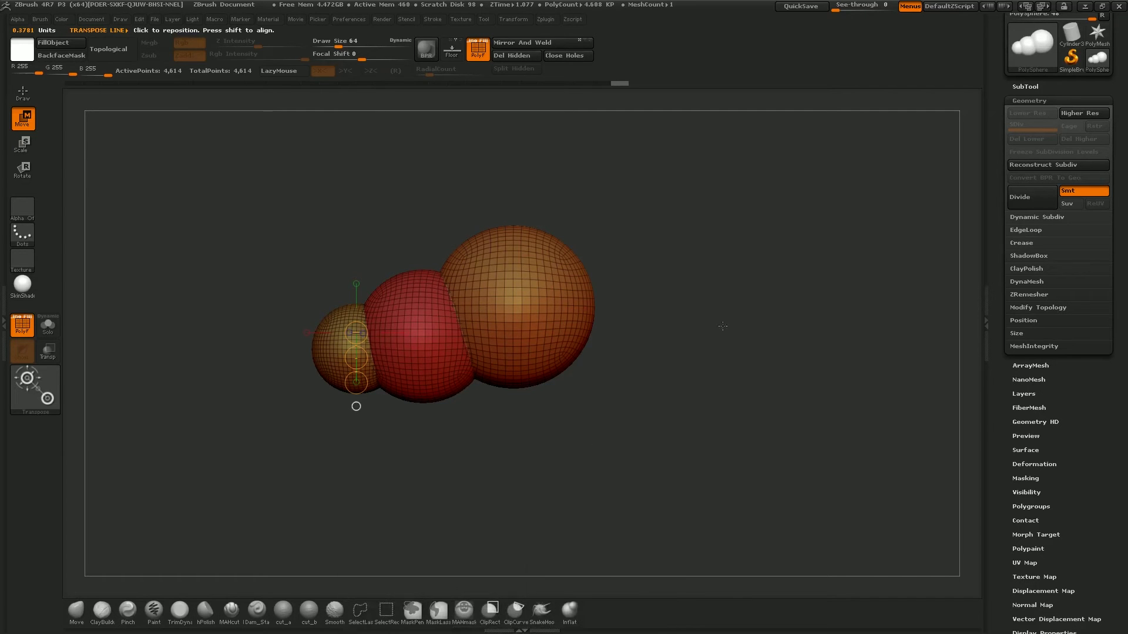
# Flatten the undersides of all three spheres along one horizontal line with the ClipCurve brush.
pyautogui.hotkey('ctrl', 'shift')
pyautogui.hotkey('ctrl', 'shift')
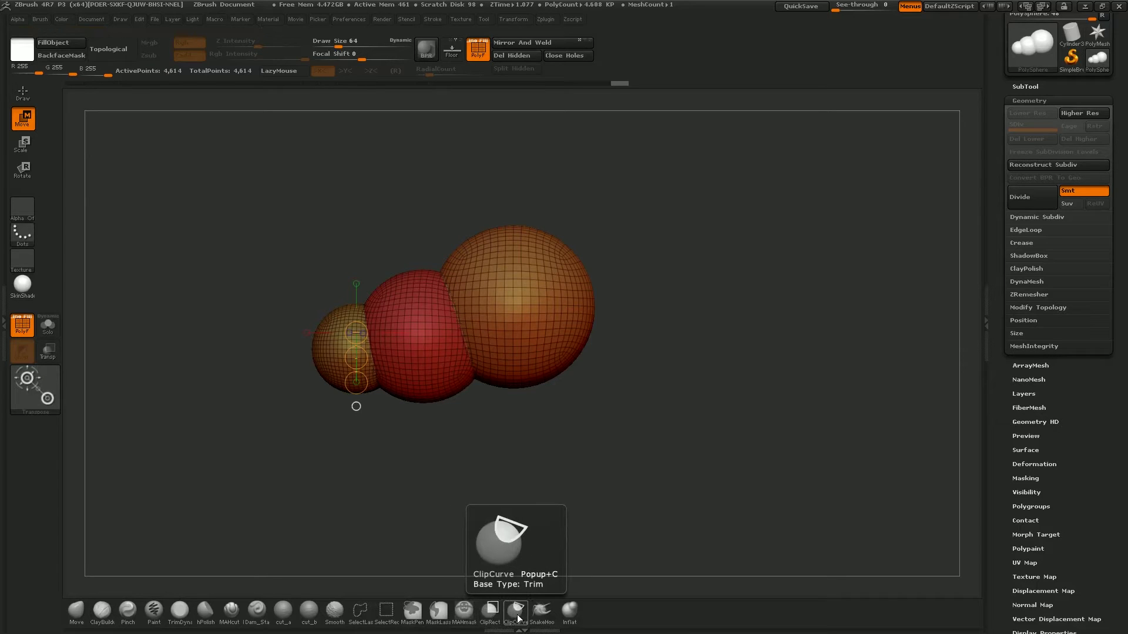
pyautogui.press('b')
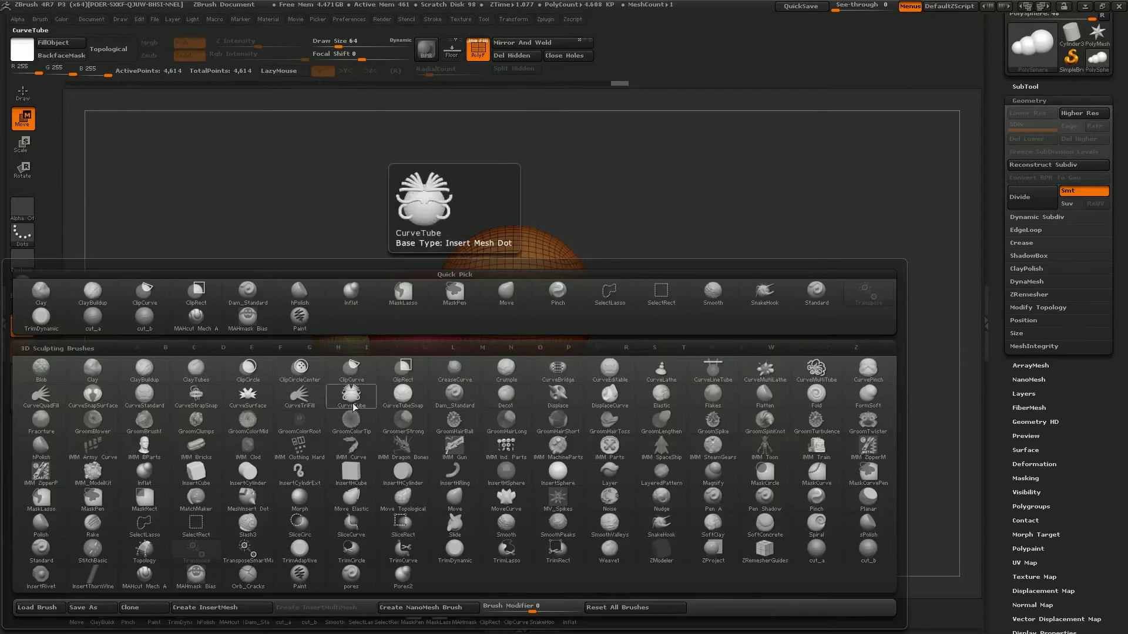
pyautogui.click(350, 376)
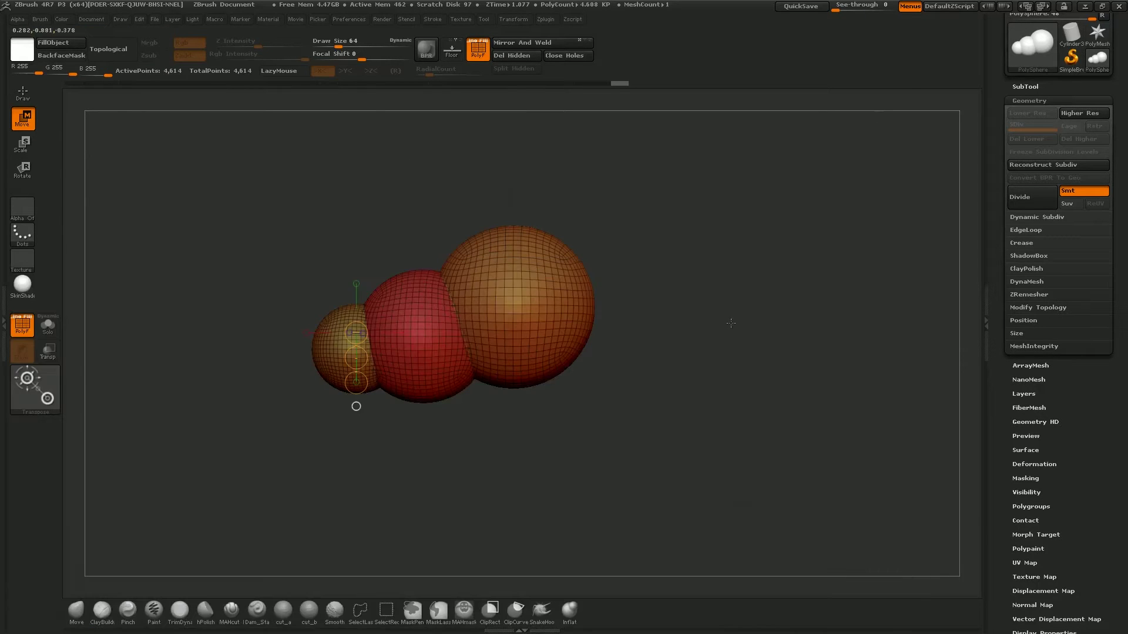
pyautogui.keyDown('ctrl'); pyautogui.keyDown('shift'); pyautogui.moveTo(658, 345); pyautogui.dragTo(260, 305); pyautogui.keyUp('shift'); pyautogui.keyUp('ctrl')
pyautogui.keyDown('ctrl'); pyautogui.keyDown('shift'); pyautogui.moveTo(239, 341); pyautogui.dragTo(238, 350); pyautogui.keyUp('shift'); pyautogui.keyUp('ctrl')
pyautogui.moveTo(672, 224)
pyautogui.mouseDown()
pyautogui.moveTo(691, 238)
pyautogui.moveTo(646, 238)
pyautogui.mouseUp()
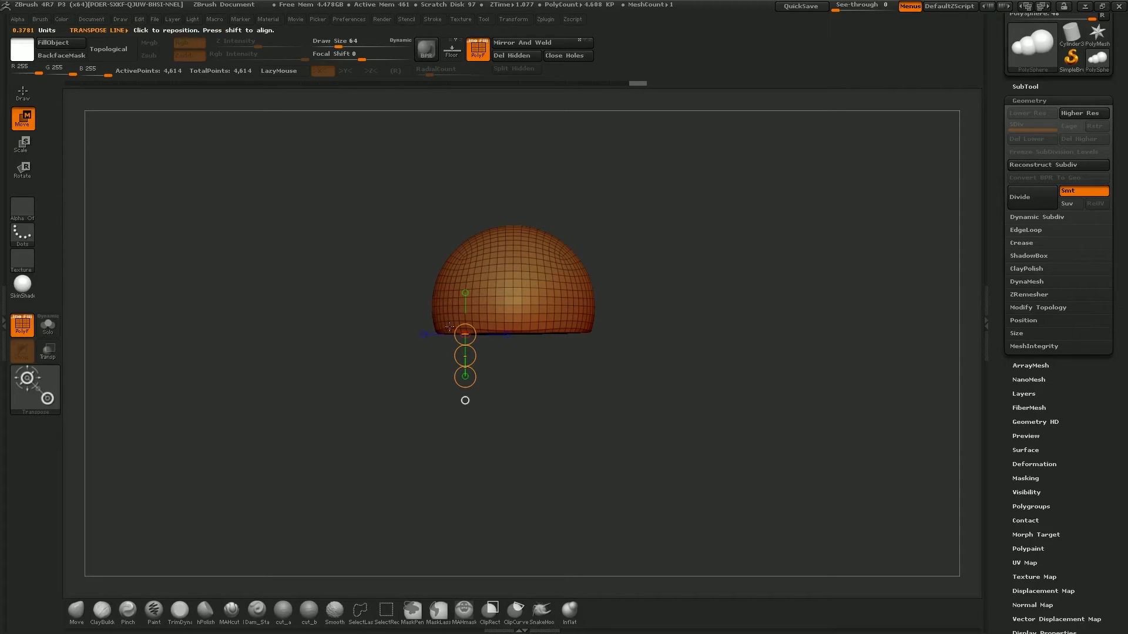
# Choose the InsertSphere brush and insert a new sphere on the free side of the largest sphere.
pyautogui.moveTo(375, 281)
pyautogui.mouseDown()
pyautogui.moveTo(662, 287)
pyautogui.moveTo(594, 310)
pyautogui.moveTo(565, 293)
pyautogui.mouseUp()
pyautogui.press('q')
pyautogui.press('b')
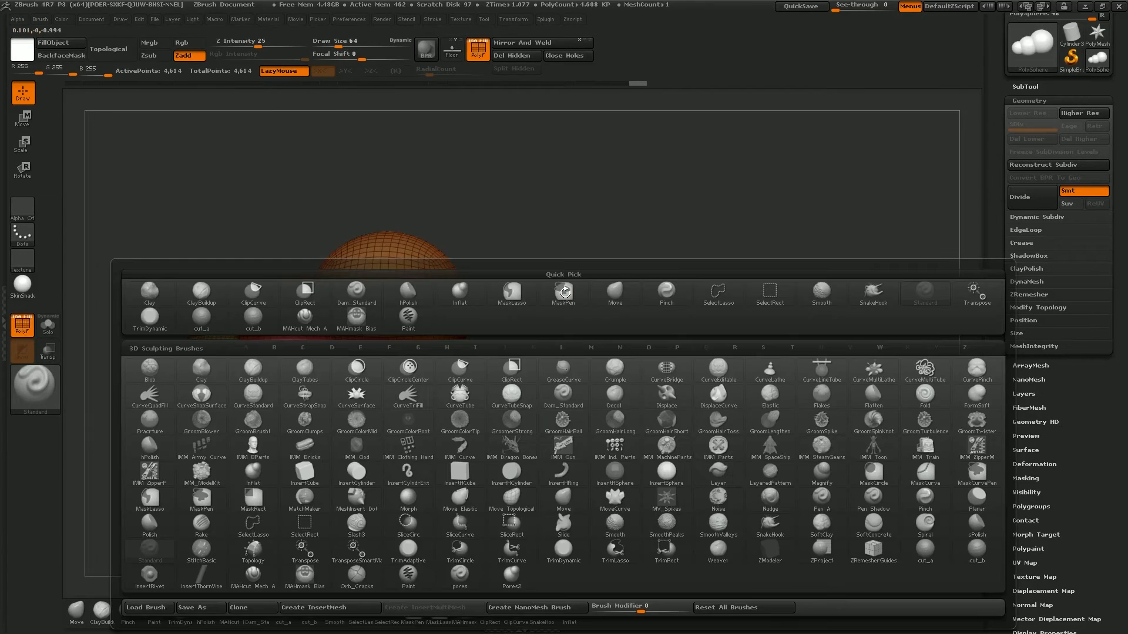
pyautogui.press('i')
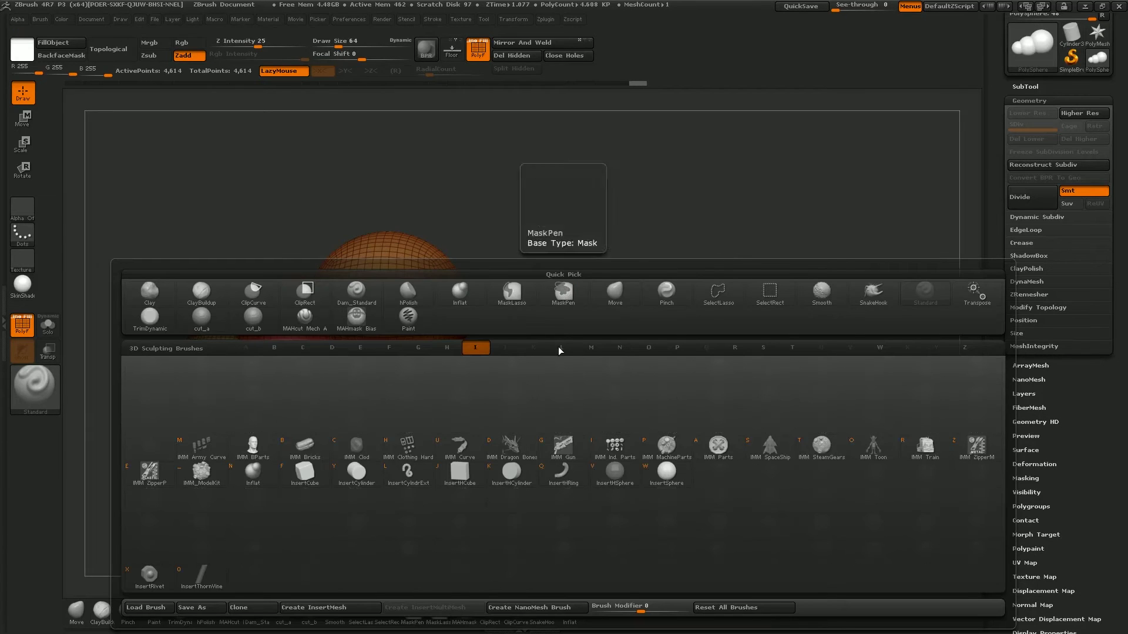
pyautogui.click(657, 473)
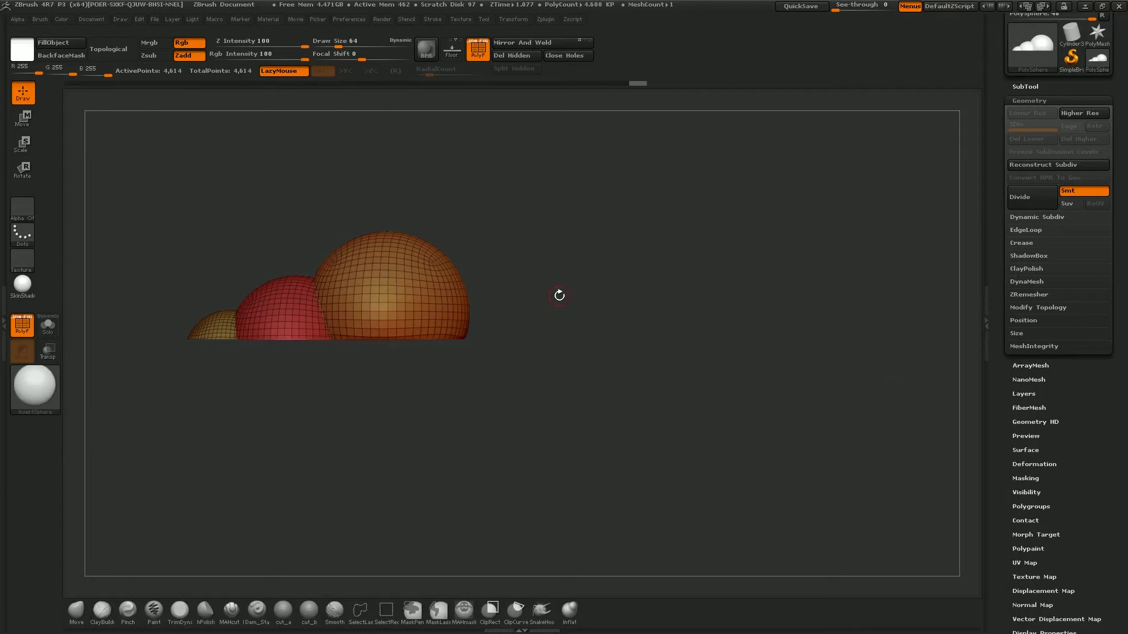
pyautogui.hotkey('ctrl', 'z')
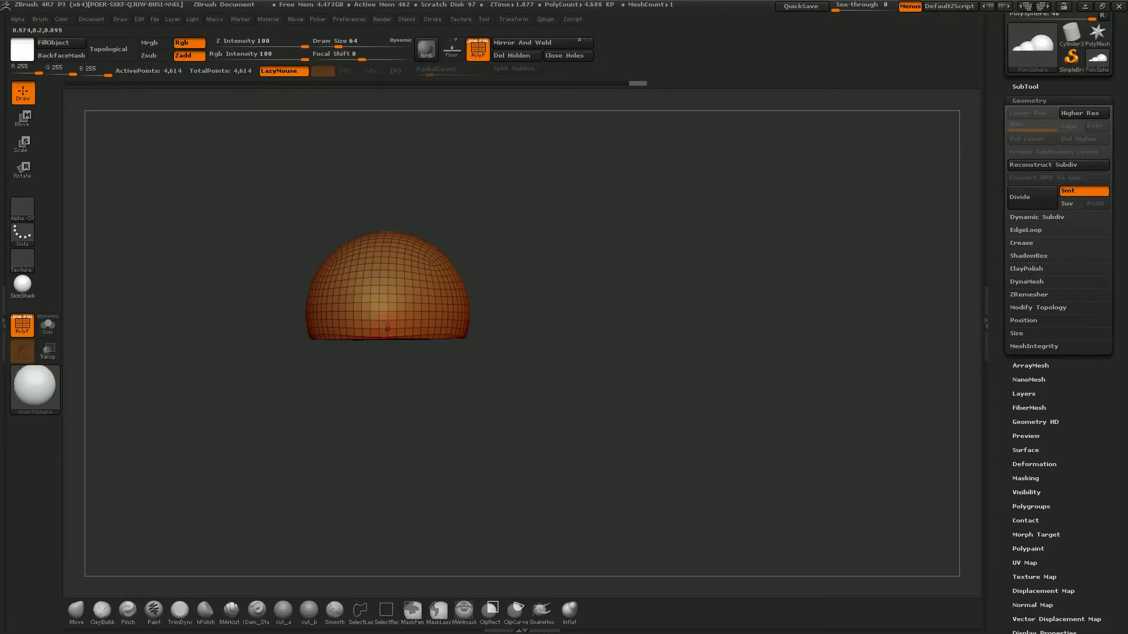
pyautogui.moveTo(380, 325); pyautogui.dragTo(436, 302)
pyautogui.moveTo(492, 243); pyautogui.dragTo(573, 237)
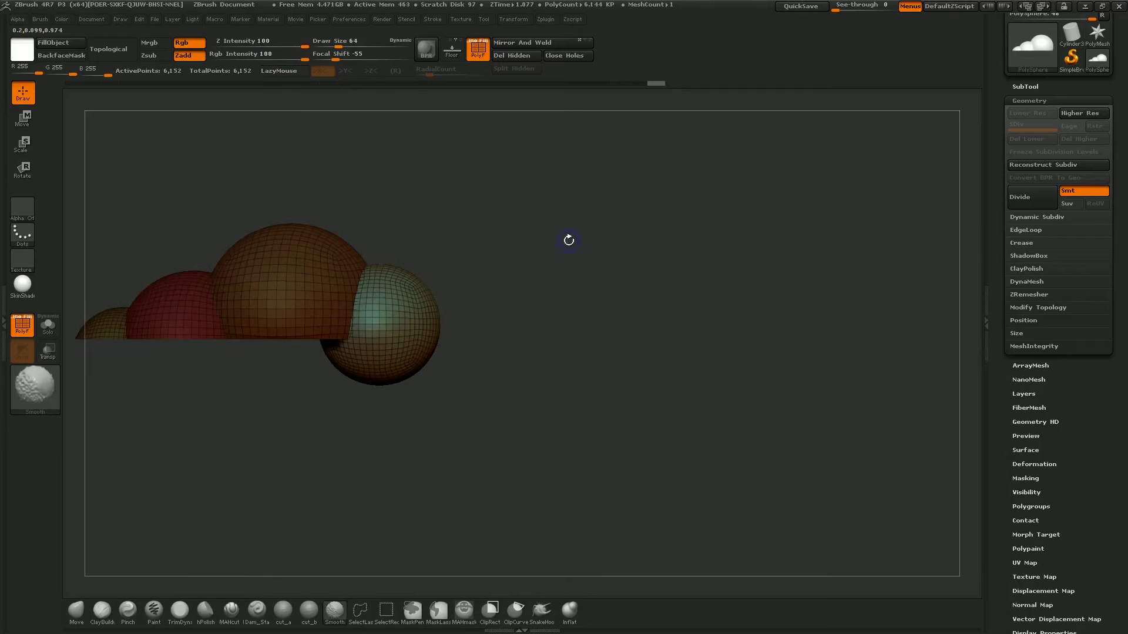
pyautogui.keyDown('alt'); pyautogui.moveTo(506, 282); pyautogui.dragTo(534, 305); pyautogui.keyUp('alt')
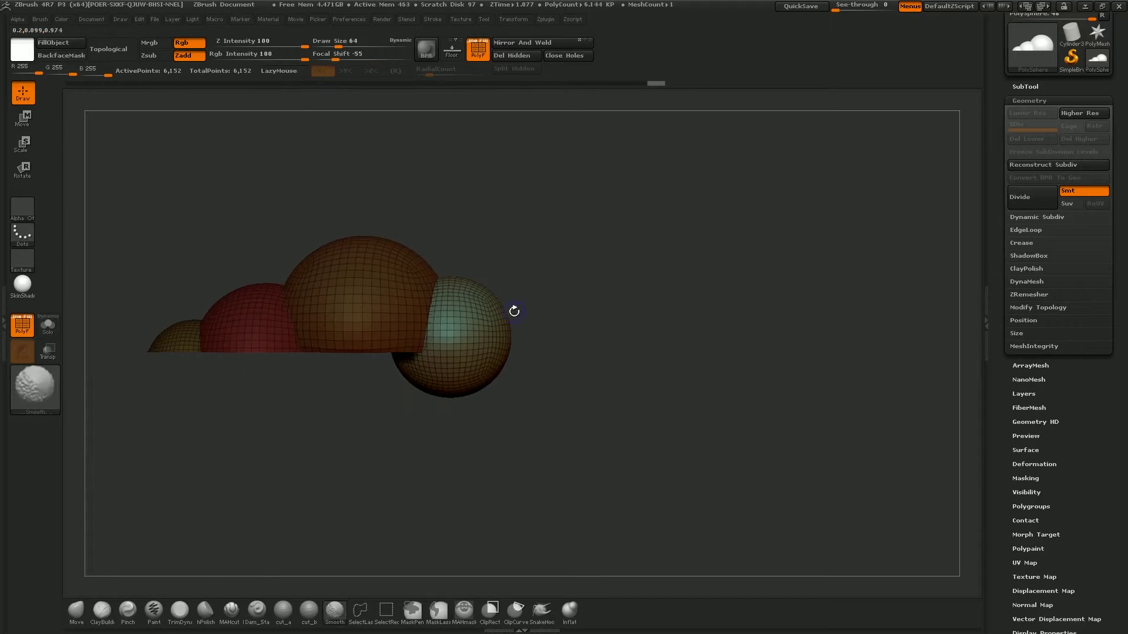
# Shift the inserted sphere slightly toward the largest one and insert a smaller sphere on its outer side.
pyautogui.press('w')
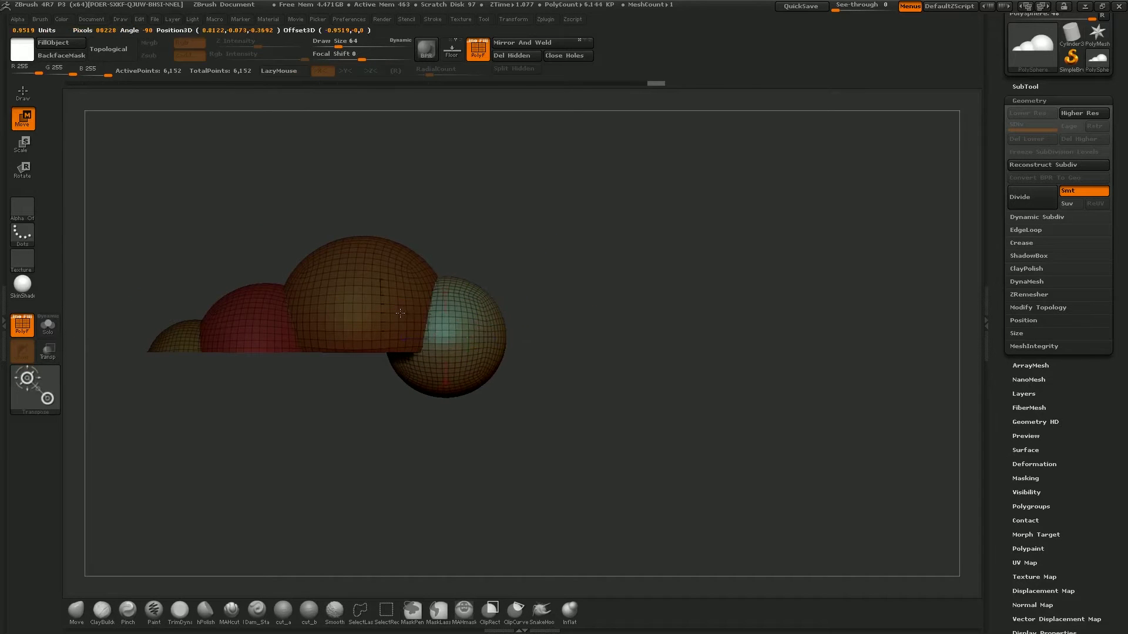
pyautogui.press('q')
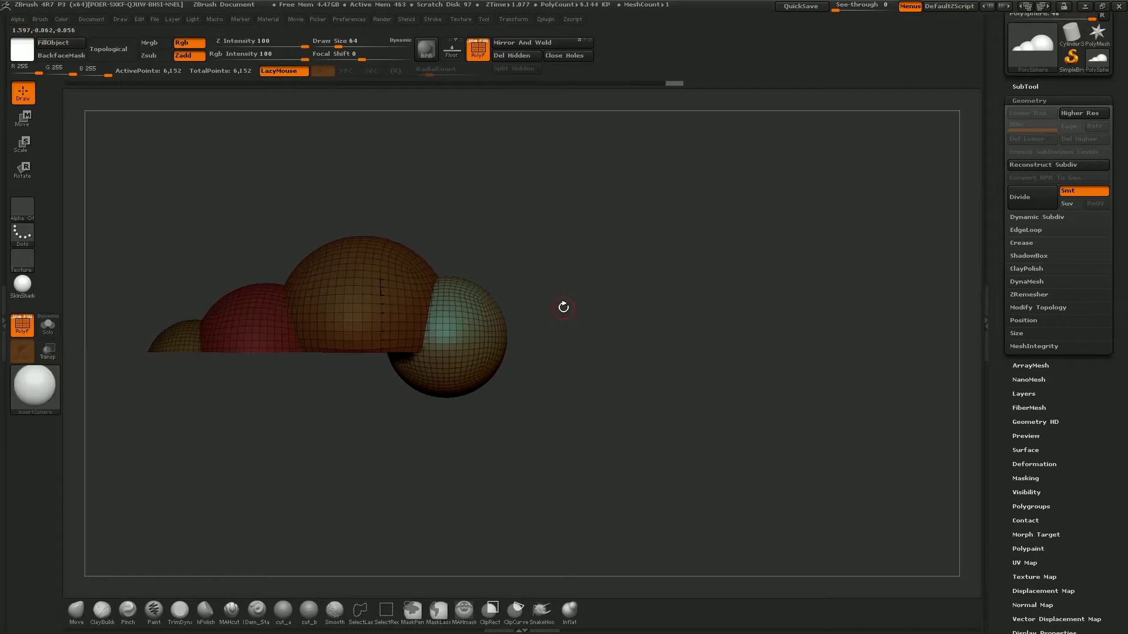
pyautogui.moveTo(614, 304)
pyautogui.keyDown('shift'); pyautogui.mouseDown()
pyautogui.moveTo(502, 355)
pyautogui.moveTo(515, 365)
pyautogui.mouseUp(); pyautogui.keyUp('shift')
pyautogui.moveTo(662, 255)
pyautogui.keyDown('shift'); pyautogui.mouseDown()
pyautogui.moveTo(558, 253)
pyautogui.moveTo(674, 266)
pyautogui.mouseUp(); pyautogui.keyUp('shift')
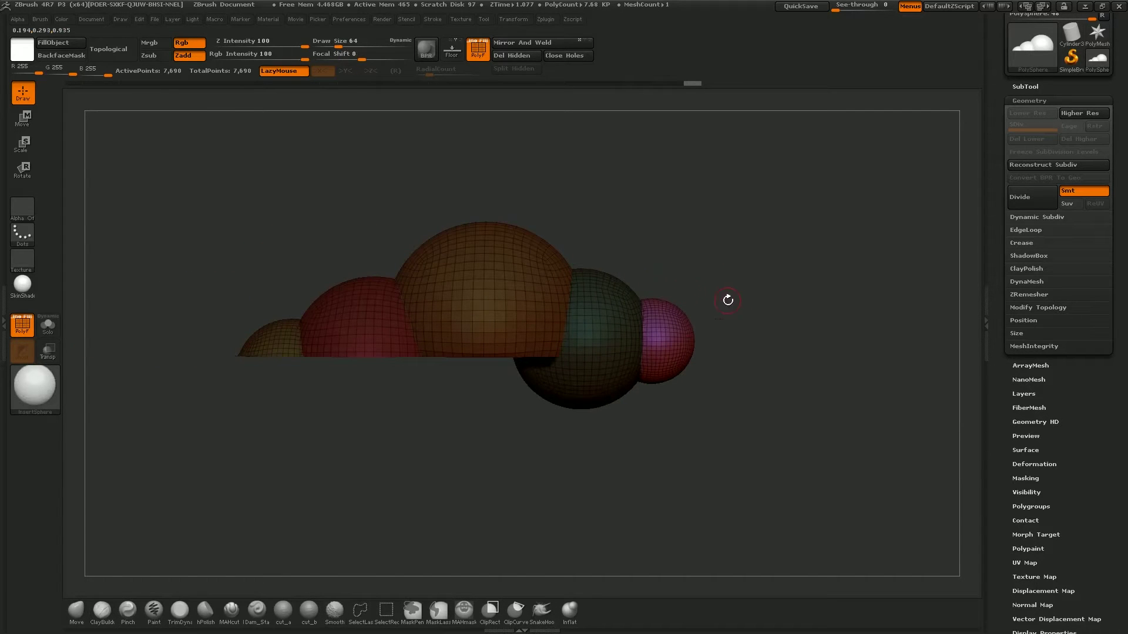
# Flatten the undersides of the two new spheres level with the existing base using the ClipCurve brush.
pyautogui.keyDown('ctrl'); pyautogui.keyDown('shift'); pyautogui.moveTo(840, 353); pyautogui.dragTo(140, 353); pyautogui.keyUp('shift'); pyautogui.keyUp('ctrl')
pyautogui.moveTo(850, 336); pyautogui.dragTo(141, 334)
pyautogui.moveTo(636, 244)
pyautogui.mouseDown()
pyautogui.moveTo(628, 235)
pyautogui.moveTo(449, 284)
pyautogui.mouseUp()
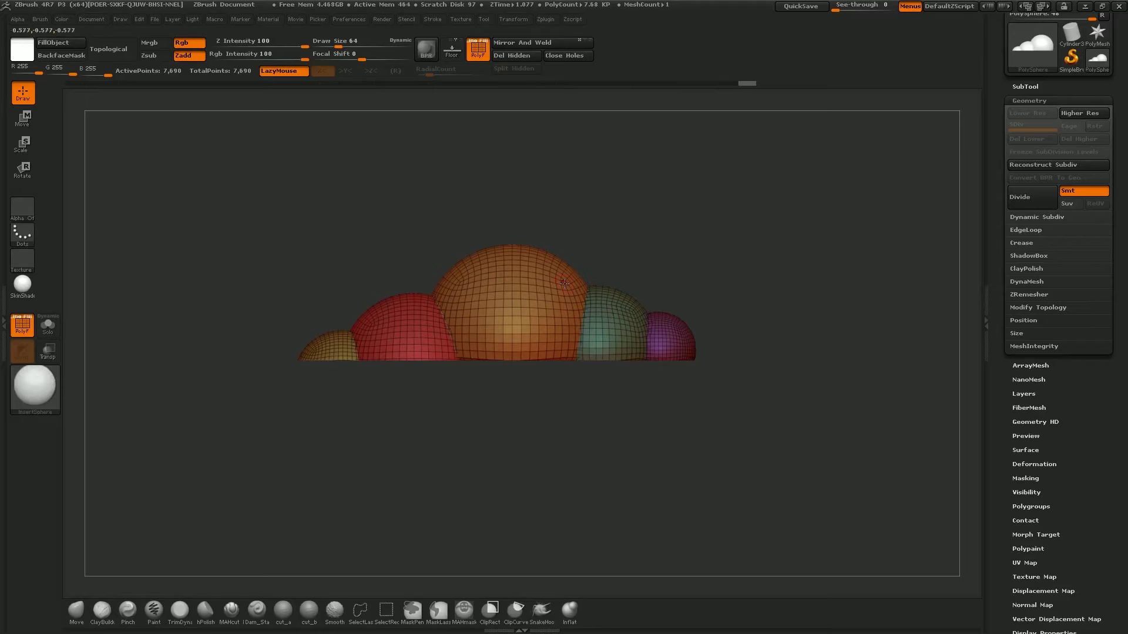
# Isolate the teal sphere and then the purple end sphere with masks and move each toward the largest sphere.
pyautogui.press('w')
pyautogui.keyDown('ctrl'); pyautogui.click(612, 317); pyautogui.keyUp('ctrl')
pyautogui.keyDown('shift'); pyautogui.moveTo(627, 336); pyautogui.dragTo(456, 336); pyautogui.keyUp('shift')
pyautogui.moveTo(540, 336); pyautogui.dragTo(529, 336)
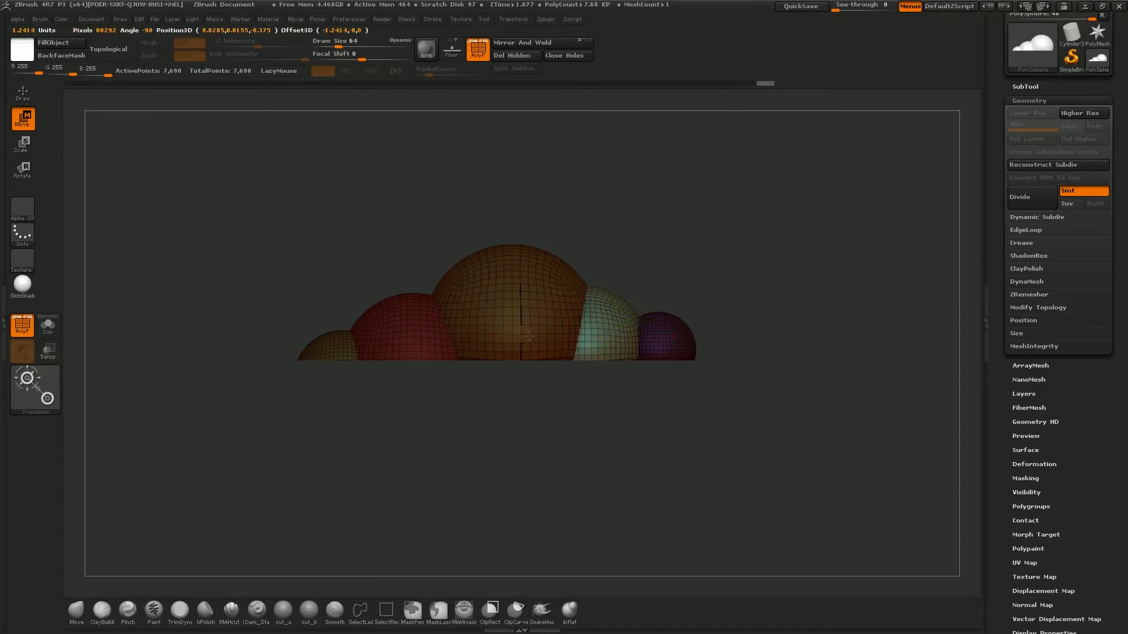
pyautogui.keyDown('ctrl'); pyautogui.click(665, 326); pyautogui.keyUp('ctrl')
pyautogui.click(619, 326)
pyautogui.moveTo(619, 326); pyautogui.dragTo(592, 324)
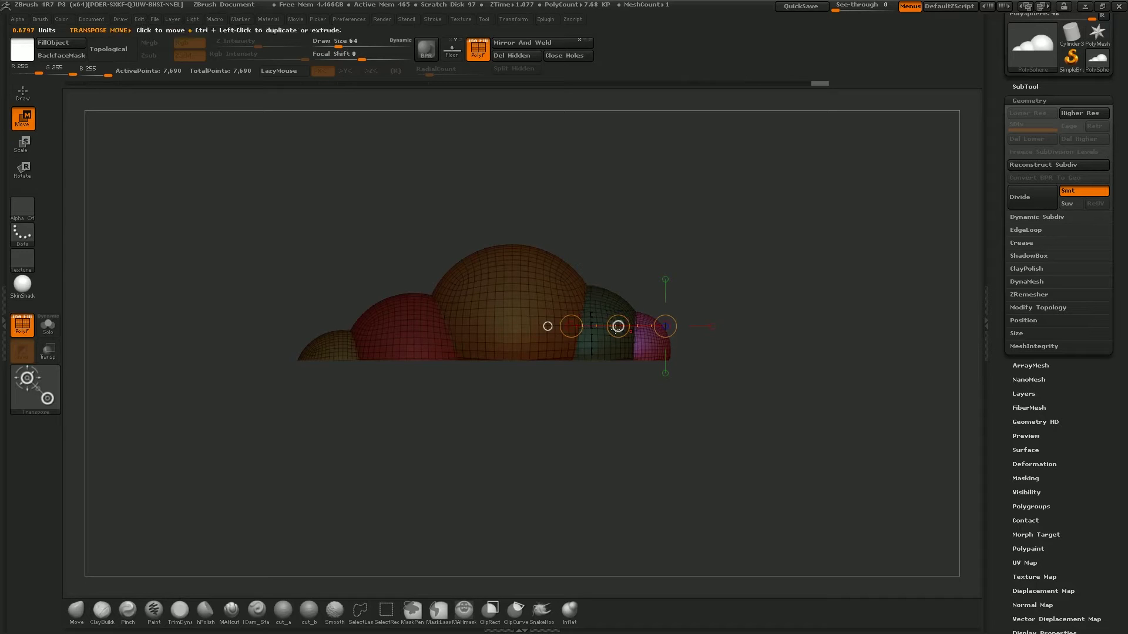
# Lower the purple end sphere slightly and shift it a little outward with the transpose line.
pyautogui.click(666, 280)
pyautogui.moveTo(665, 280); pyautogui.dragTo(668, 289)
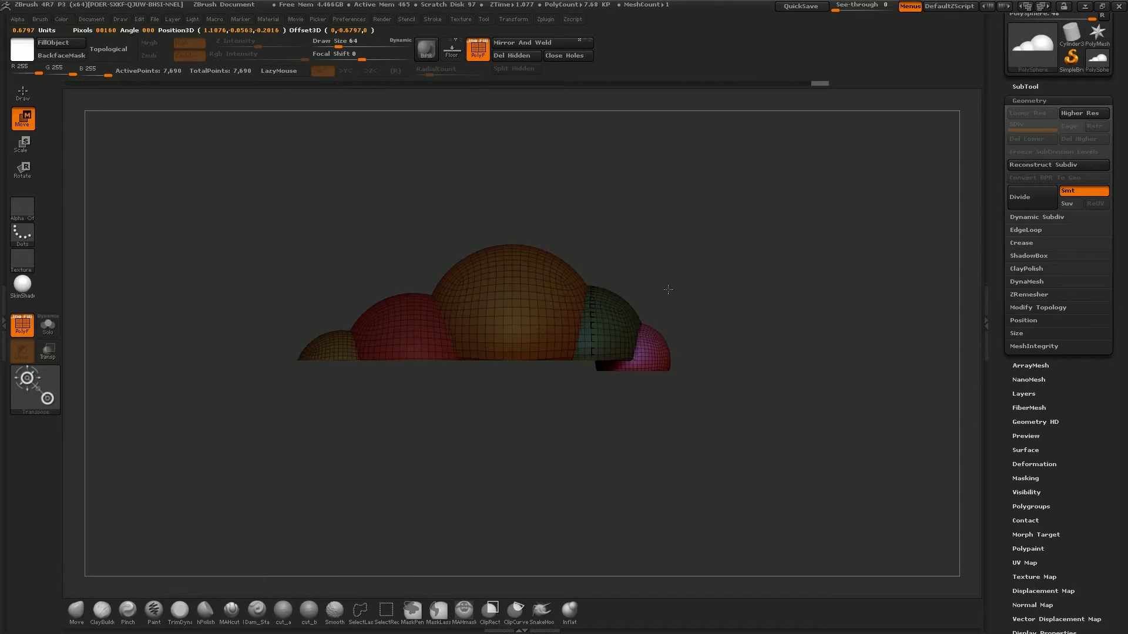
pyautogui.click(713, 326)
pyautogui.moveTo(712, 325); pyautogui.dragTo(725, 329)
# Scale the purple end sphere down, align it vertically with the common base line, and clear the mask.
pyautogui.press('e')
pyautogui.moveTo(658, 355)
pyautogui.keyDown('shift'); pyautogui.mouseDown()
pyautogui.moveTo(804, 355)
pyautogui.moveTo(679, 363)
pyautogui.mouseUp(); pyautogui.keyUp('shift')
pyautogui.press('w')
pyautogui.click(657, 308)
pyautogui.moveTo(658, 284); pyautogui.dragTo(659, 278)
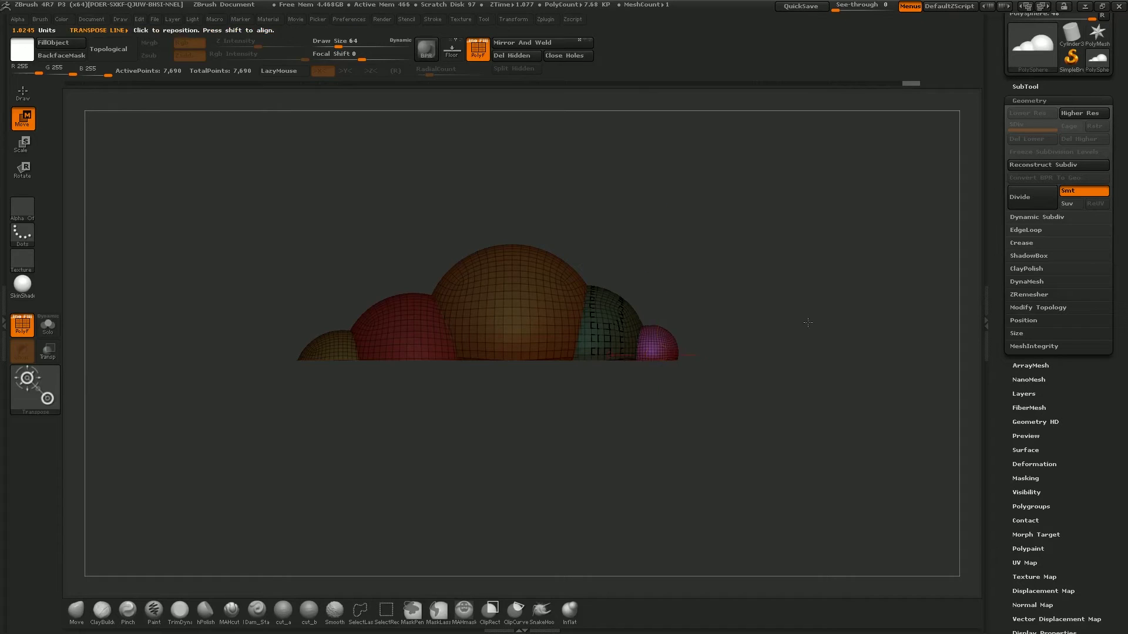
pyautogui.press('q')
pyautogui.moveTo(753, 269)
pyautogui.mouseDown()
pyautogui.moveTo(736, 314)
pyautogui.moveTo(773, 246)
pyautogui.mouseUp()
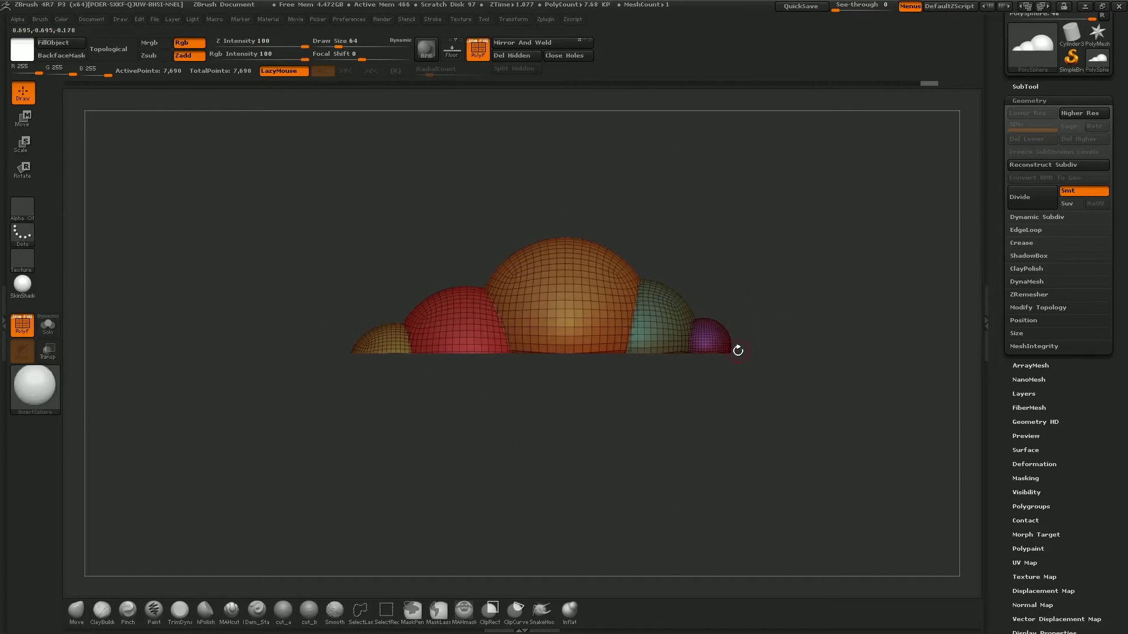
# Turn off the PolyFrame wireframe display.
pyautogui.moveTo(691, 290); pyautogui.dragTo(749, 271)
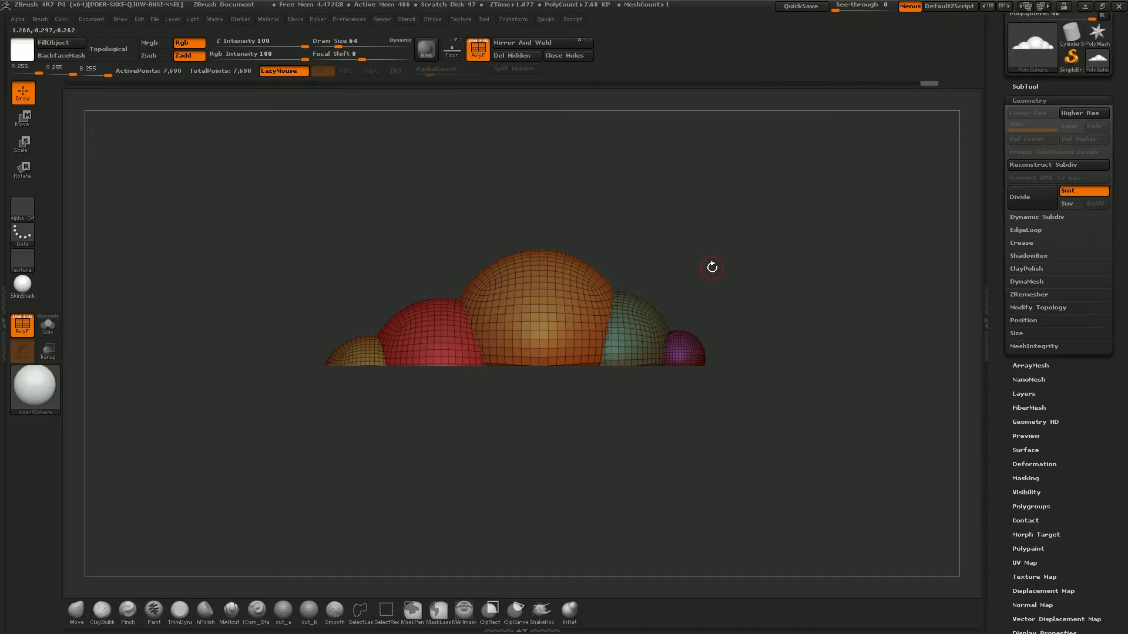
pyautogui.press('shift')
pyautogui.press('shift')
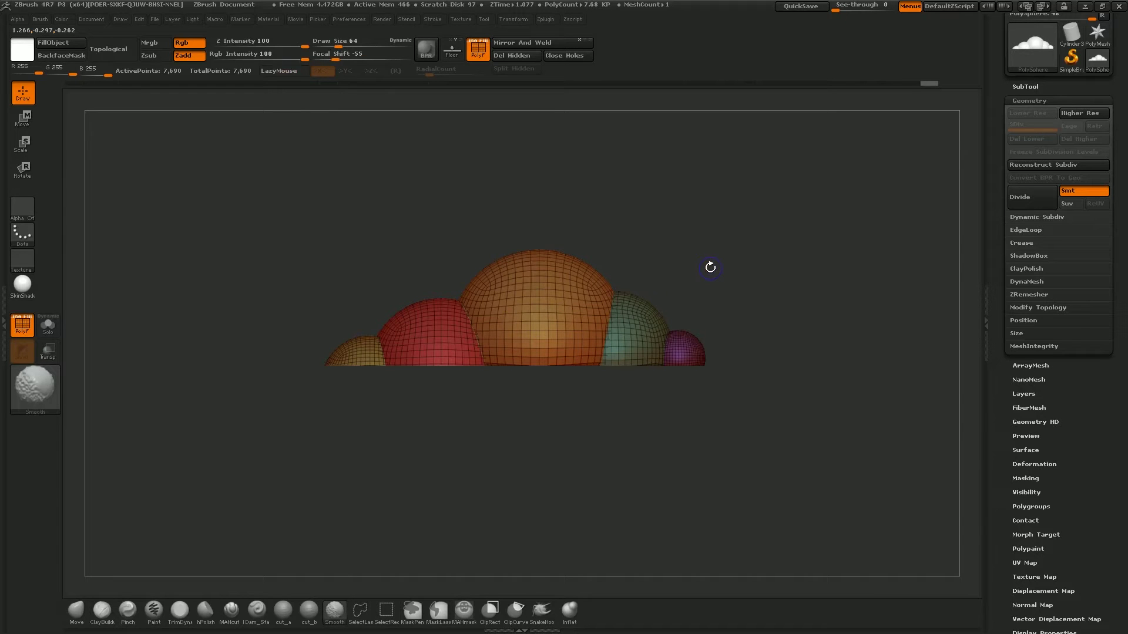
pyautogui.hotkey('shift', 'f')
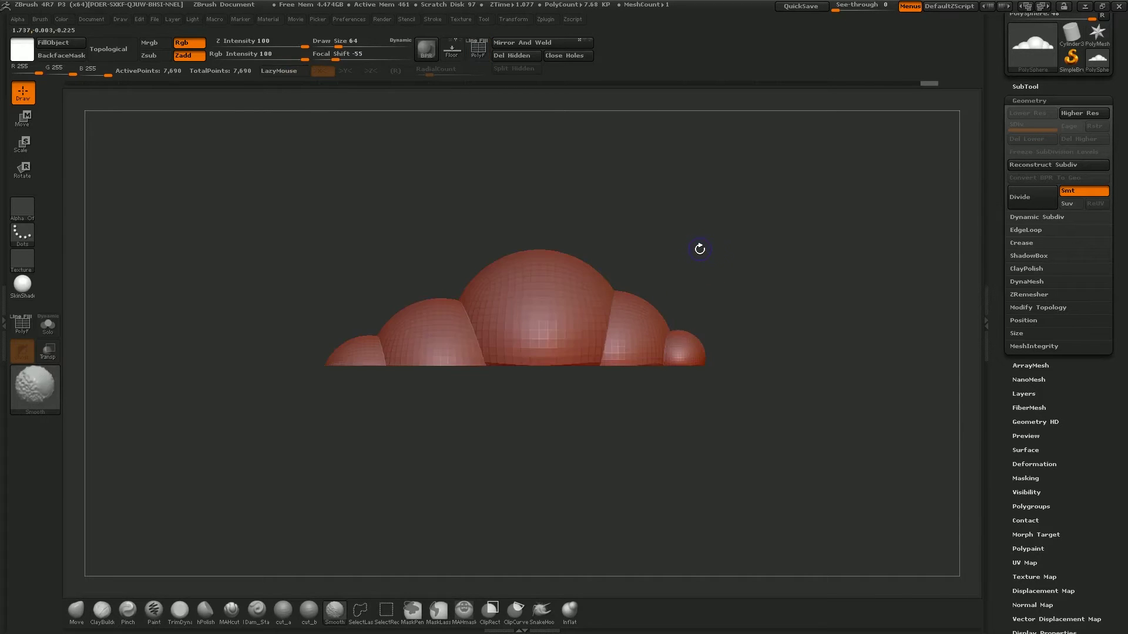
# Insert a sphere on the front where the largest sphere meets the red one, and clear the mask.
pyautogui.moveTo(754, 254)
pyautogui.mouseDown()
pyautogui.moveTo(594, 258)
pyautogui.moveTo(752, 258)
pyautogui.moveTo(715, 260)
pyautogui.moveTo(776, 305)
pyautogui.moveTo(751, 297)
pyautogui.moveTo(795, 238)
pyautogui.moveTo(790, 323)
pyautogui.moveTo(737, 292)
pyautogui.mouseUp()
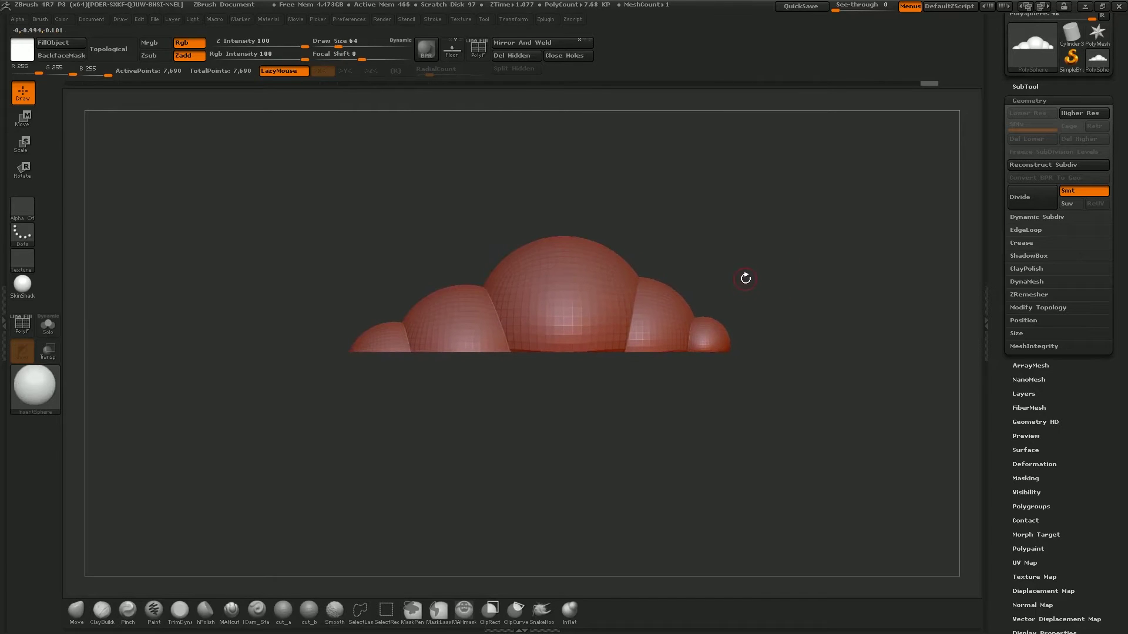
pyautogui.moveTo(749, 252); pyautogui.dragTo(814, 266)
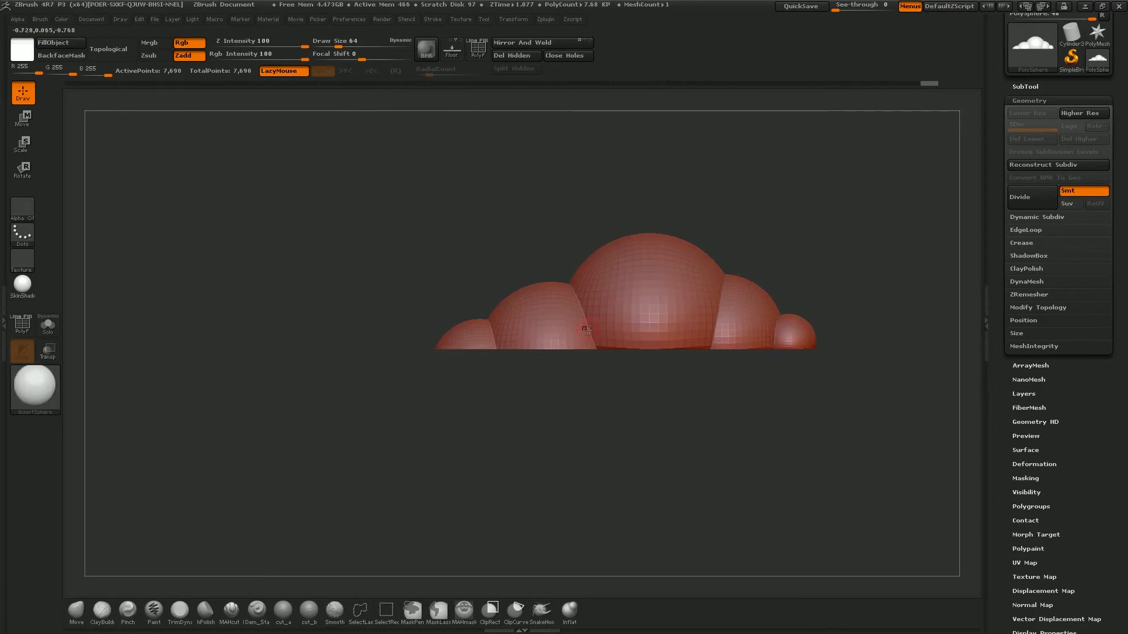
pyautogui.moveTo(595, 345); pyautogui.dragTo(618, 369)
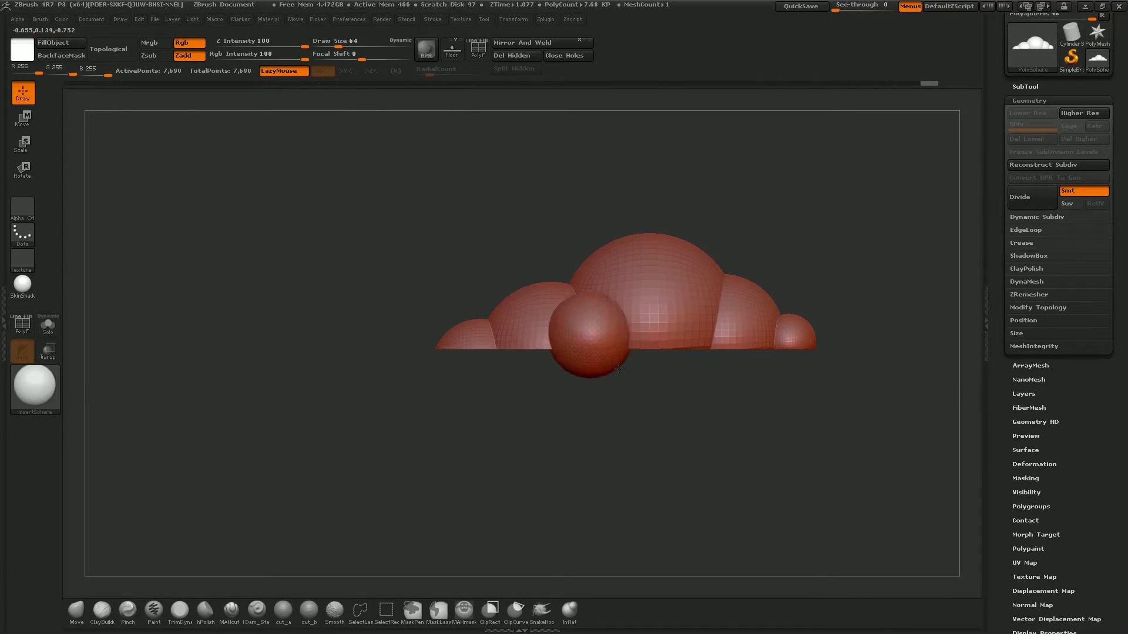
pyautogui.moveTo(622, 365); pyautogui.dragTo(632, 371)
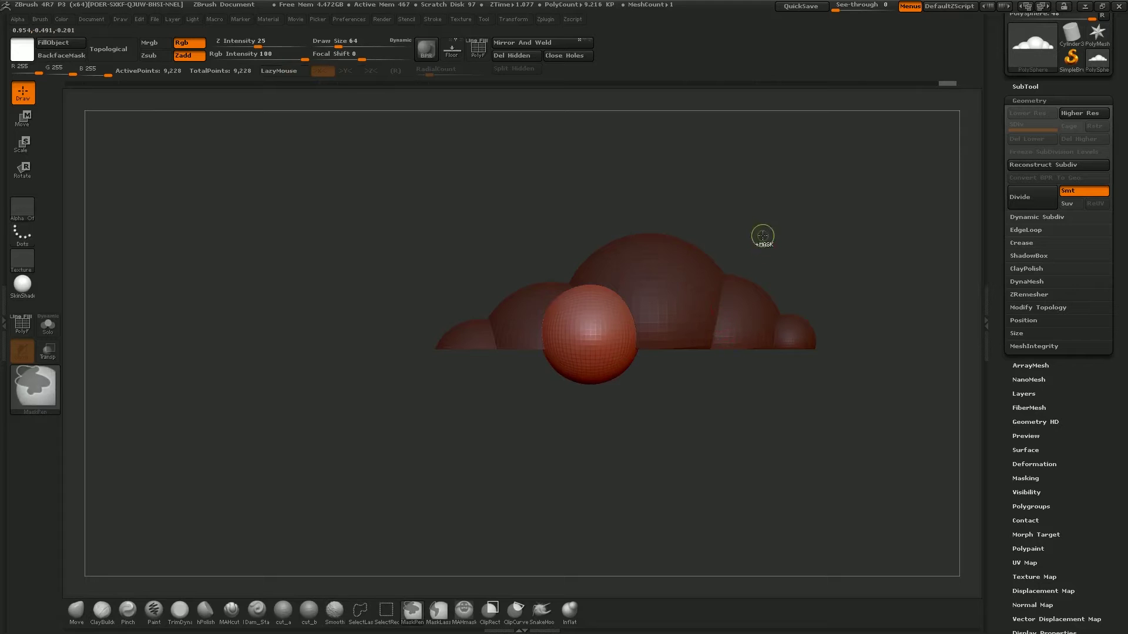
pyautogui.keyDown('ctrl'); pyautogui.moveTo(827, 222); pyautogui.dragTo(871, 291); pyautogui.keyUp('ctrl')
pyautogui.keyDown('alt'); pyautogui.moveTo(849, 242); pyautogui.dragTo(718, 229); pyautogui.keyUp('alt')
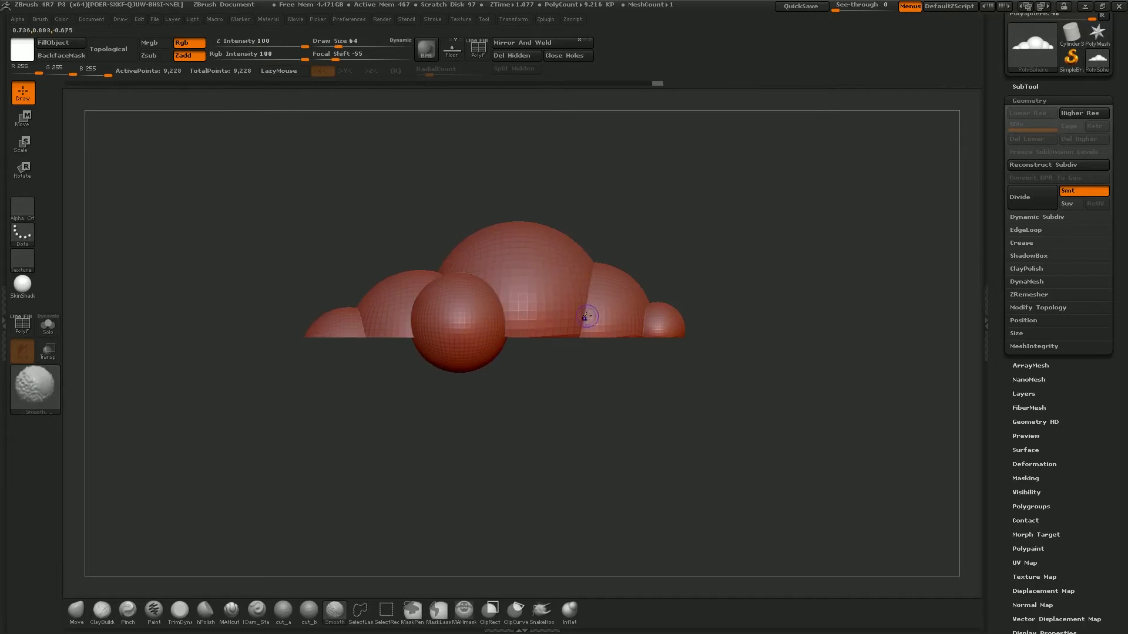
# Insert a smaller sphere in front of the teal sphere, push it back into the form, and clear the mask.
pyautogui.moveTo(599, 335); pyautogui.dragTo(606, 350)
pyautogui.moveTo(640, 234); pyautogui.dragTo(703, 259)
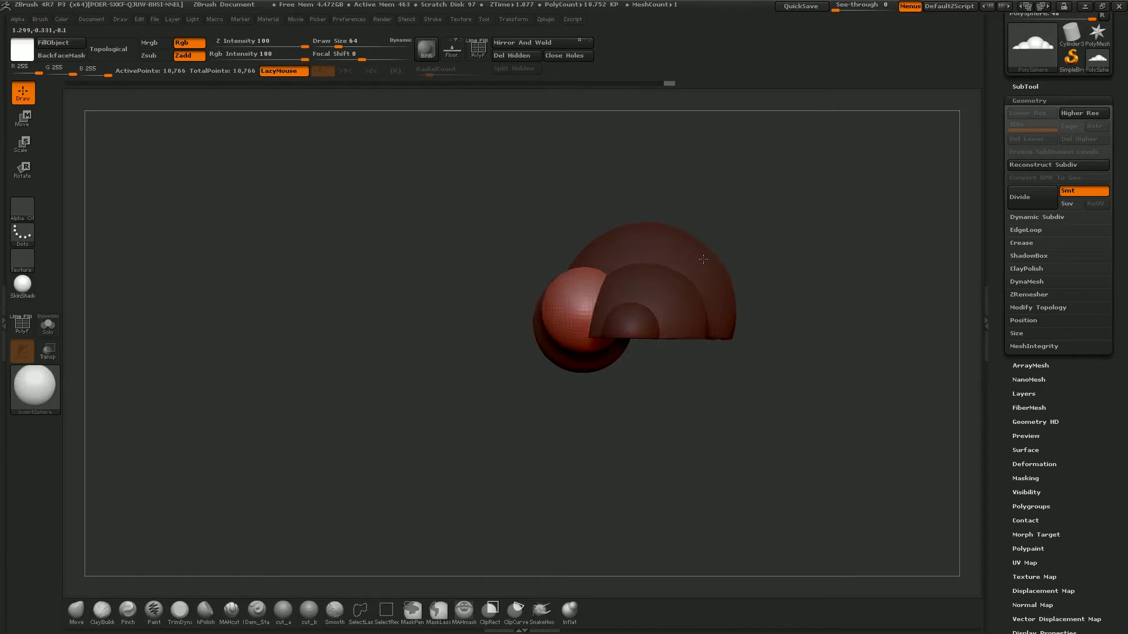
pyautogui.press('w')
pyautogui.moveTo(568, 294); pyautogui.dragTo(750, 294)
pyautogui.moveTo(659, 294); pyautogui.dragTo(678, 295)
pyautogui.keyDown('shift'); pyautogui.moveTo(521, 217); pyautogui.dragTo(536, 215); pyautogui.keyUp('shift')
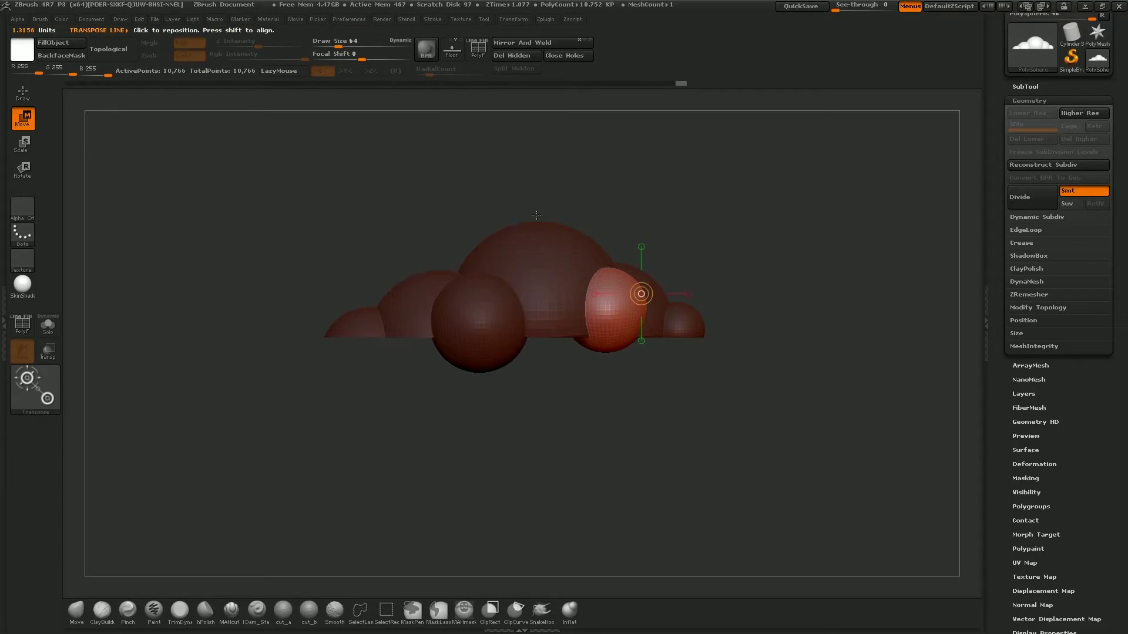
pyautogui.keyDown('ctrl'); pyautogui.moveTo(778, 237); pyautogui.dragTo(810, 262); pyautogui.keyUp('ctrl')
pyautogui.hotkey('shift', 'f')
pyautogui.hotkey('shift', 'f')
# Insert another sphere on the back of the form, between the largest sphere and the teal one.
pyautogui.moveTo(599, 202); pyautogui.dragTo(522, 223)
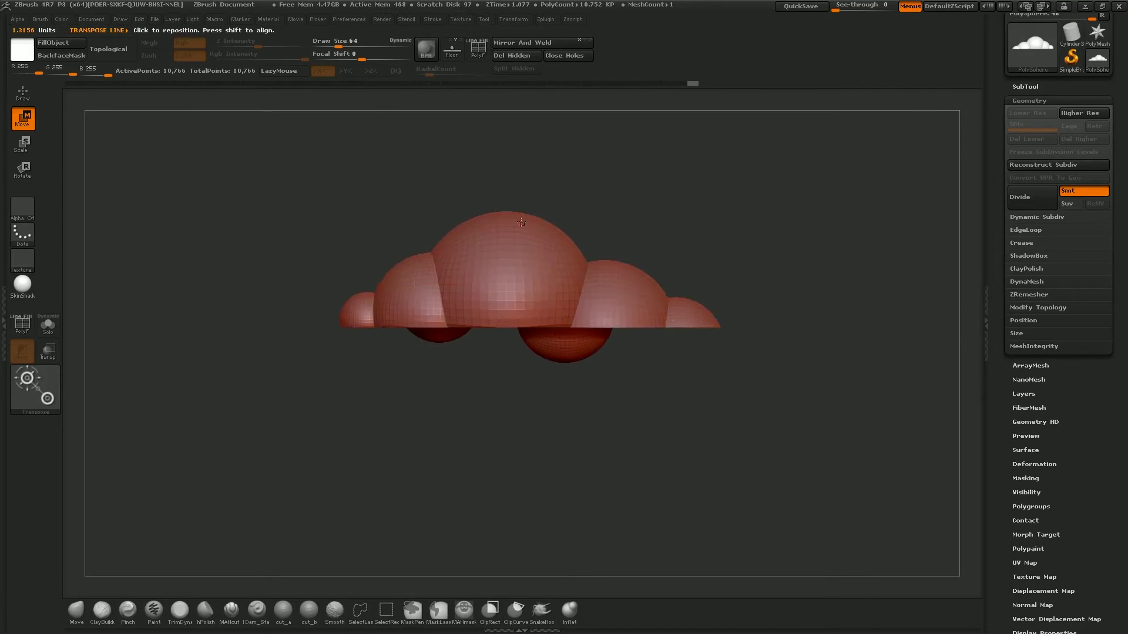
pyautogui.press('q')
pyautogui.moveTo(446, 304); pyautogui.dragTo(486, 352)
pyautogui.moveTo(744, 204)
pyautogui.mouseDown()
pyautogui.moveTo(655, 209)
pyautogui.moveTo(675, 201)
pyautogui.moveTo(607, 194)
pyautogui.moveTo(589, 232)
pyautogui.mouseUp()
pyautogui.moveTo(602, 278)
pyautogui.keyDown('alt'); pyautogui.mouseDown()
pyautogui.moveTo(632, 262)
pyautogui.moveTo(698, 271)
pyautogui.mouseUp(); pyautogui.keyUp('alt')
# Flatten the undersides of the front and back spheres along the base with ClipCurve and clear the mask.
pyautogui.moveTo(698, 323)
pyautogui.keyDown('ctrl'); pyautogui.keyDown('shift'); pyautogui.mouseDown()
pyautogui.moveTo(527, 305)
pyautogui.moveTo(96, 322)
pyautogui.moveTo(113, 311)
pyautogui.mouseUp(); pyautogui.keyUp('shift'); pyautogui.keyUp('ctrl')
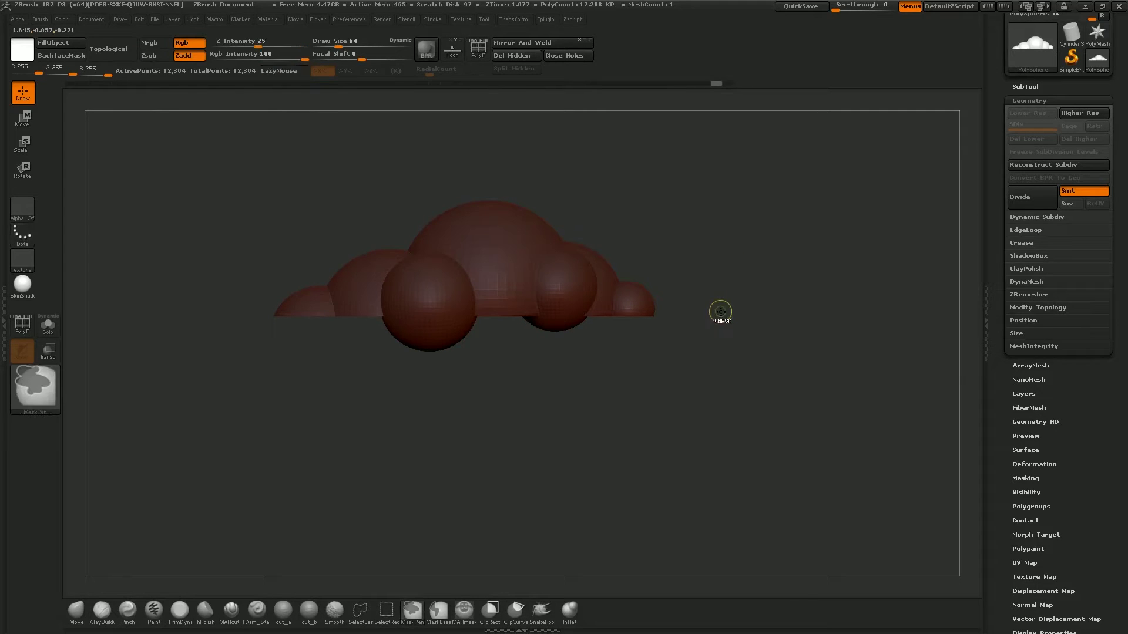
pyautogui.keyDown('ctrl'); pyautogui.keyDown('shift'); pyautogui.moveTo(742, 320); pyautogui.dragTo(147, 319); pyautogui.keyUp('shift'); pyautogui.keyUp('ctrl')
pyautogui.moveTo(600, 219); pyautogui.dragTo(617, 239)
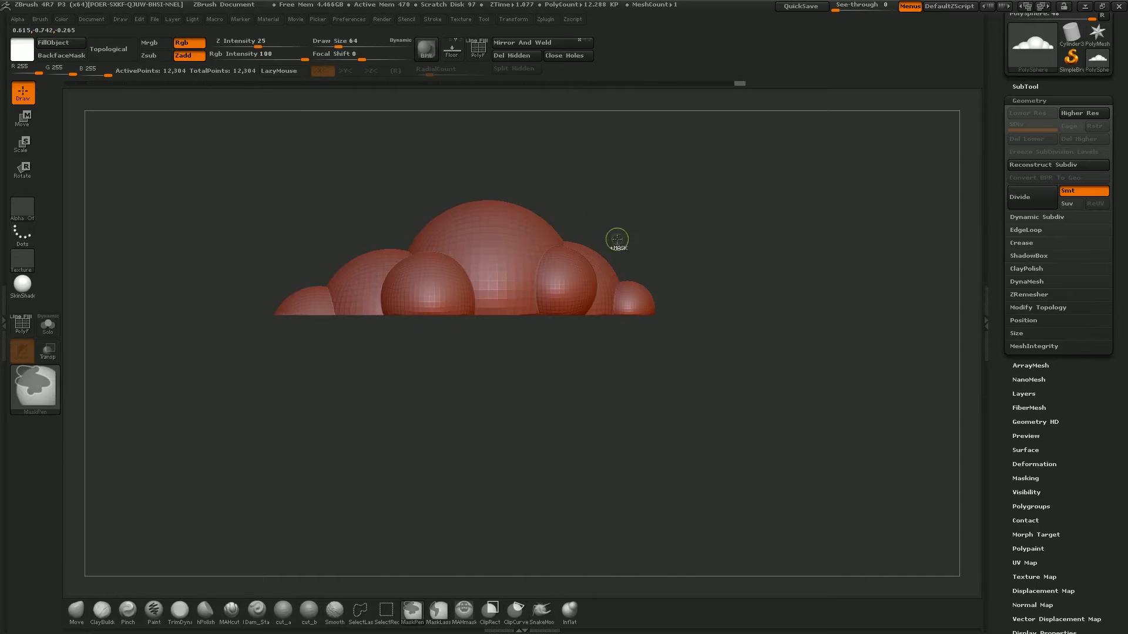
# Isolate the smaller front sphere with a mask, lower it, and clip its underside flush with the base.
pyautogui.press('w')
pyautogui.keyDown('ctrl'); pyautogui.click(567, 278); pyautogui.keyUp('ctrl')
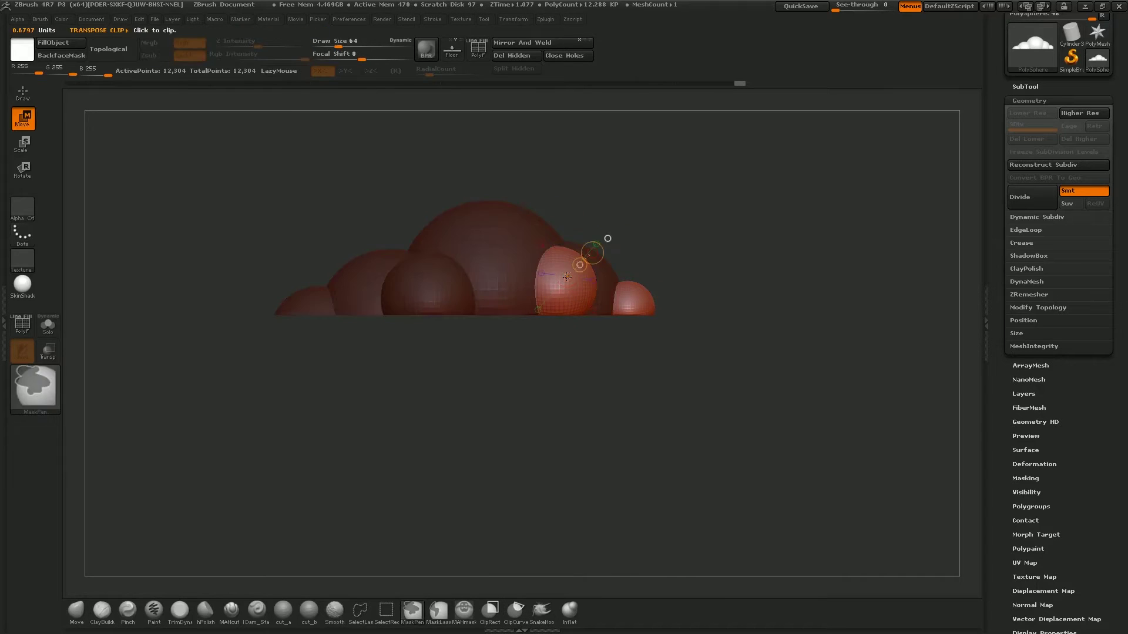
pyautogui.keyDown('shift'); pyautogui.moveTo(565, 260); pyautogui.dragTo(565, 396); pyautogui.keyUp('shift')
pyautogui.moveTo(566, 328); pyautogui.dragTo(565, 358)
pyautogui.hotkey('ctrl', 'z')
pyautogui.keyDown('alt'); pyautogui.moveTo(715, 283); pyautogui.dragTo(567, 395); pyautogui.keyUp('alt')
pyautogui.moveTo(528, 337); pyautogui.dragTo(531, 359)
pyautogui.hotkey('ctrl', 'z')
pyautogui.moveTo(678, 323)
pyautogui.keyDown('ctrl'); pyautogui.keyDown('shift'); pyautogui.mouseDown()
pyautogui.moveTo(322, 313)
pyautogui.moveTo(243, 341)
pyautogui.mouseUp(); pyautogui.keyUp('shift'); pyautogui.keyUp('ctrl')
pyautogui.keyDown('ctrl'); pyautogui.moveTo(681, 282); pyautogui.dragTo(699, 297); pyautogui.keyUp('ctrl')
pyautogui.moveTo(699, 291)
pyautogui.mouseDown()
pyautogui.moveTo(727, 315)
pyautogui.moveTo(697, 270)
pyautogui.moveTo(712, 285)
pyautogui.moveTo(713, 311)
pyautogui.moveTo(707, 283)
pyautogui.moveTo(614, 303)
pyautogui.moveTo(710, 271)
pyautogui.moveTo(689, 267)
pyautogui.moveTo(687, 296)
pyautogui.mouseUp()
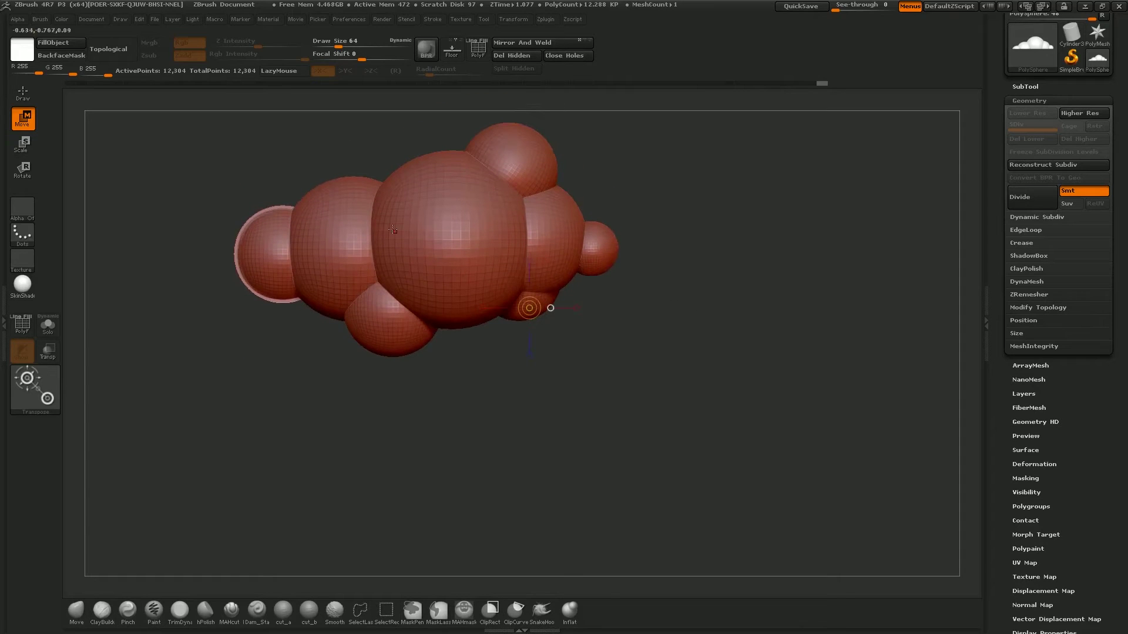
# Mask everything except the teal polygroup and turn on the PolyFrame display.
pyautogui.moveTo(460, 191)
pyautogui.keyDown('shift'); pyautogui.mouseDown()
pyautogui.moveTo(461, 331)
pyautogui.moveTo(463, 307)
pyautogui.mouseUp(); pyautogui.keyUp('shift')
pyautogui.moveTo(705, 376)
pyautogui.mouseDown()
pyautogui.moveTo(702, 312)
pyautogui.moveTo(633, 305)
pyautogui.moveTo(336, 492)
pyautogui.moveTo(378, 504)
pyautogui.mouseUp()
pyautogui.keyDown('alt'); pyautogui.moveTo(454, 514); pyautogui.dragTo(575, 338); pyautogui.keyUp('alt')
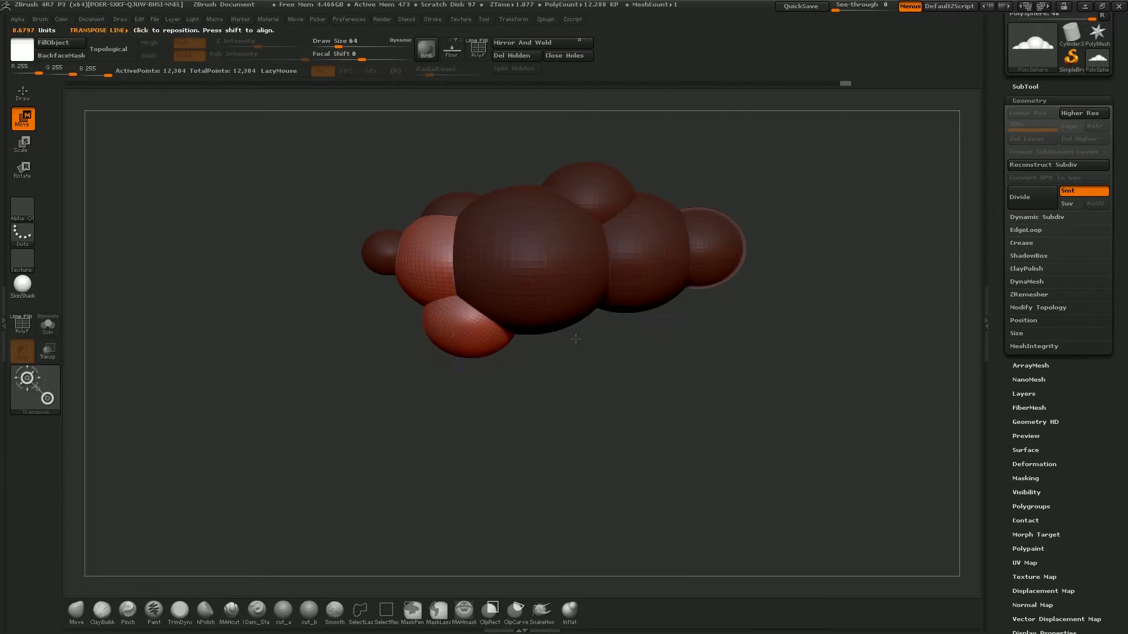
pyautogui.hotkey('shift', 'f')
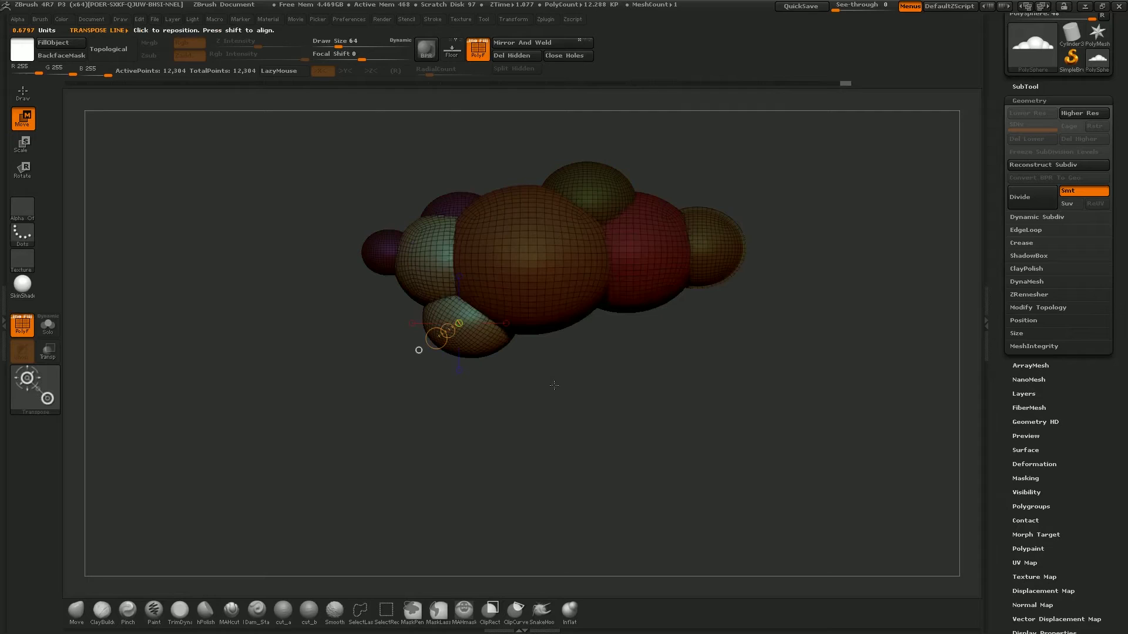
pyautogui.keyDown('shift'); pyautogui.moveTo(552, 387); pyautogui.dragTo(564, 268); pyautogui.keyUp('shift')
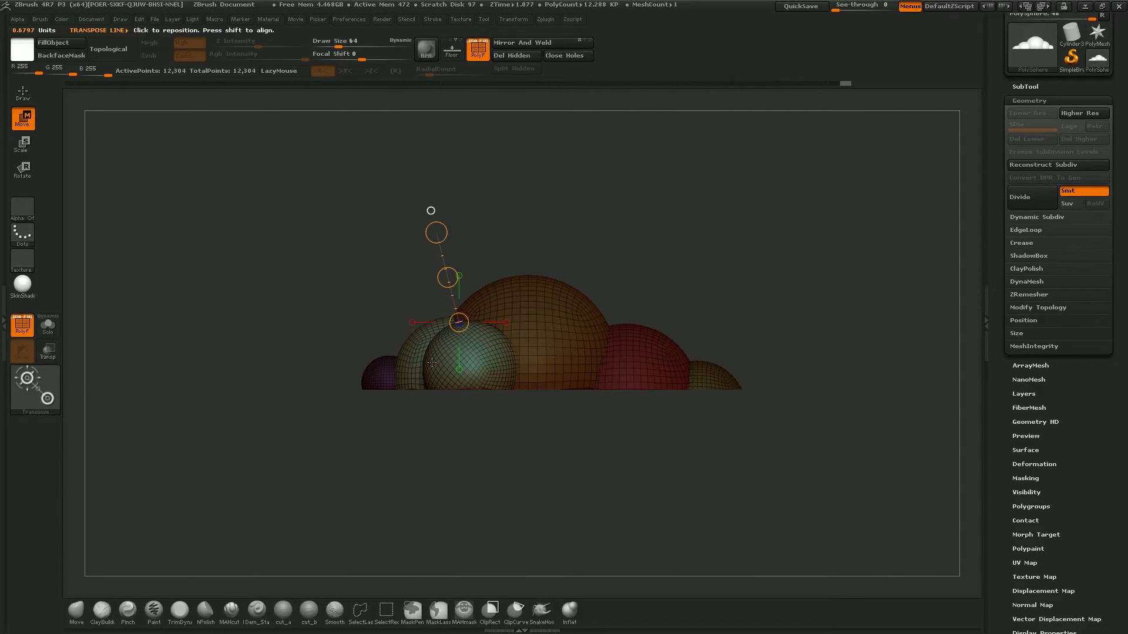
# Remove the extra teal sphere from the back of the form.
pyautogui.press('q')
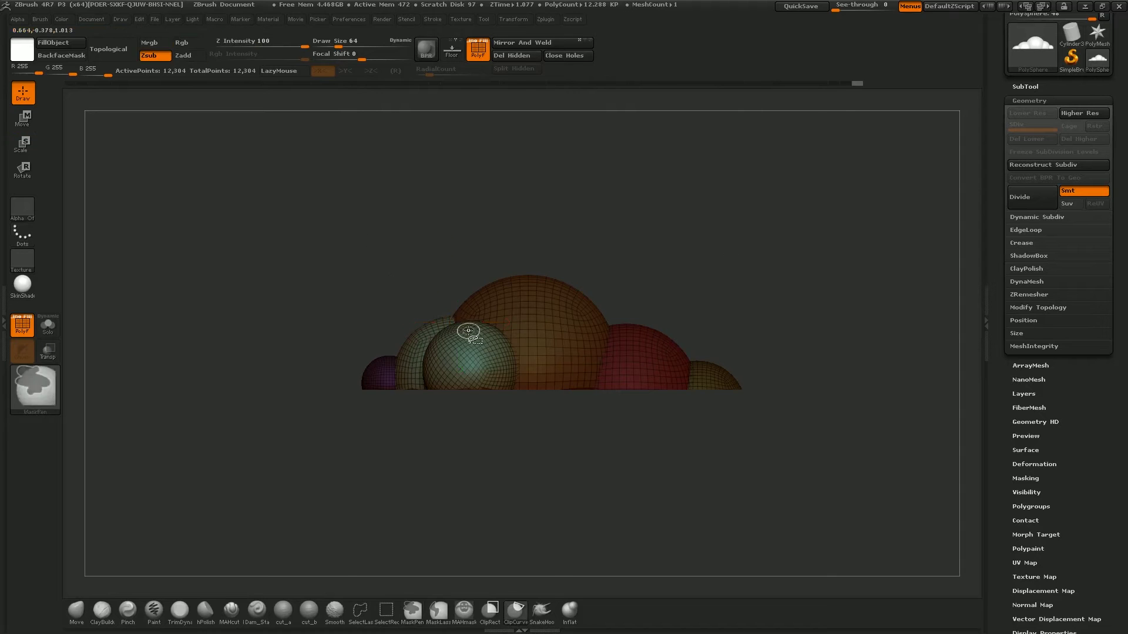
pyautogui.moveTo(675, 458); pyautogui.dragTo(546, 494)
pyautogui.press('w')
pyautogui.moveTo(488, 357); pyautogui.dragTo(488, 428)
pyautogui.press('q')
pyautogui.moveTo(714, 379)
pyautogui.mouseDown()
pyautogui.moveTo(675, 376)
pyautogui.moveTo(695, 345)
pyautogui.moveTo(798, 353)
pyautogui.moveTo(791, 312)
pyautogui.moveTo(670, 226)
pyautogui.moveTo(662, 268)
pyautogui.moveTo(685, 308)
pyautogui.moveTo(629, 246)
pyautogui.moveTo(697, 271)
pyautogui.moveTo(579, 279)
pyautogui.moveTo(559, 302)
pyautogui.moveTo(550, 260)
pyautogui.moveTo(800, 294)
pyautogui.moveTo(612, 237)
pyautogui.moveTo(619, 275)
pyautogui.mouseUp()
pyautogui.press('w')
pyautogui.press('q')
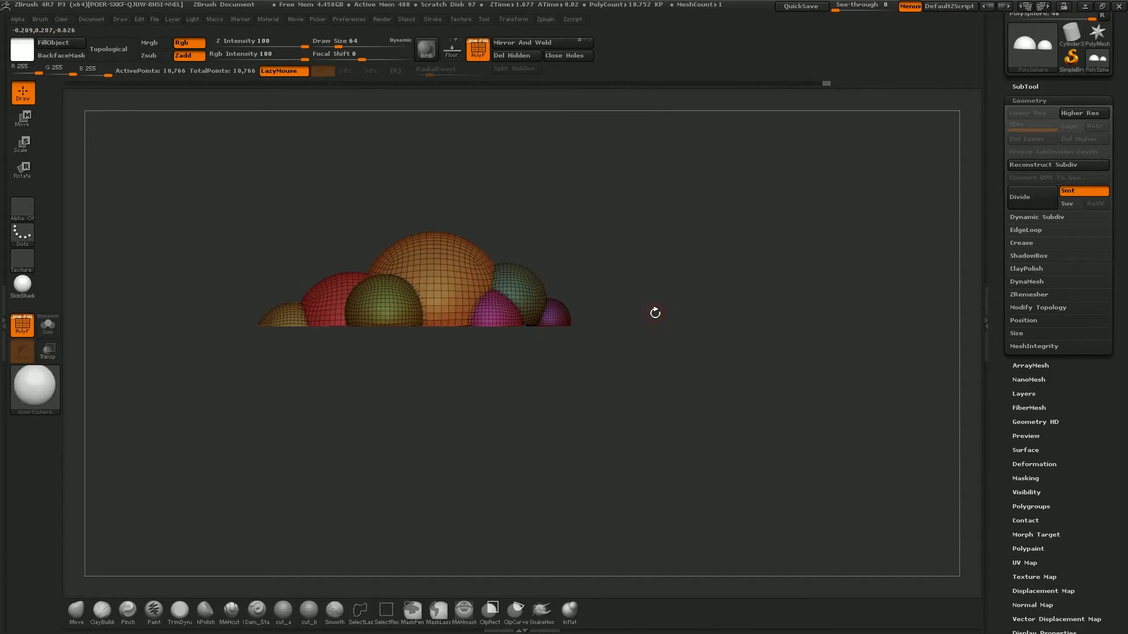
# Turn off the PolyFrame display and clip the cloud's whole underside along a straight horizontal line with ClipCurve.
pyautogui.hotkey('shift', 'f')
pyautogui.keyDown('alt'); pyautogui.moveTo(657, 309); pyautogui.dragTo(640, 364); pyautogui.keyUp('alt')
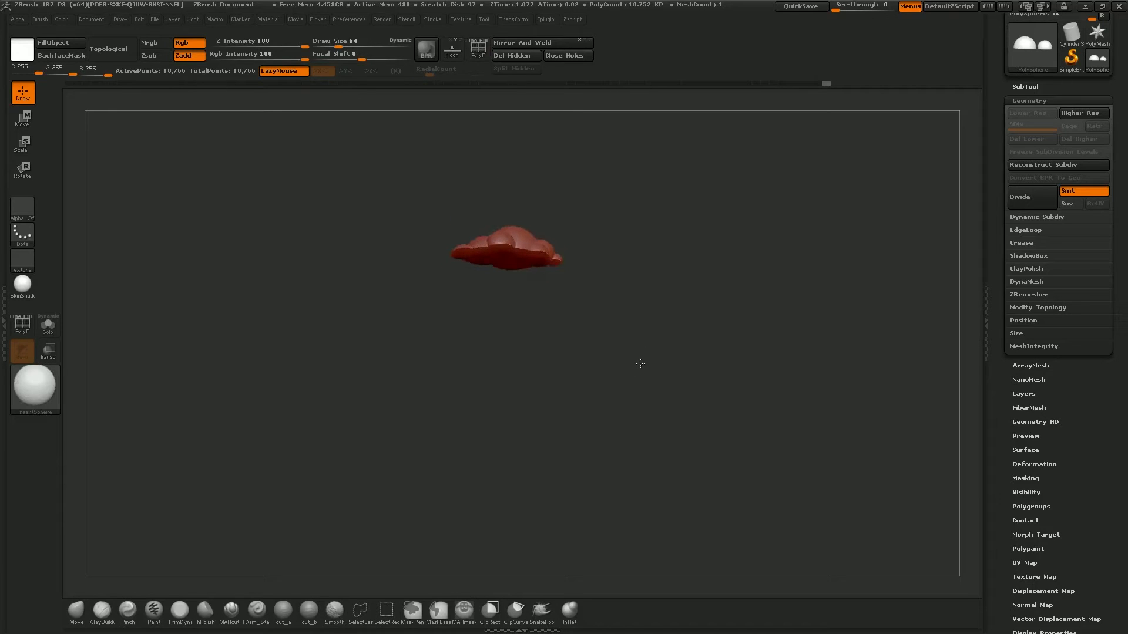
pyautogui.moveTo(759, 268); pyautogui.dragTo(731, 280)
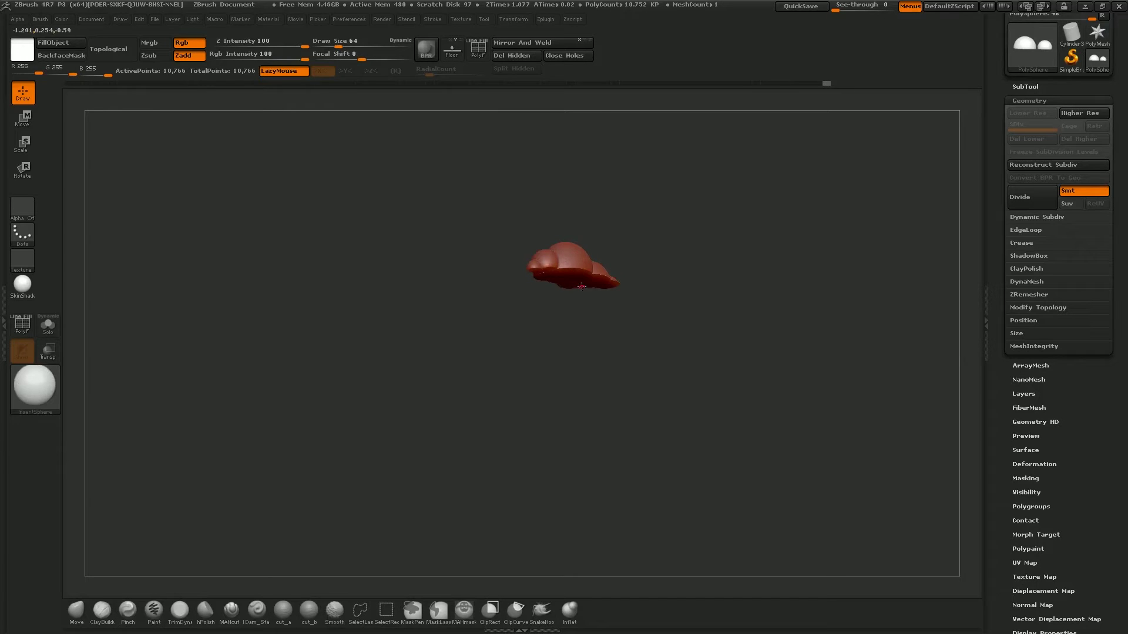
pyautogui.moveTo(659, 318)
pyautogui.mouseDown()
pyautogui.moveTo(685, 308)
pyautogui.moveTo(616, 346)
pyautogui.moveTo(607, 335)
pyautogui.moveTo(626, 320)
pyautogui.mouseUp()
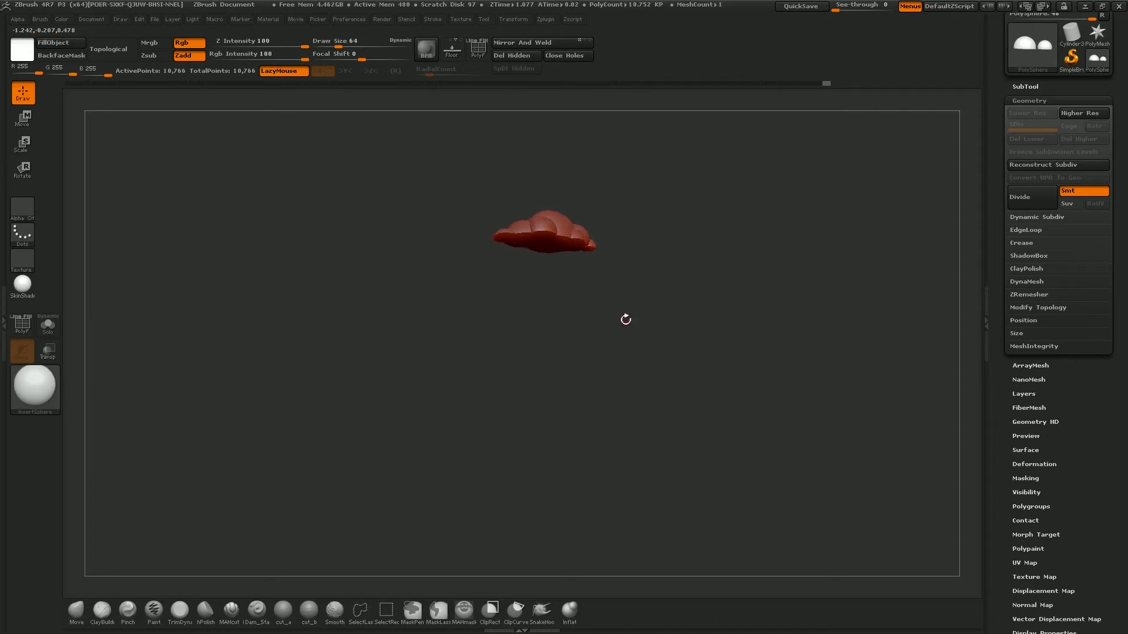
pyautogui.moveTo(672, 284); pyautogui.dragTo(730, 414)
pyautogui.keyDown('ctrl'); pyautogui.keyDown('shift'); pyautogui.moveTo(722, 371); pyautogui.dragTo(720, 470); pyautogui.keyUp('shift'); pyautogui.keyUp('ctrl')
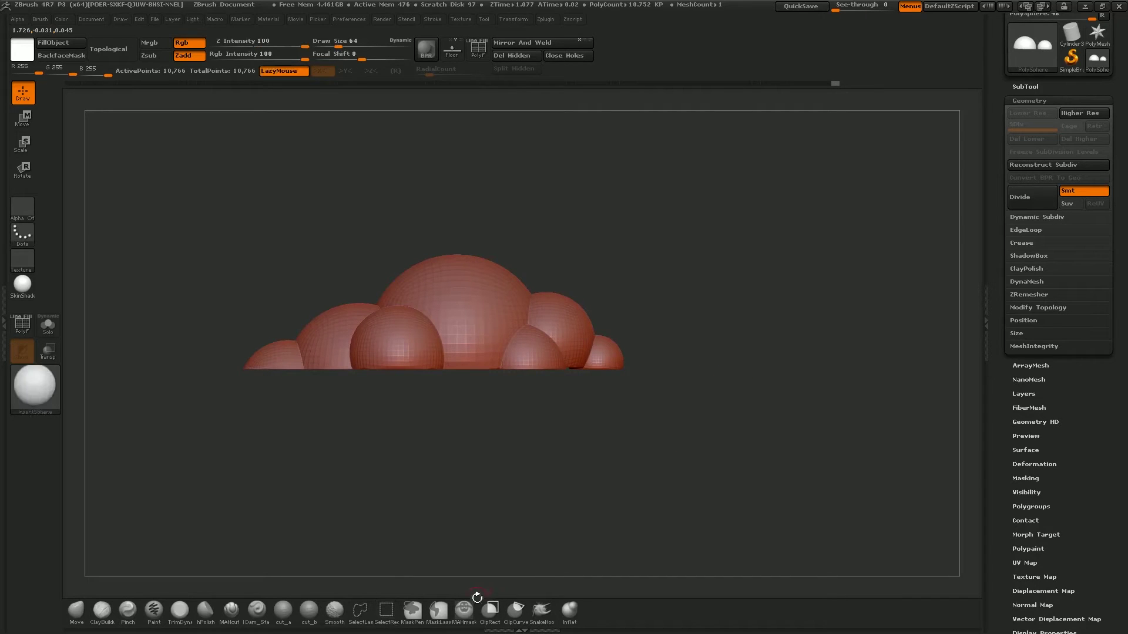
pyautogui.click(509, 611)
pyautogui.keyDown('ctrl'); pyautogui.keyDown('shift'); pyautogui.moveTo(735, 366); pyautogui.dragTo(85, 366); pyautogui.keyUp('shift'); pyautogui.keyUp('ctrl')
# Turn on PolyFrame, isolate the largest sphere's polygroup for inspection, and show all polygroups again.
pyautogui.moveTo(722, 235)
pyautogui.mouseDown()
pyautogui.moveTo(714, 268)
pyautogui.moveTo(763, 343)
pyautogui.moveTo(707, 274)
pyautogui.moveTo(762, 332)
pyautogui.mouseUp()
pyautogui.hotkey('shift', 'f')
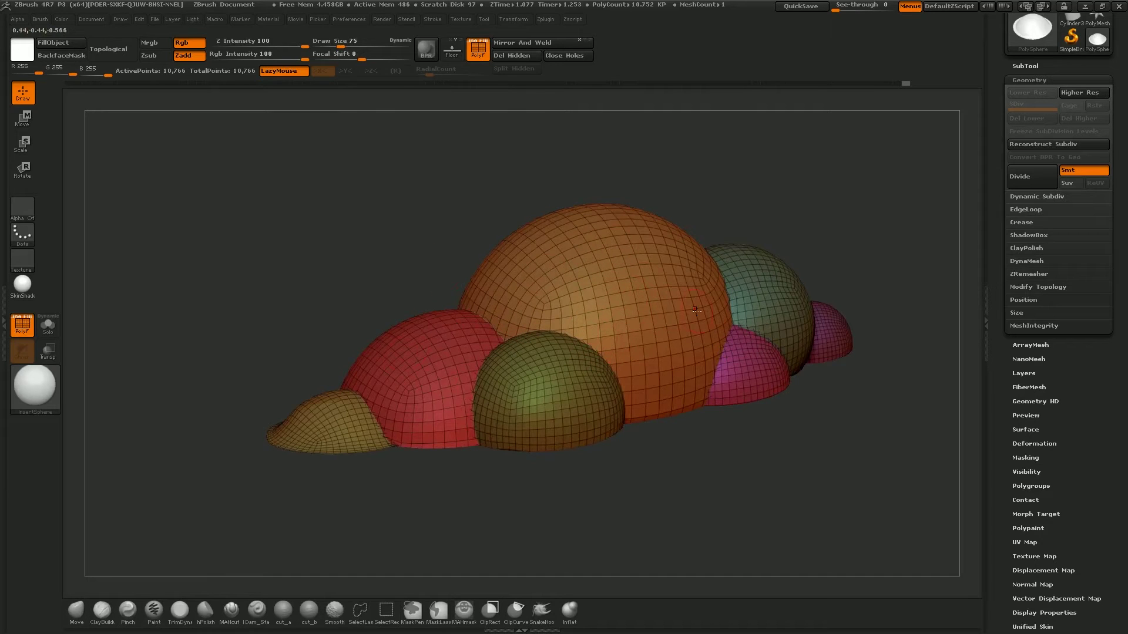
pyautogui.keyDown('ctrl'); pyautogui.keyDown('shift'); pyautogui.click(664, 296); pyautogui.keyUp('shift'); pyautogui.keyUp('ctrl')
pyautogui.keyDown('ctrl'); pyautogui.keyDown('shift'); pyautogui.click(279, 203); pyautogui.keyUp('shift'); pyautogui.keyUp('ctrl')
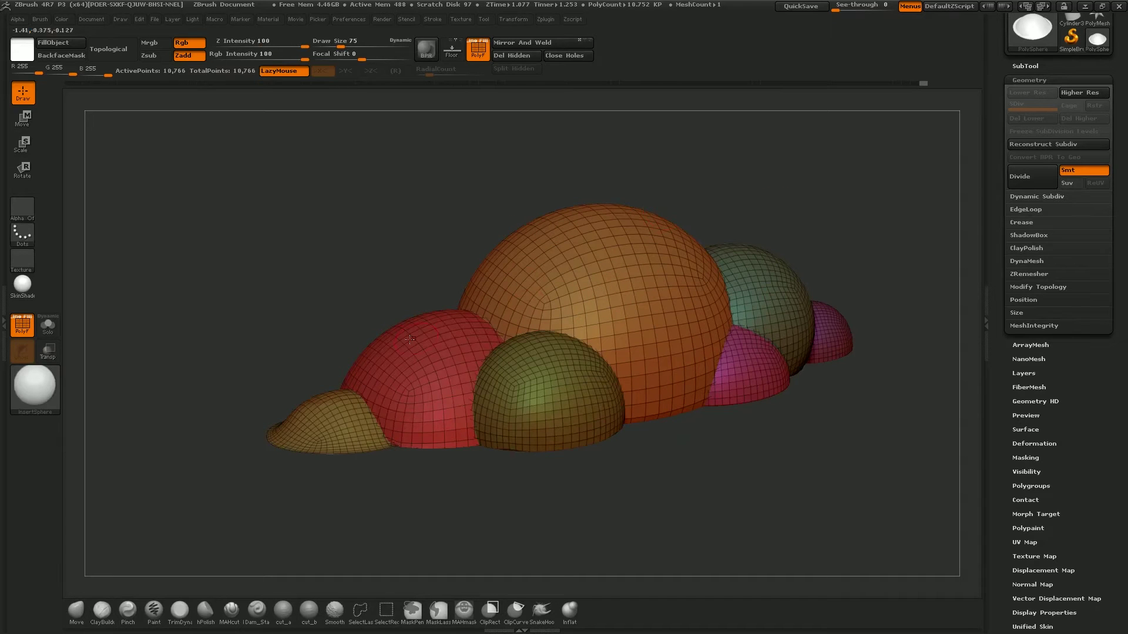
# Try to fuse the low-resolution spheres with DynaMesh at resolution 128.
pyautogui.click(1037, 261)
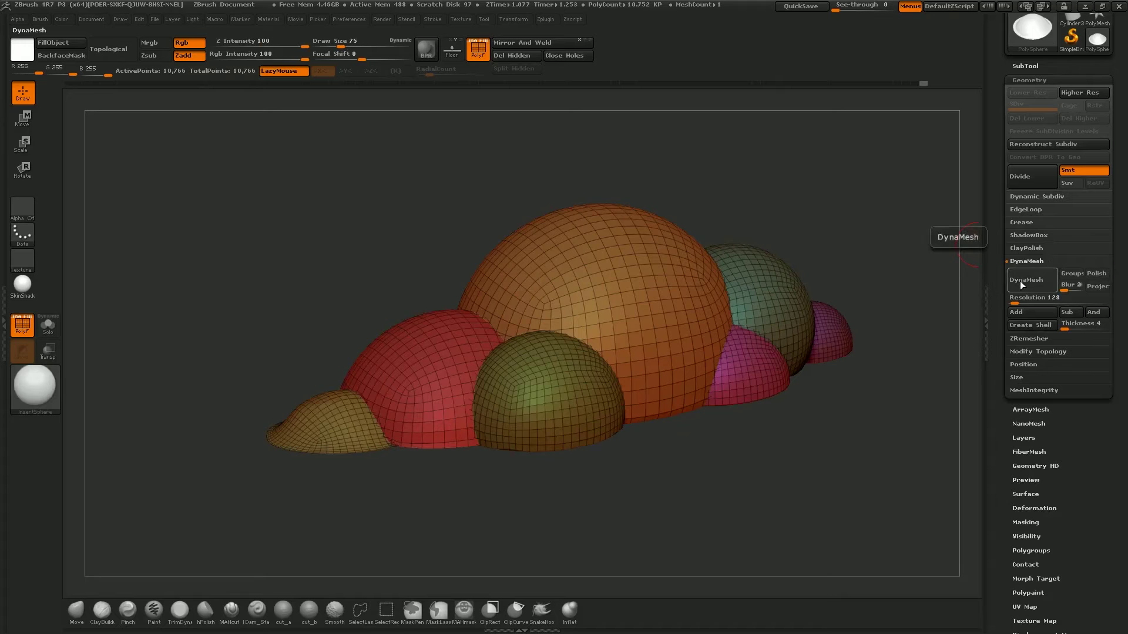
pyautogui.click(1023, 281)
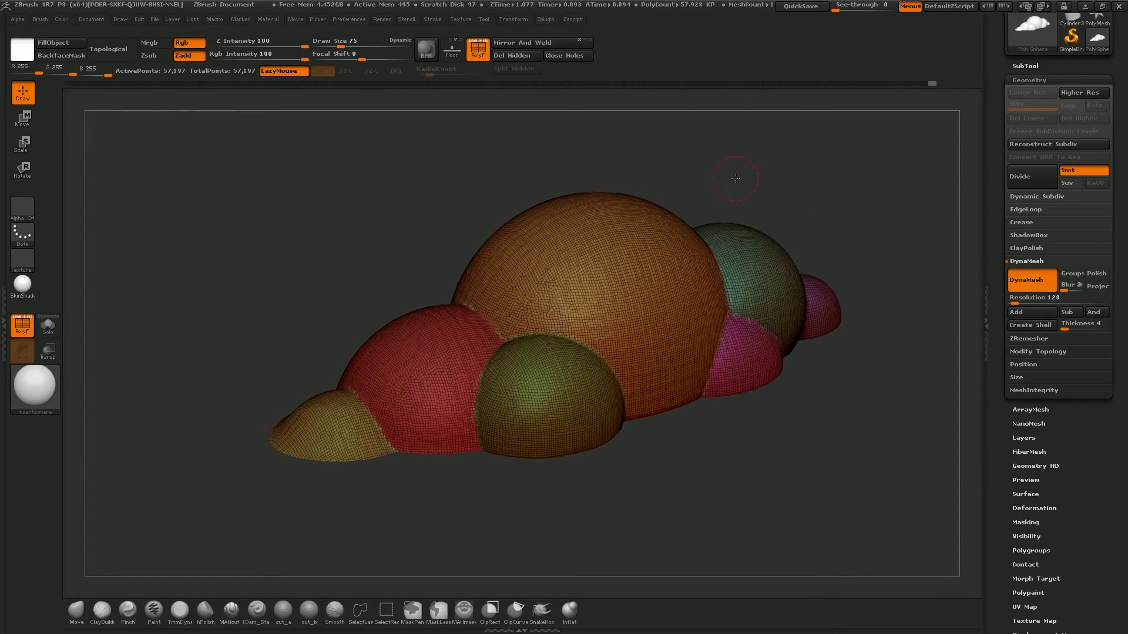
pyautogui.hotkey('shift', 'f')
pyautogui.hotkey('ctrl', 'z')
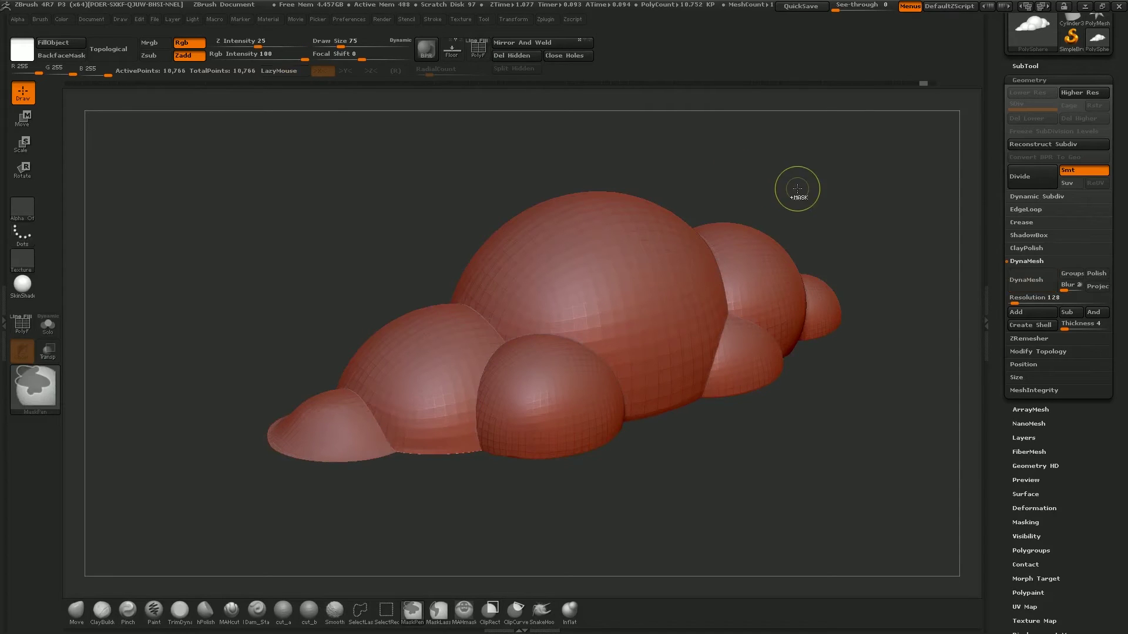
# Turn on Dynamic Subdiv for the cloud and apply it as real subdivision levels.
pyautogui.click(1030, 199)
pyautogui.click(1028, 212)
pyautogui.click(1091, 210)
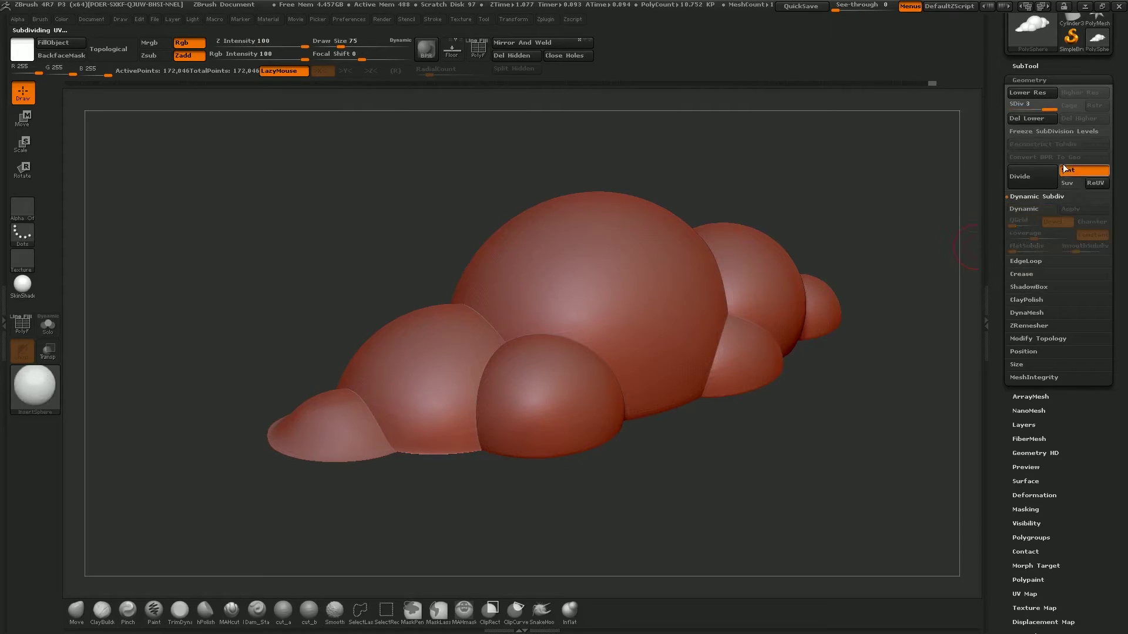
# Try DynaMesh on the subdivided cloud at resolution 128.
pyautogui.click(1027, 313)
pyautogui.click(1035, 284)
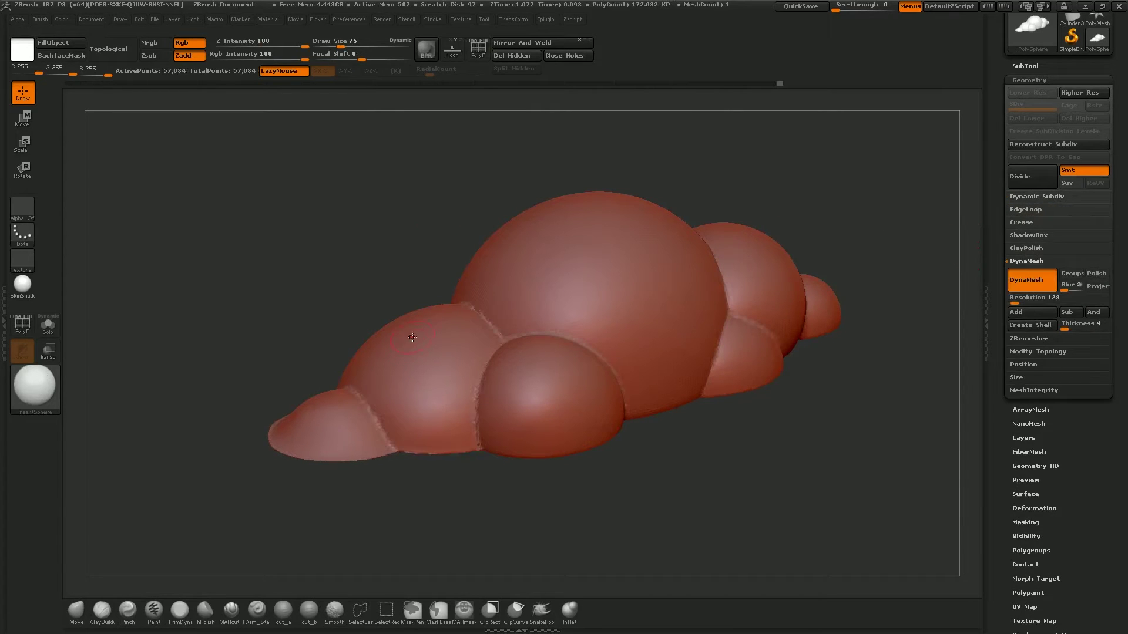
pyautogui.hotkey('ctrl', 'z')
# Fuse the subdivided cloud into one mesh with DynaMesh at resolution 256.
pyautogui.moveTo(1011, 297); pyautogui.dragTo(1015, 297)
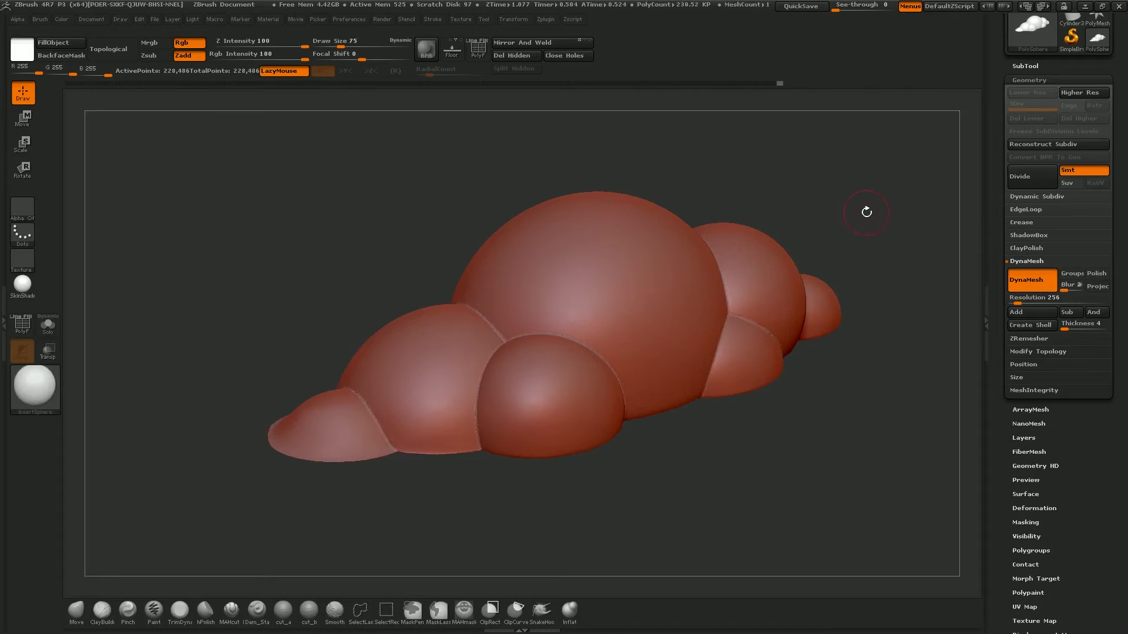
pyautogui.keyDown('alt'); pyautogui.moveTo(858, 205); pyautogui.dragTo(825, 202); pyautogui.keyUp('alt')
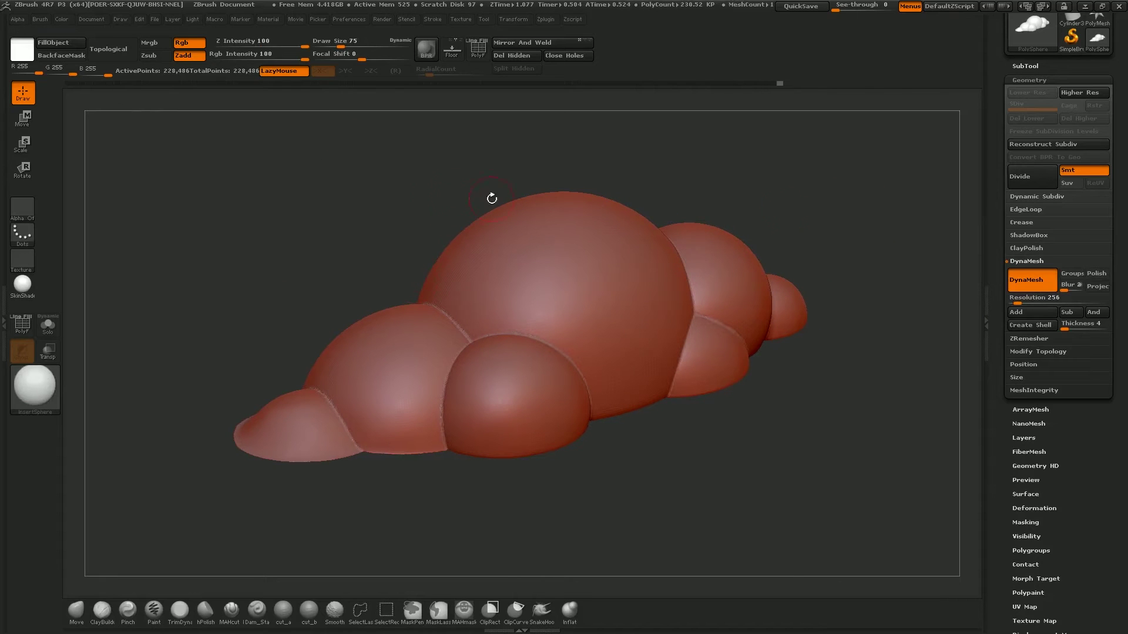
pyautogui.click(1016, 263)
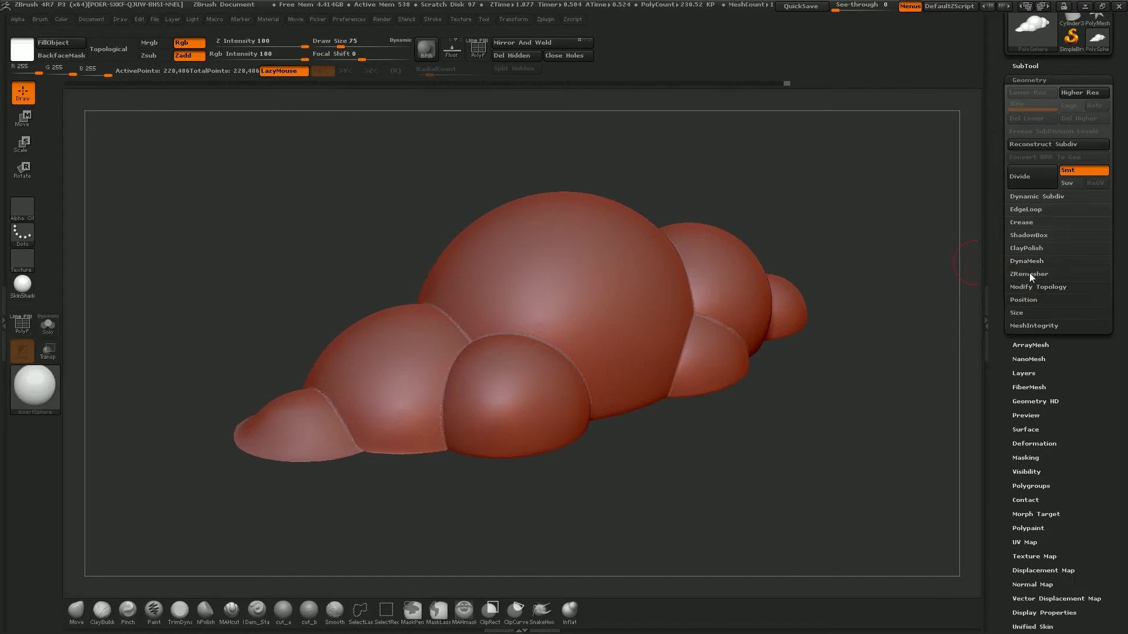
# Retopologize the cloud with ZRemesher, turning off the Same option and using a target polygons count of 5.
pyautogui.click(1028, 274)
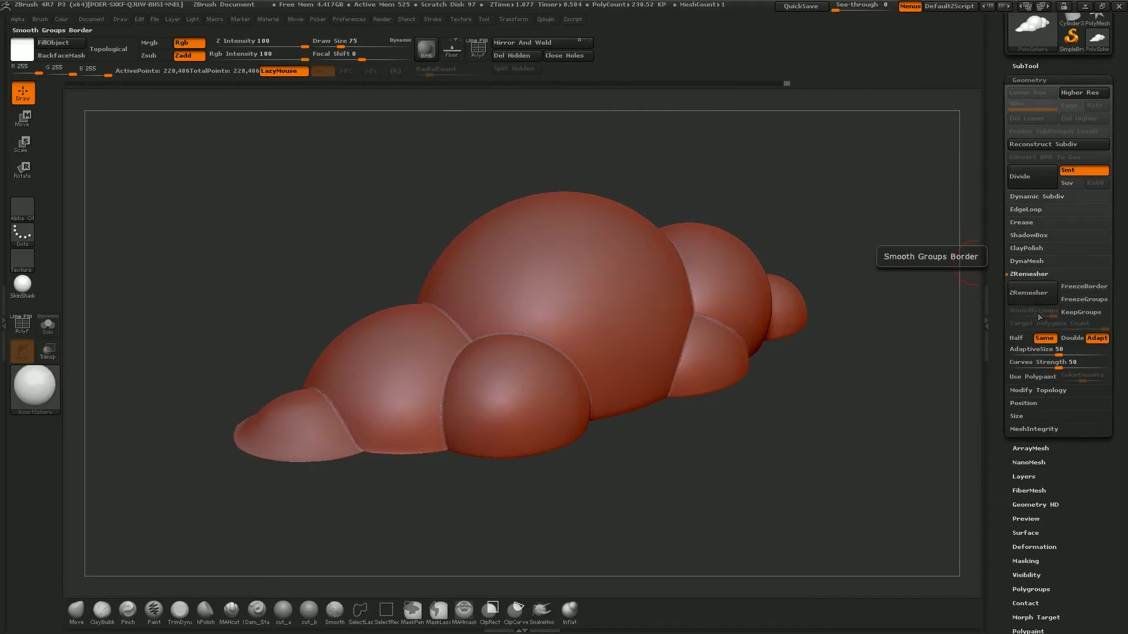
pyautogui.click(1044, 339)
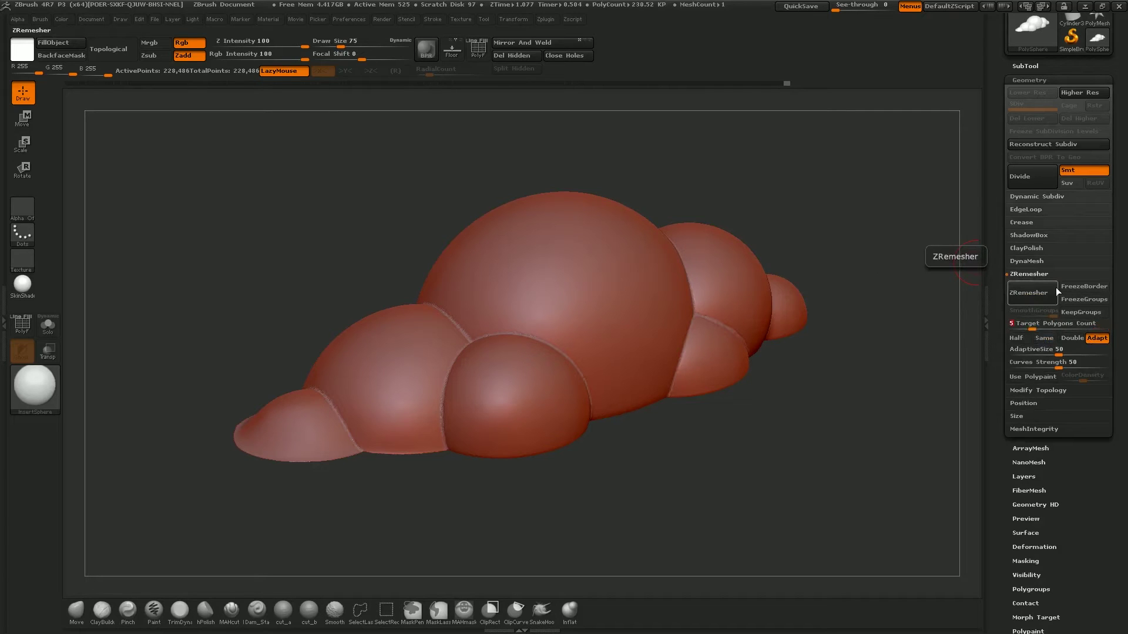
pyautogui.click(1032, 293)
pyautogui.moveTo(654, 176)
pyautogui.mouseDown()
pyautogui.moveTo(746, 181)
pyautogui.moveTo(654, 174)
pyautogui.mouseUp()
pyautogui.moveTo(712, 198)
pyautogui.mouseDown()
pyautogui.moveTo(712, 179)
pyautogui.moveTo(712, 200)
pyautogui.mouseUp()
pyautogui.moveTo(824, 248); pyautogui.dragTo(824, 207)
# Enable Dynamic Subdiv on the remeshed cloud for a smooth preview.
pyautogui.click(1032, 198)
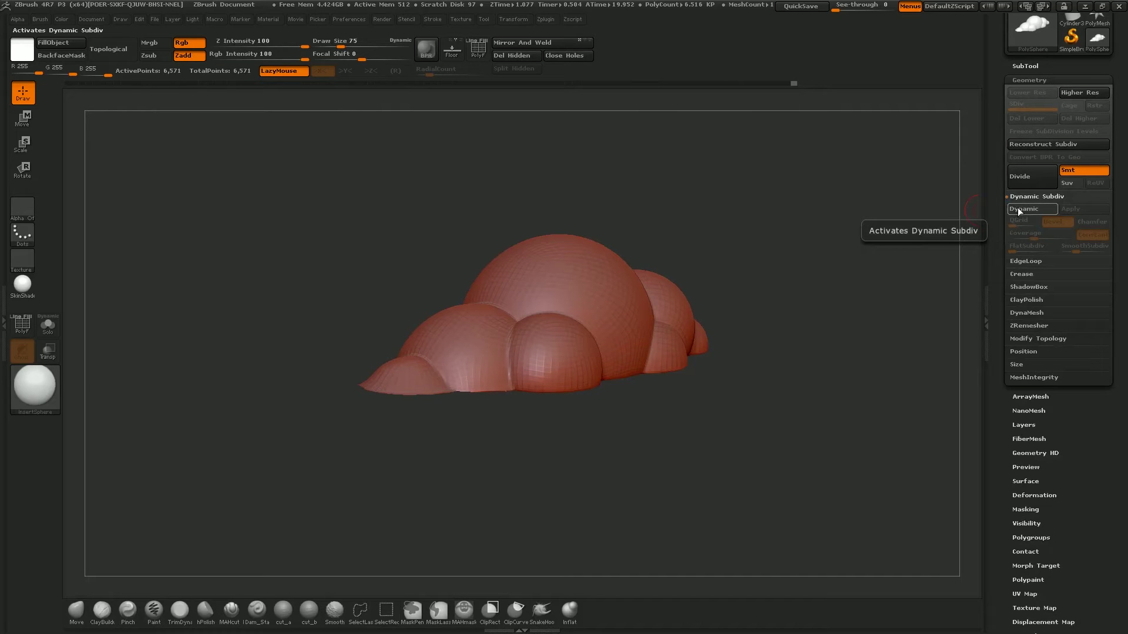
pyautogui.click(1020, 210)
pyautogui.moveTo(851, 234)
pyautogui.mouseDown()
pyautogui.moveTo(843, 231)
pyautogui.moveTo(844, 280)
pyautogui.moveTo(831, 244)
pyautogui.moveTo(826, 307)
pyautogui.moveTo(786, 249)
pyautogui.moveTo(780, 294)
pyautogui.mouseUp()
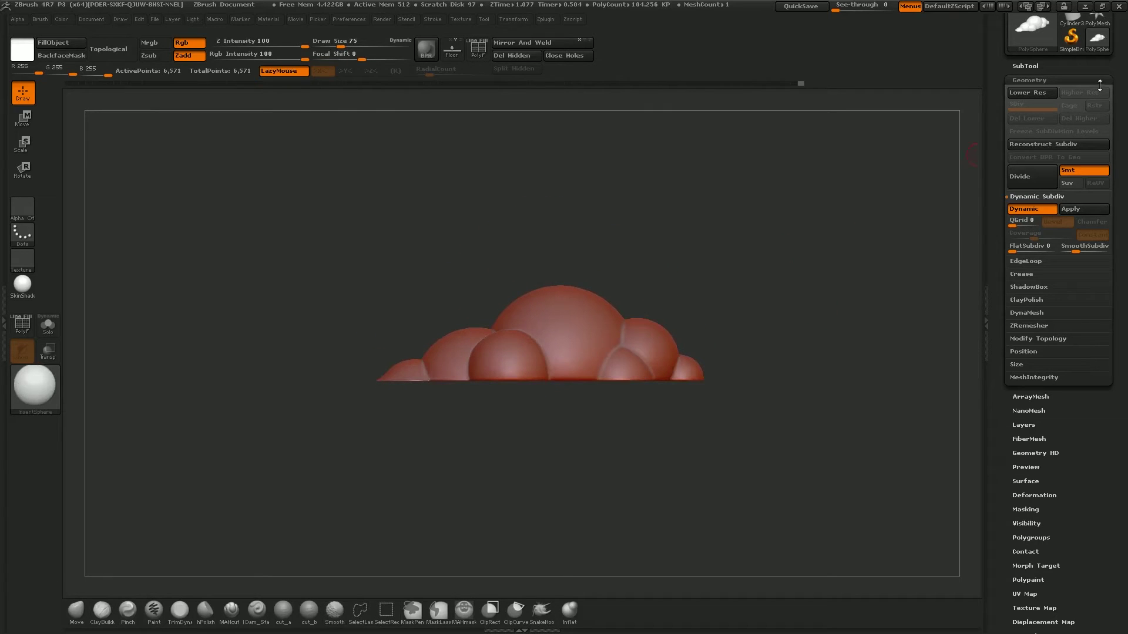
# Export the cloud as an OBJ file named LP_cloud into the maya projects folder Clouds.
pyautogui.moveTo(1120, 75); pyautogui.dragTo(1114, 209)
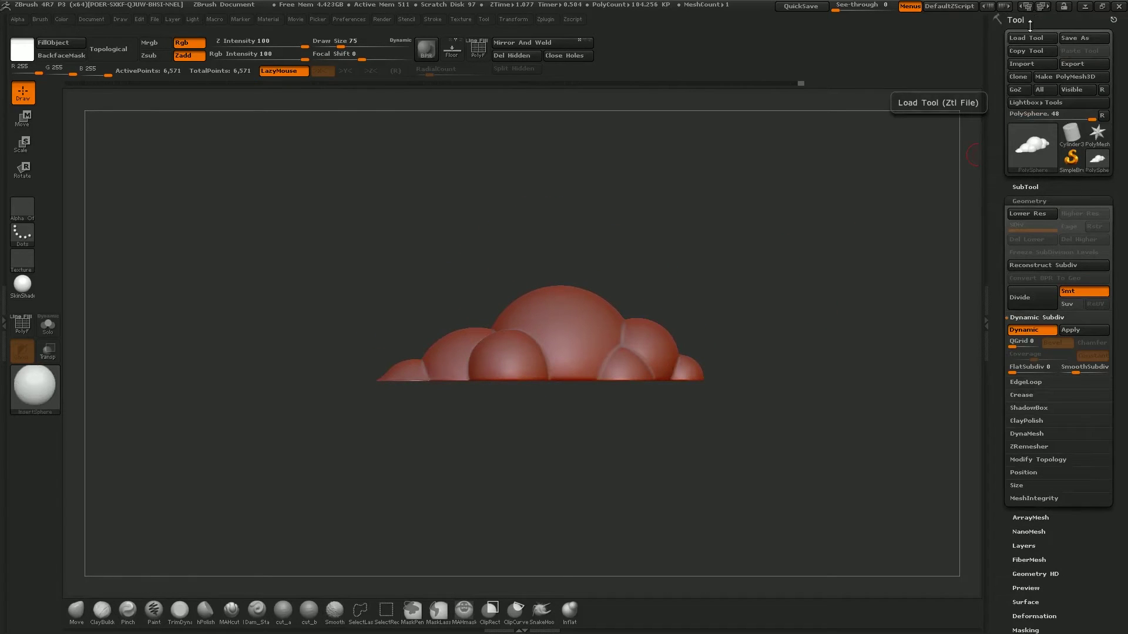
pyautogui.click(1024, 188)
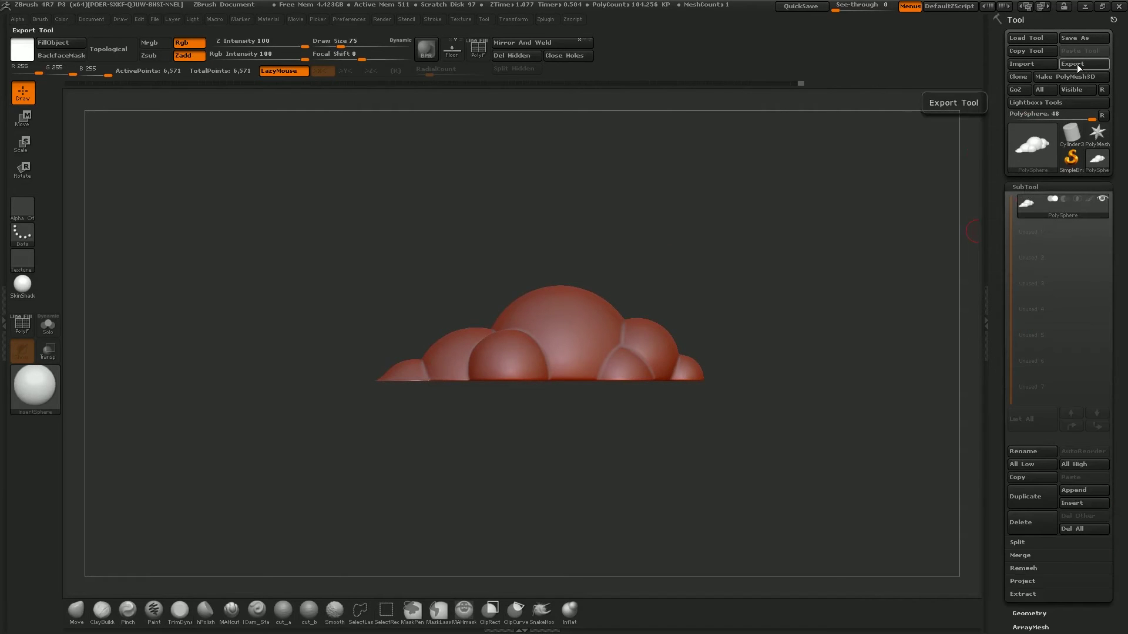
pyautogui.scroll(2, 83, 118)
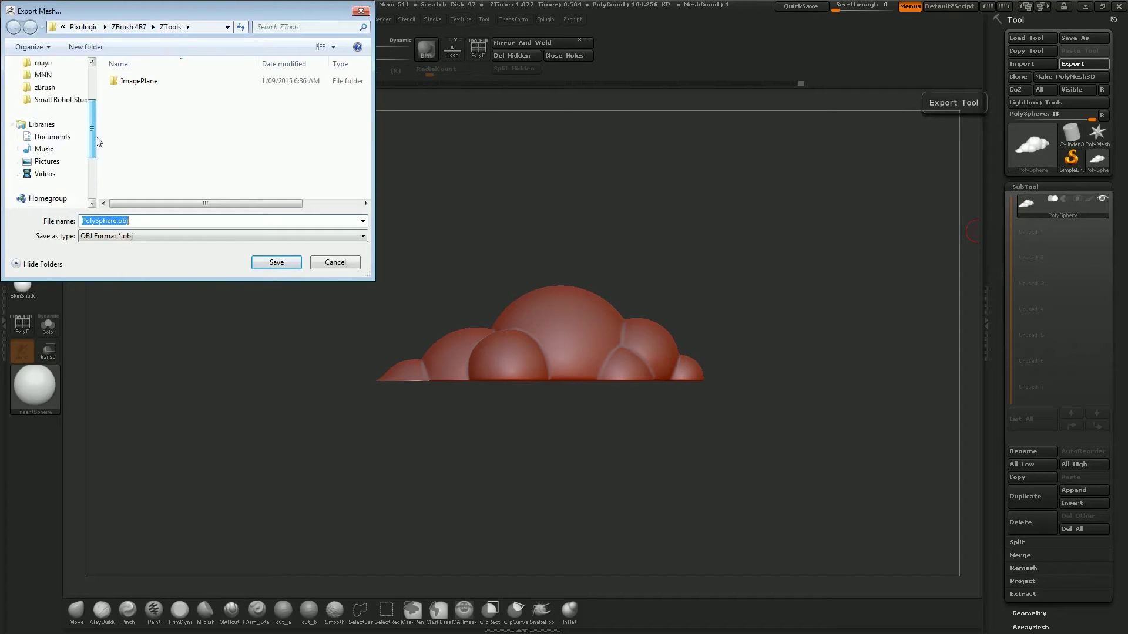
pyautogui.moveTo(97, 139); pyautogui.dragTo(96, 99)
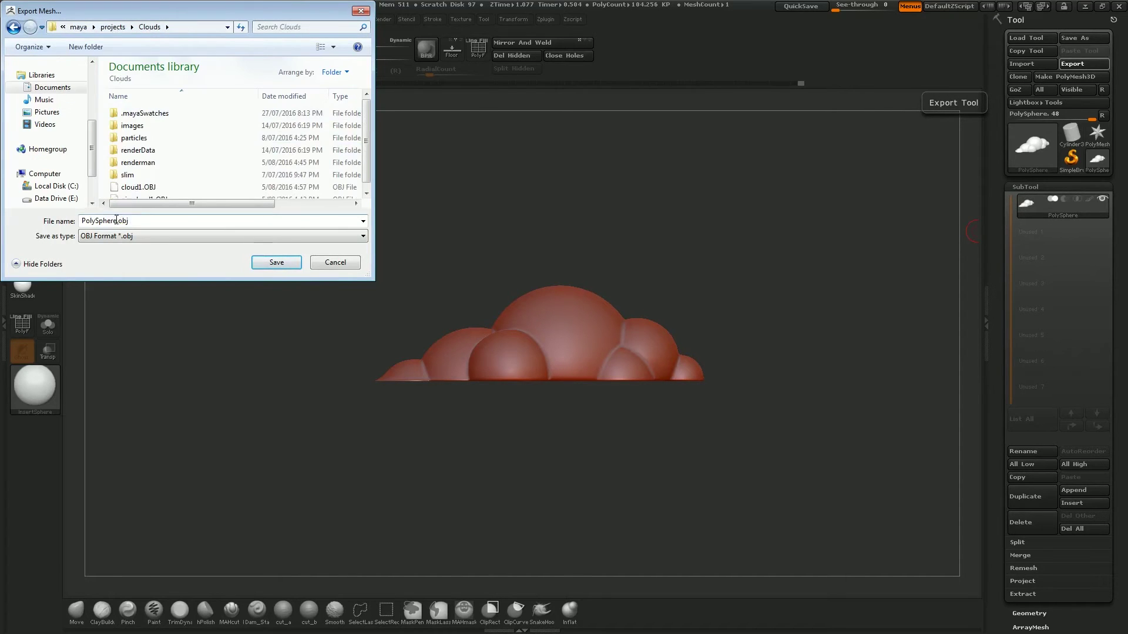
pyautogui.doubleClick(116, 221)
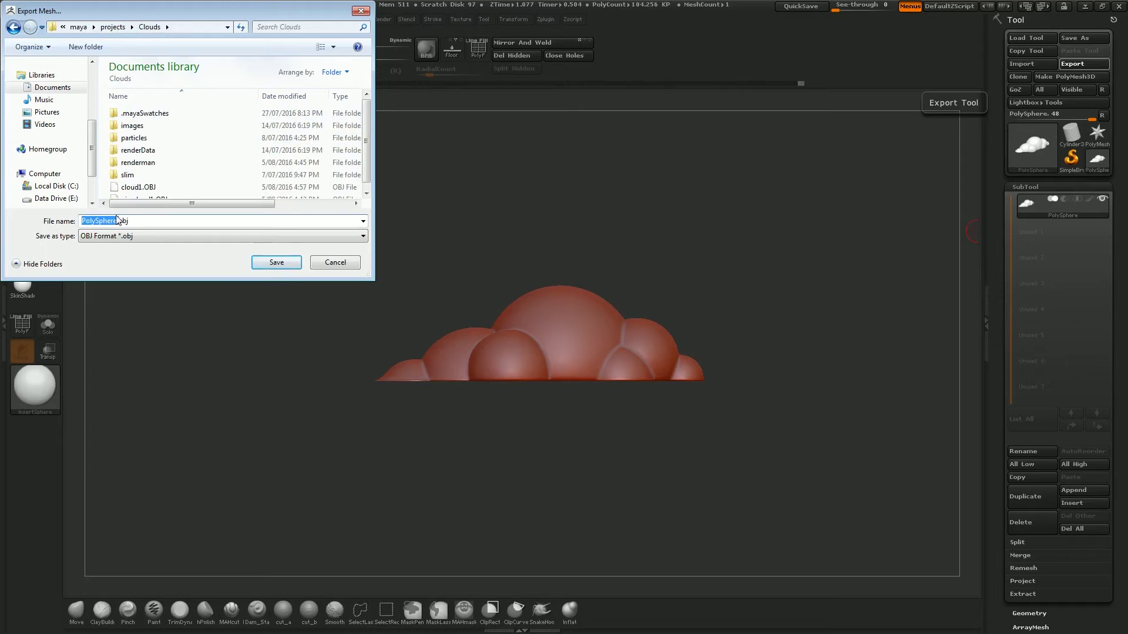
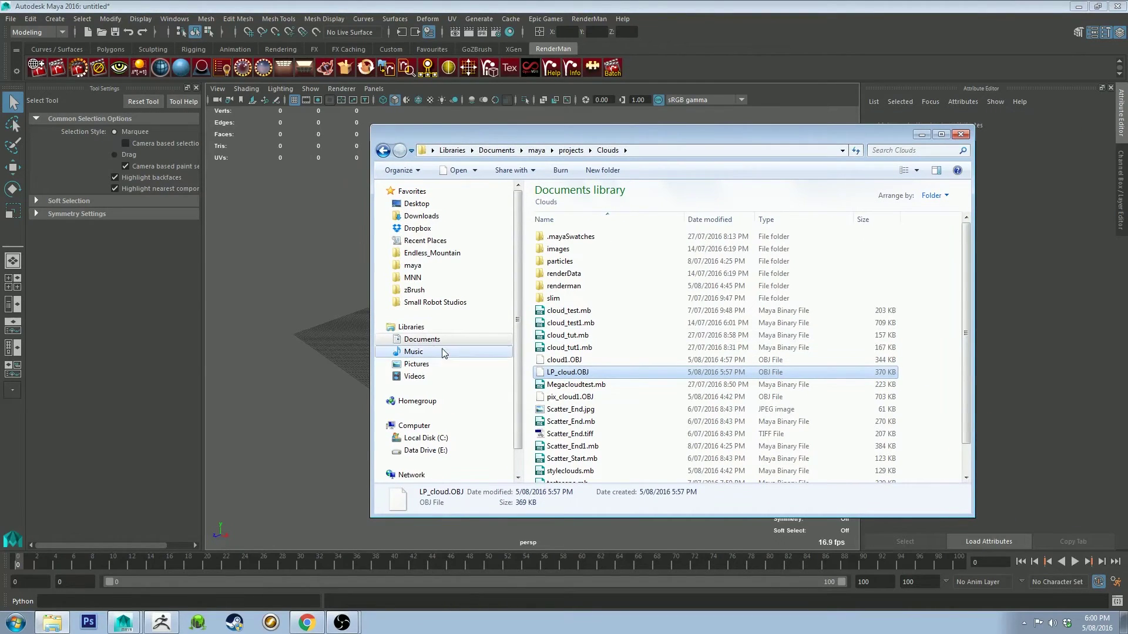
# Switch to Maya and import LP_cloud.OBJ from the Clouds project folder into the empty scene.
pyautogui.moveTo(442, 349); pyautogui.dragTo(337, 309)
pyautogui.moveTo(586, 175); pyautogui.dragTo(742, 130)
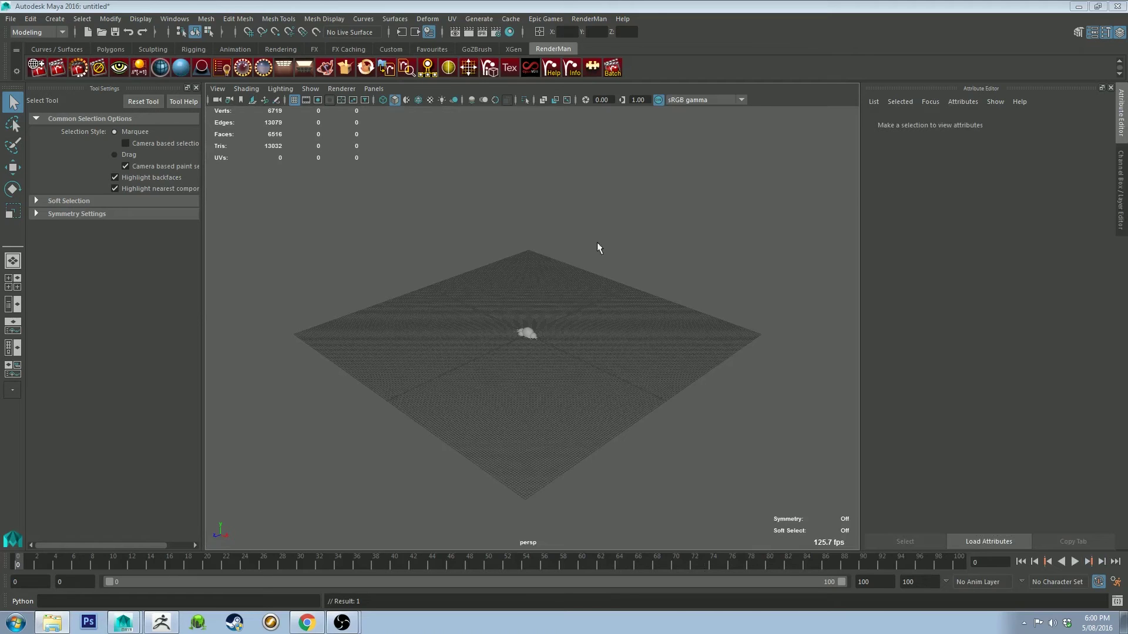
pyautogui.moveTo(530, 259)
pyautogui.keyDown('alt'); pyautogui.mouseDown()
pyautogui.moveTo(531, 271)
pyautogui.moveTo(545, 256)
pyautogui.mouseUp(); pyautogui.keyUp('alt')
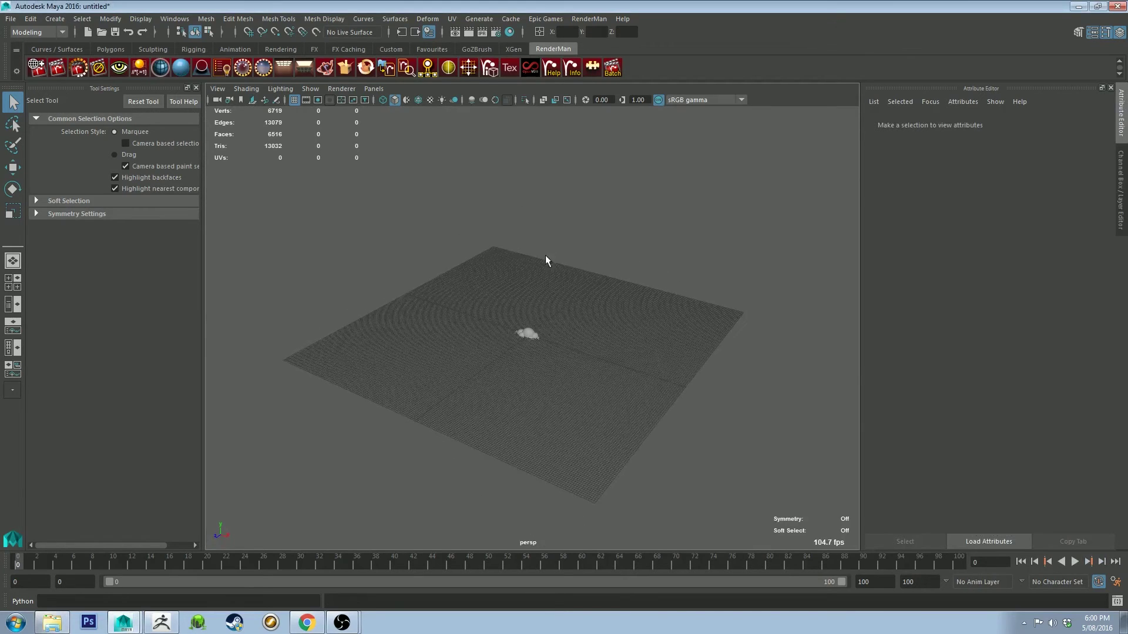
pyautogui.keyDown('alt'); pyautogui.moveTo(545, 256); pyautogui.dragTo(639, 366, button='right'); pyautogui.keyUp('alt')
pyautogui.keyDown('alt'); pyautogui.moveTo(639, 366); pyautogui.dragTo(629, 299); pyautogui.keyUp('alt')
pyautogui.keyDown('alt'); pyautogui.moveTo(629, 299); pyautogui.dragTo(688, 320, button='right'); pyautogui.keyUp('alt')
pyautogui.keyDown('alt'); pyautogui.moveTo(688, 320); pyautogui.dragTo(694, 309); pyautogui.keyUp('alt')
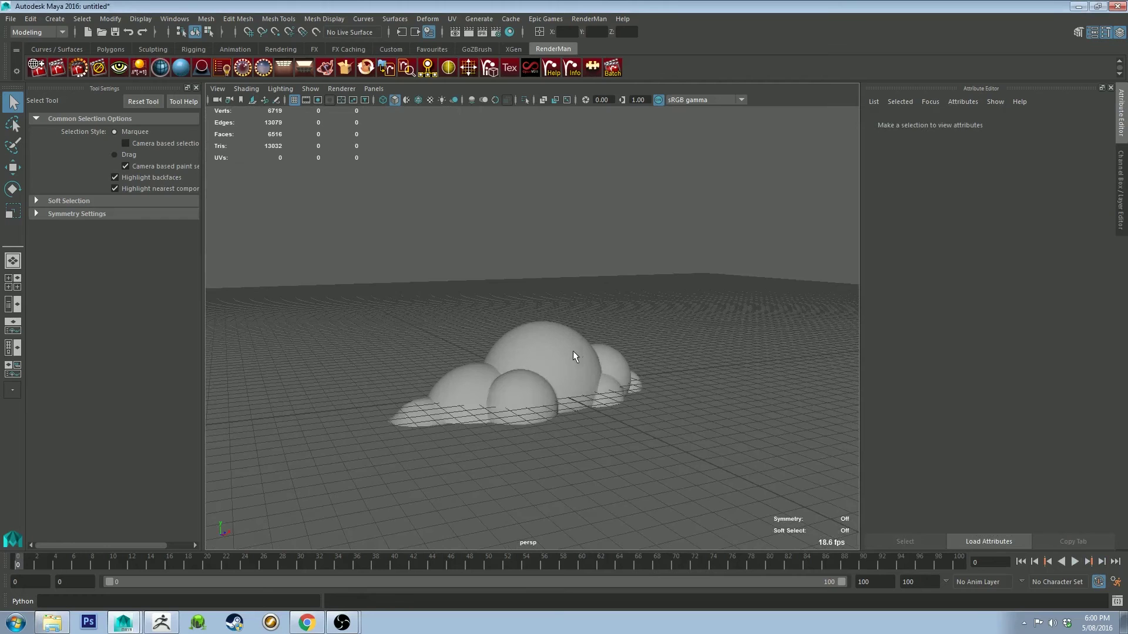
# Turn on the smooth mesh preview for the imported cloud and deselect it.
pyautogui.click(609, 352)
pyautogui.keyDown('alt'); pyautogui.moveTo(609, 352); pyautogui.dragTo(647, 276, button='middle'); pyautogui.keyUp('alt')
pyautogui.press('3')
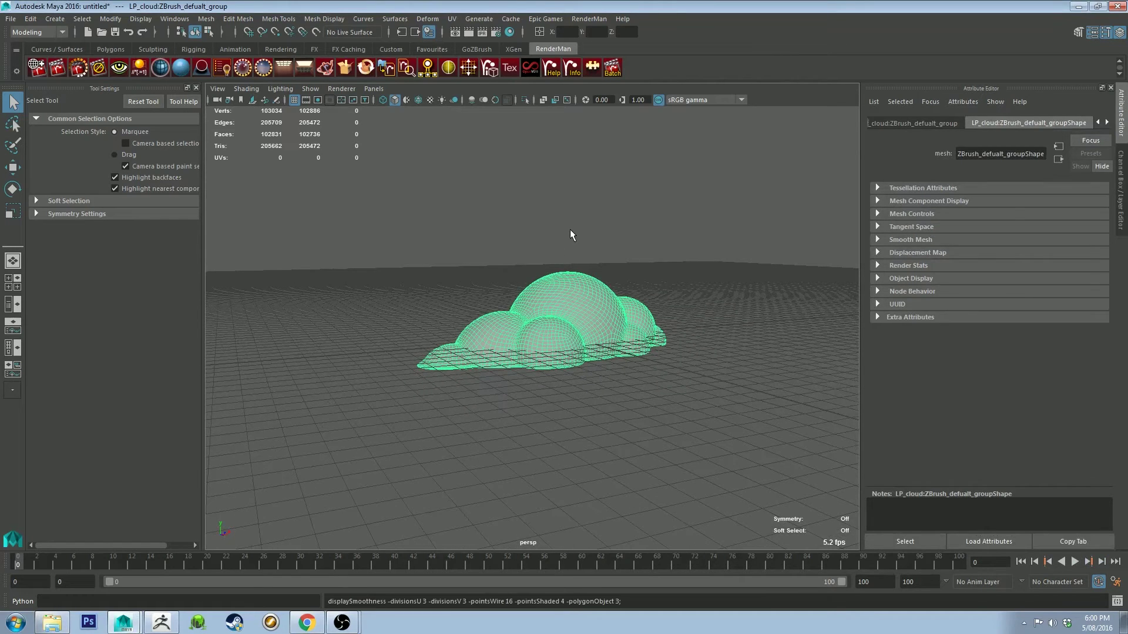
pyautogui.click(570, 230)
pyautogui.keyDown('alt'); pyautogui.moveTo(570, 229); pyautogui.dragTo(597, 327, button='right'); pyautogui.keyUp('alt')
pyautogui.keyDown('alt'); pyautogui.moveTo(597, 327); pyautogui.dragTo(735, 397); pyautogui.keyUp('alt')
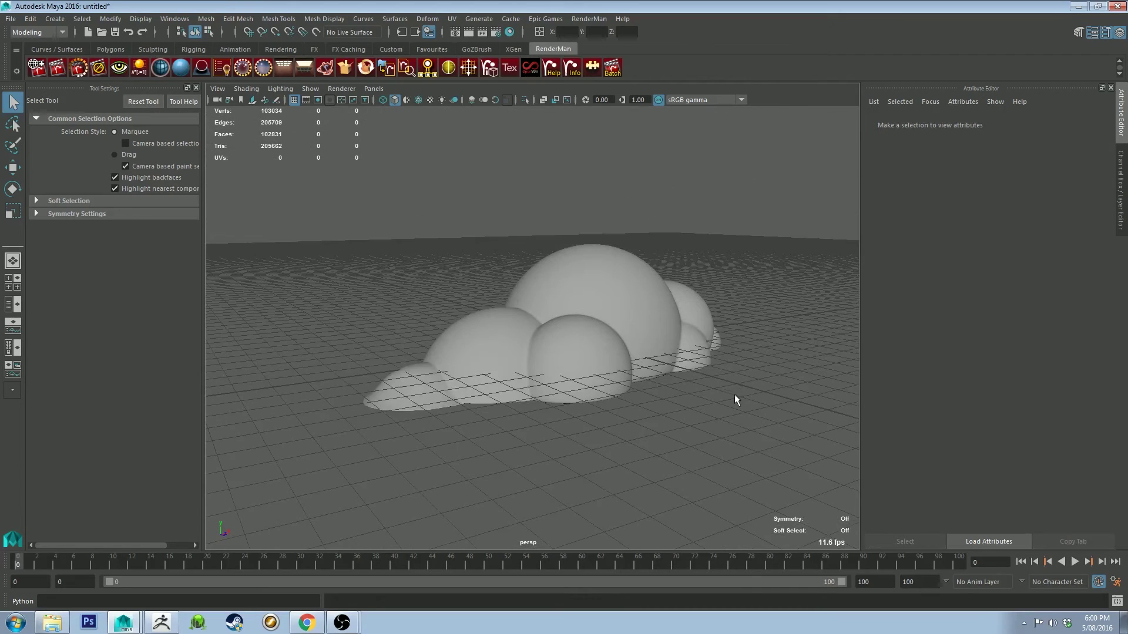
# Hide the grid in the perspective viewport.
pyautogui.click(290, 101)
pyautogui.keyDown('alt'); pyautogui.moveTo(392, 268); pyautogui.dragTo(392, 248); pyautogui.keyUp('alt')
pyautogui.keyDown('alt'); pyautogui.moveTo(392, 248); pyautogui.dragTo(387, 189, button='right'); pyautogui.keyUp('alt')
pyautogui.keyDown('alt'); pyautogui.moveTo(582, 417); pyautogui.dragTo(569, 377, button='right'); pyautogui.keyUp('alt')
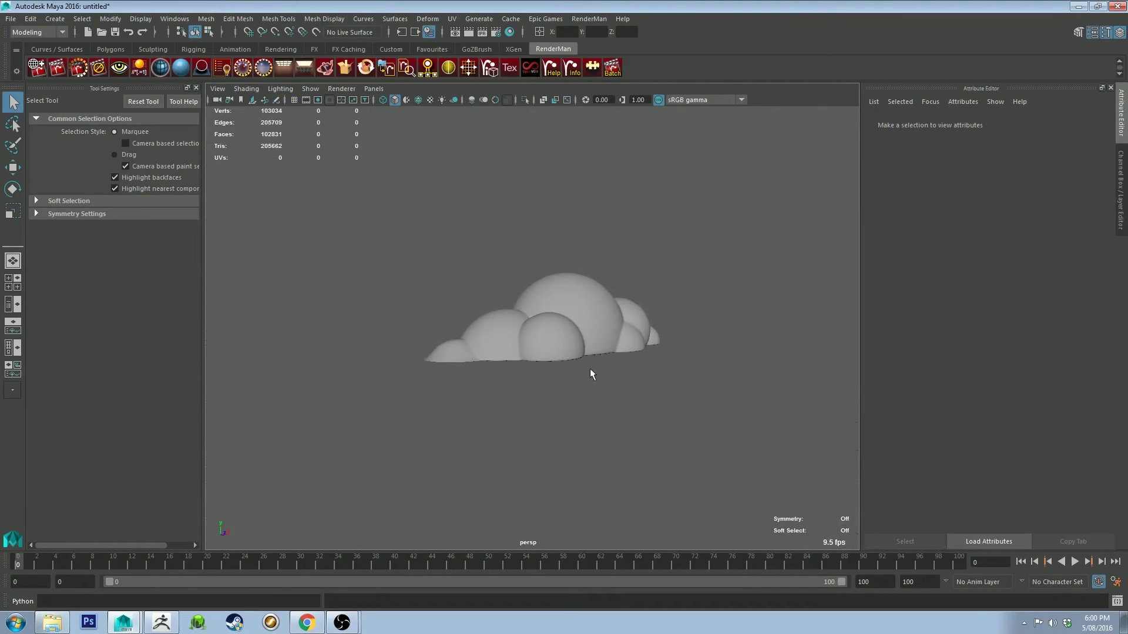
# Assign a new PxrDisney material to the cloud and change its base color to a warm off-white.
pyautogui.click(584, 320)
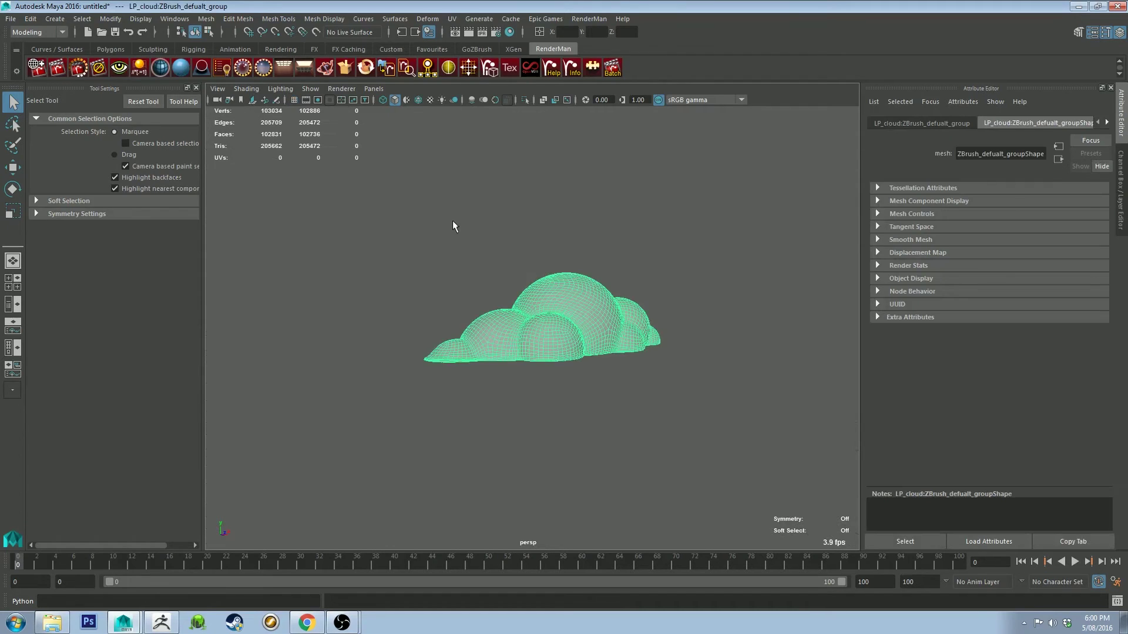
pyautogui.click(180, 68)
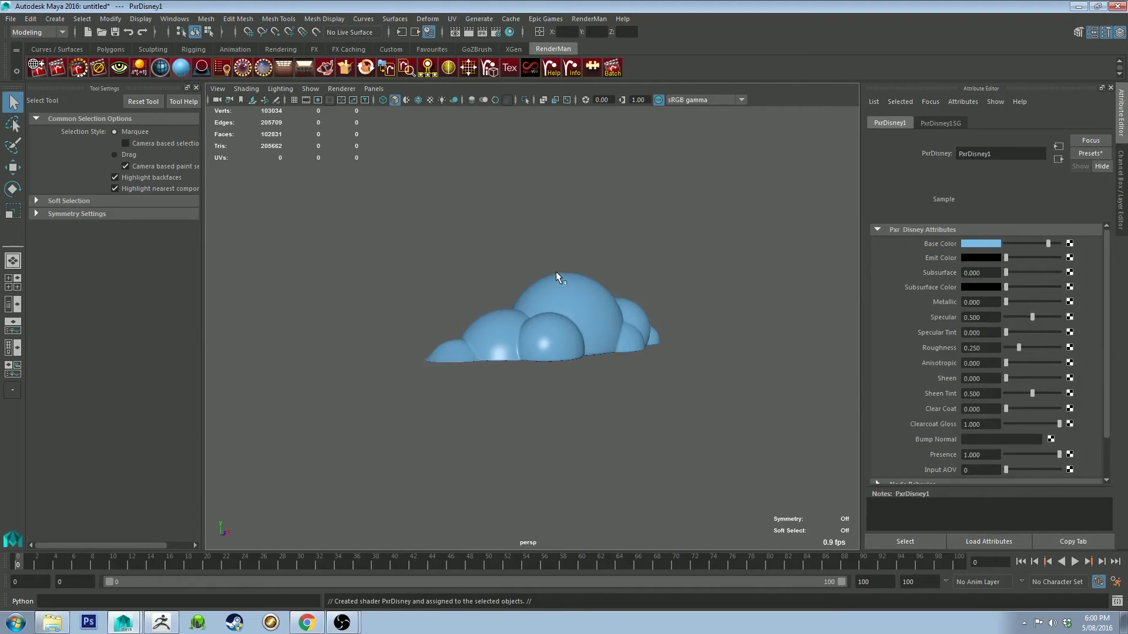
pyautogui.click(992, 244)
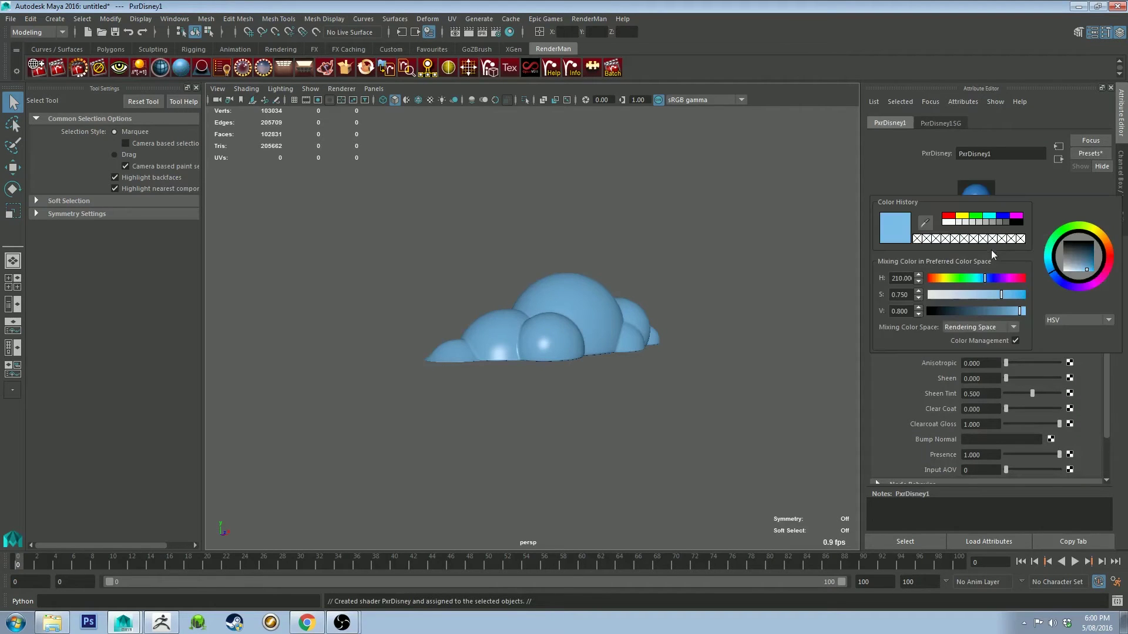
pyautogui.click(936, 297)
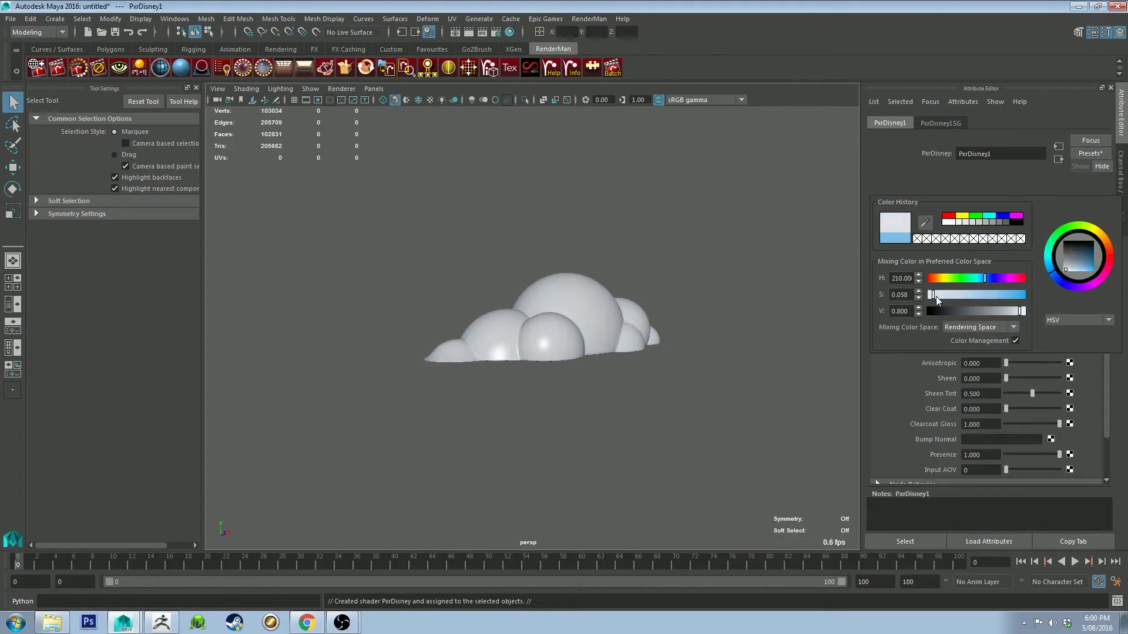
pyautogui.click(1089, 229)
pyautogui.click(1069, 270)
pyautogui.moveTo(1070, 270); pyautogui.dragTo(1066, 267)
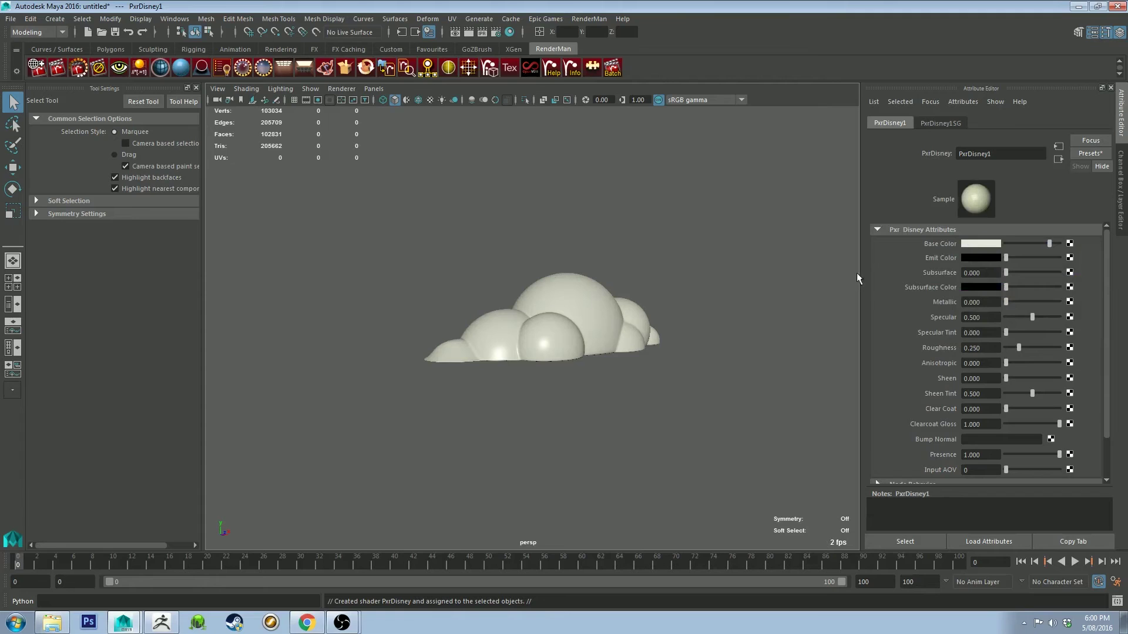
# Set the PxrDisney material's specular to 0.01 and raise its roughness to about 0.685.
pyautogui.moveTo(1028, 316); pyautogui.dragTo(1003, 318)
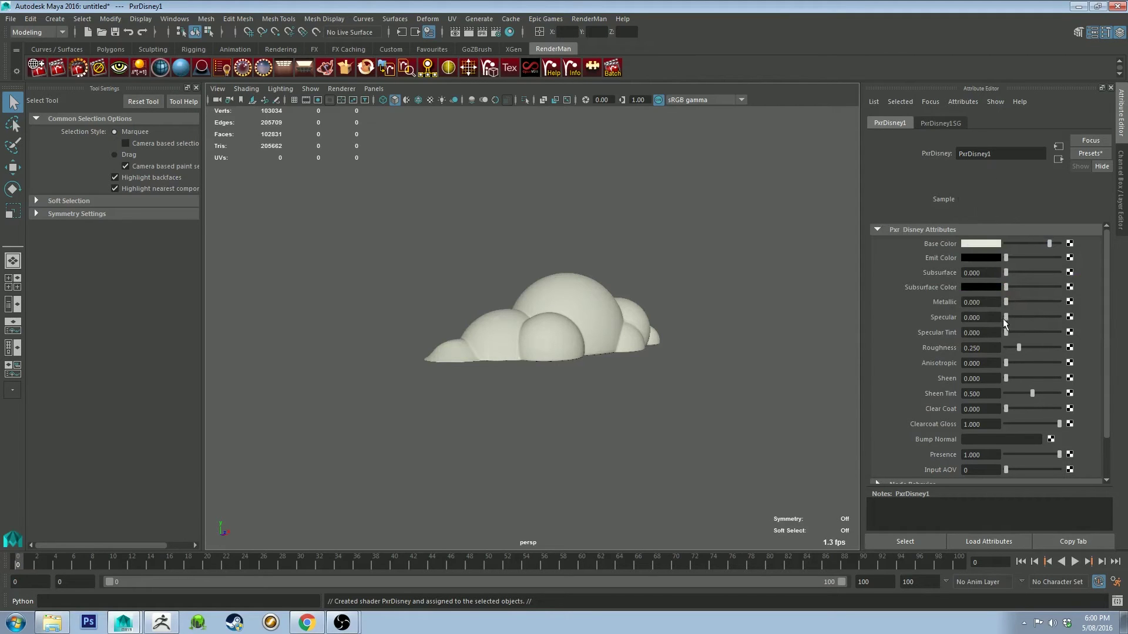
pyautogui.write('.0')
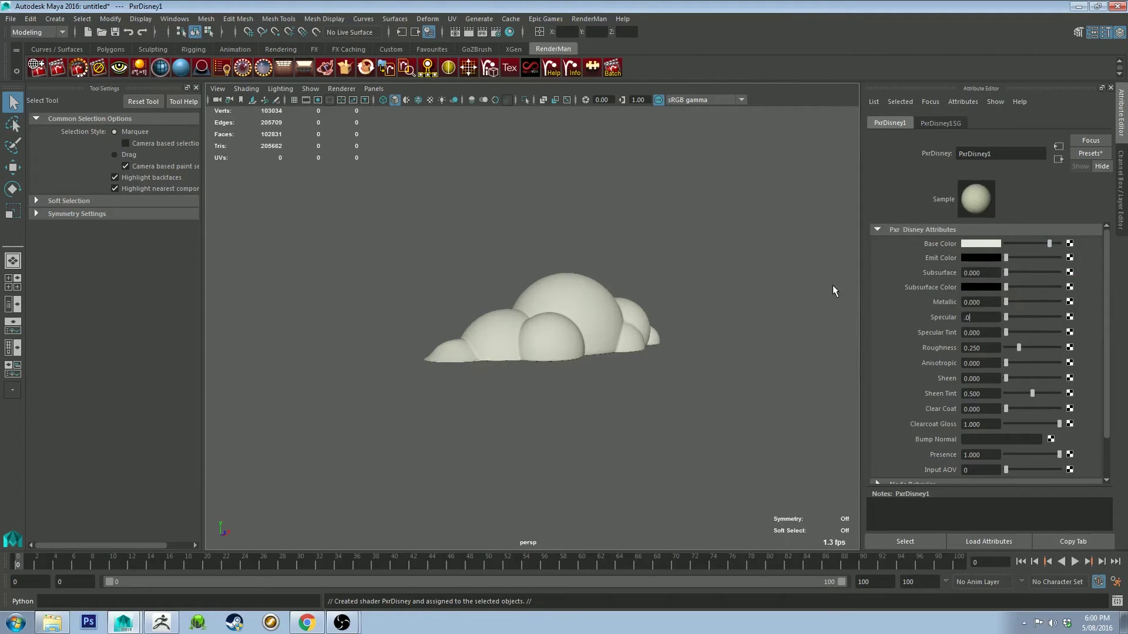
pyautogui.write('1')
pyautogui.press('Return')
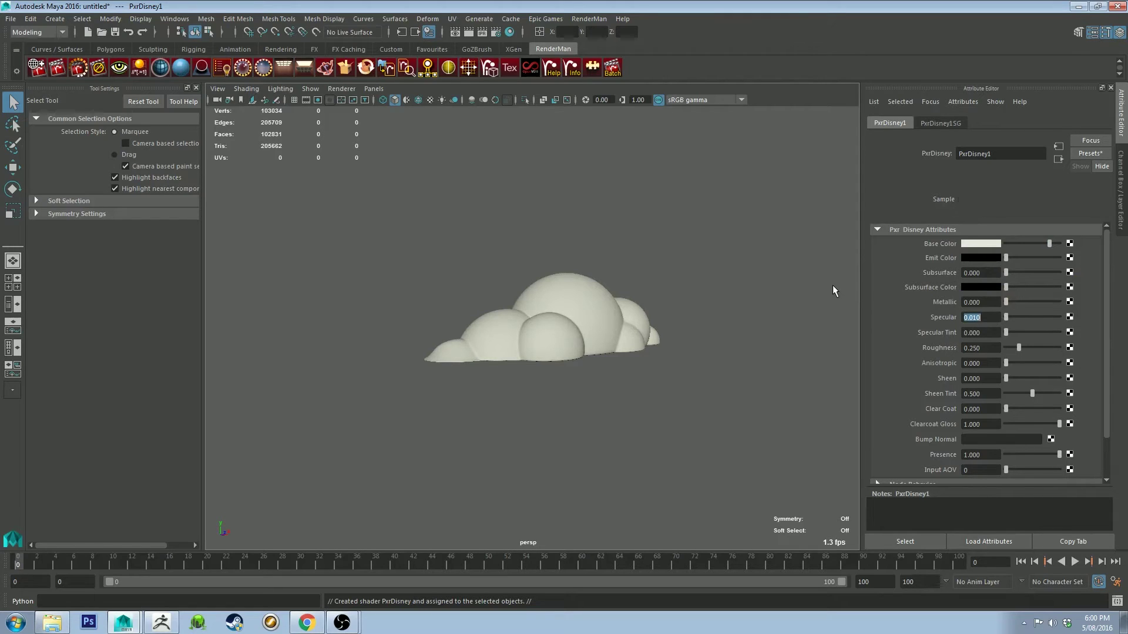
pyautogui.moveTo(1019, 347); pyautogui.dragTo(1038, 348)
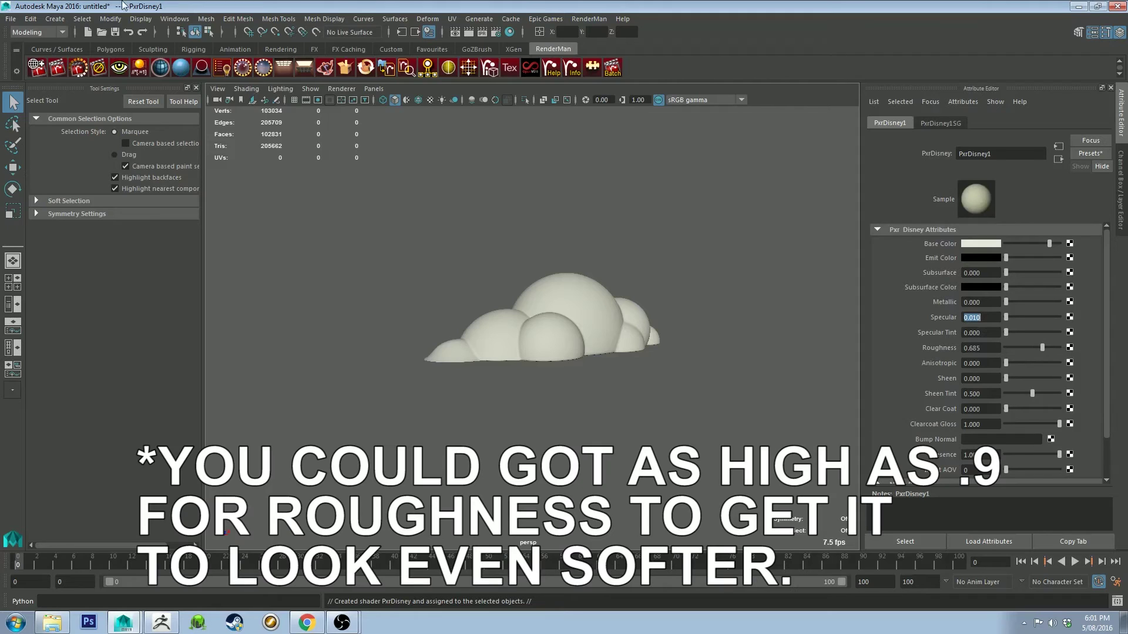
# Add a RenderMan environment daylight, set its direction method to heliodon and its hour to 1600.
pyautogui.click(262, 66)
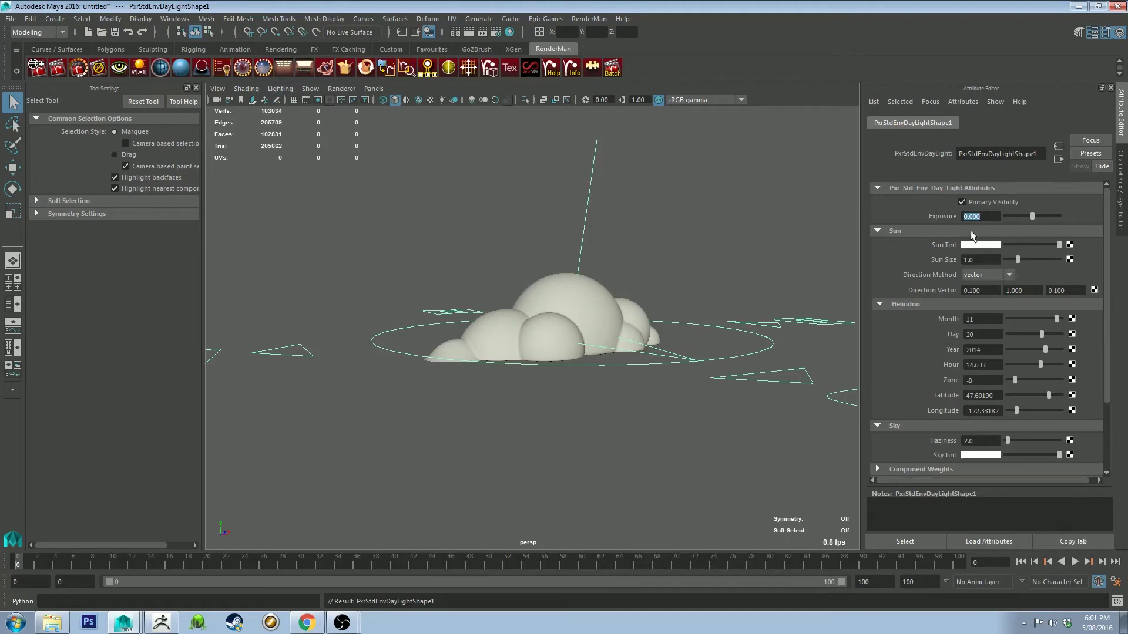
pyautogui.click(986, 276)
pyautogui.click(977, 296)
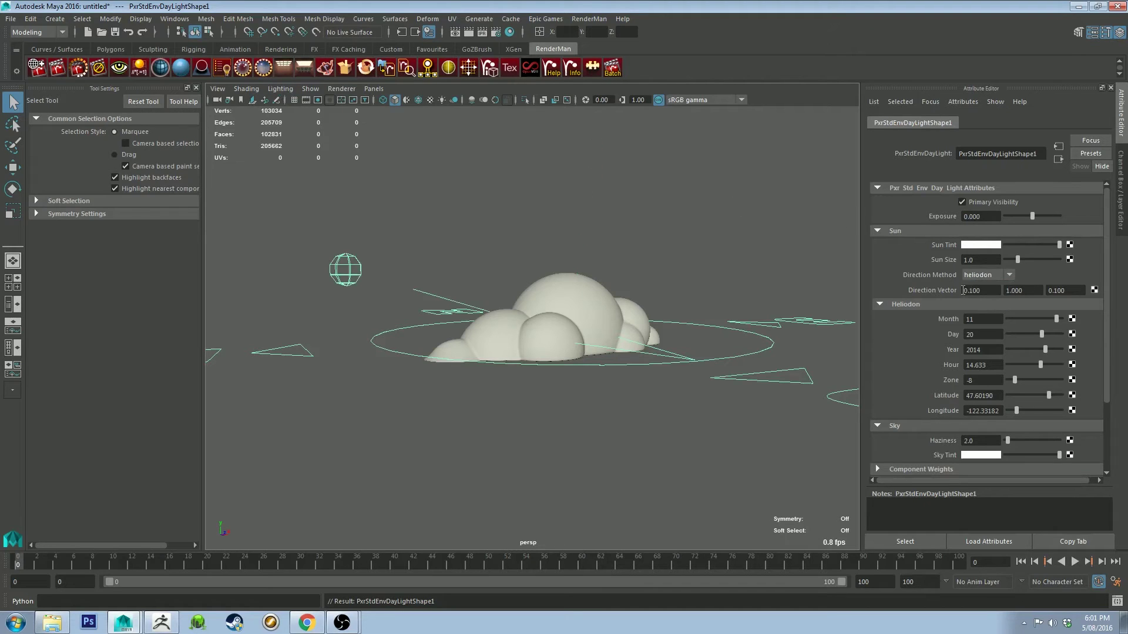
pyautogui.click(995, 366)
pyautogui.write('1600')
pyautogui.press('Return')
# Add a RenderMan area light and place it above the cloud's left side, rotated to shine down on it.
pyautogui.keyDown('alt'); pyautogui.moveTo(647, 302); pyautogui.dragTo(531, 197); pyautogui.keyUp('alt')
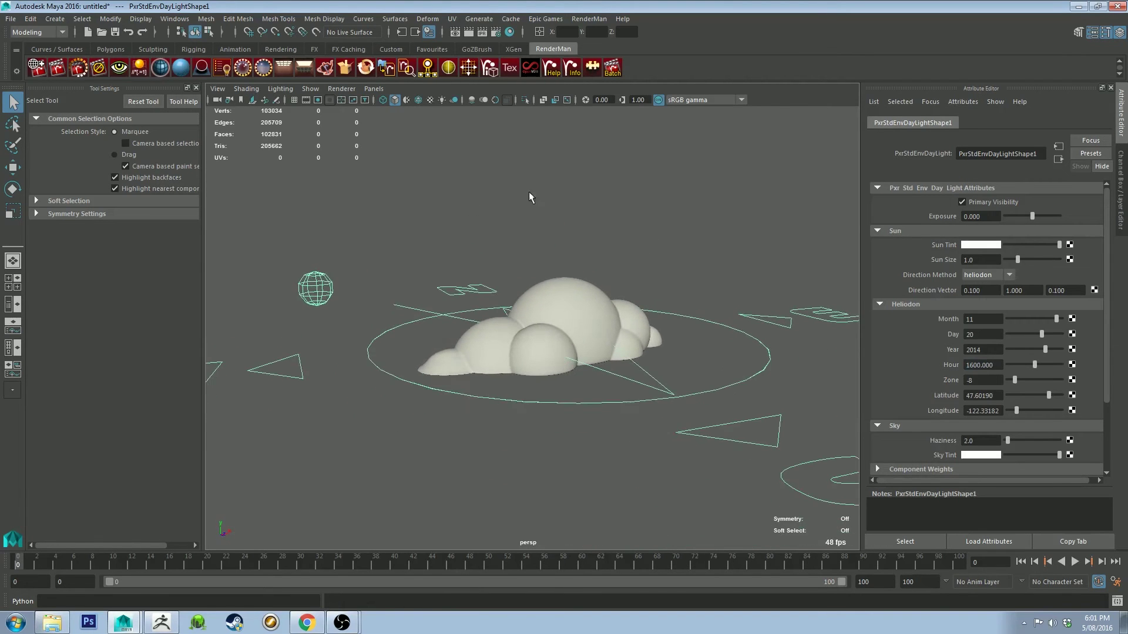
pyautogui.click(285, 67)
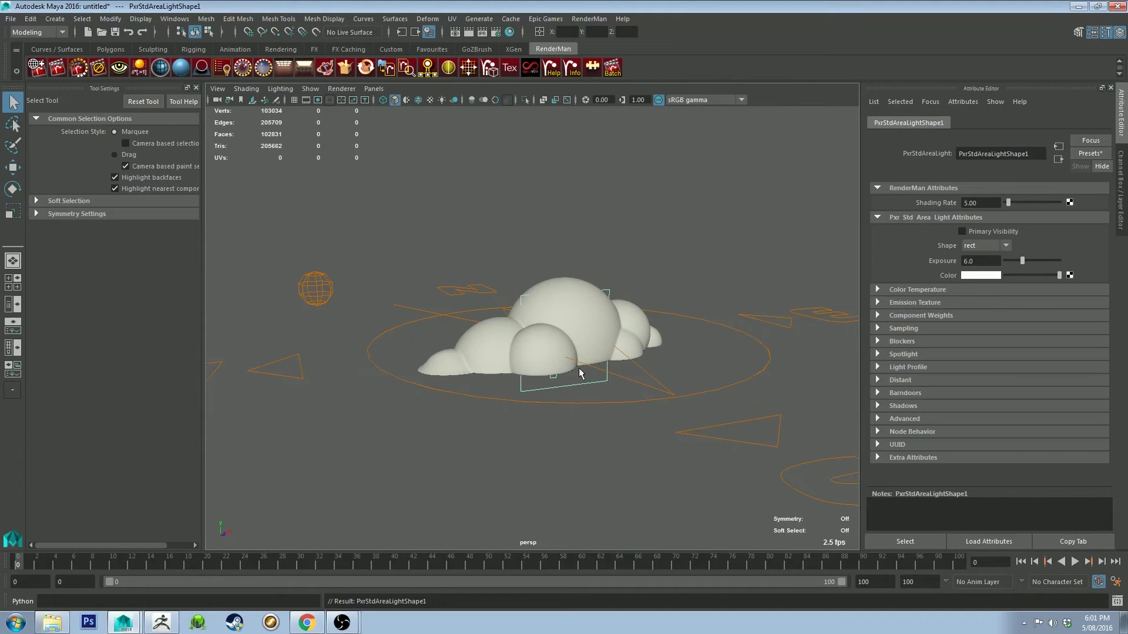
pyautogui.press('w')
pyautogui.moveTo(566, 311); pyautogui.dragTo(601, 338)
pyautogui.press('e')
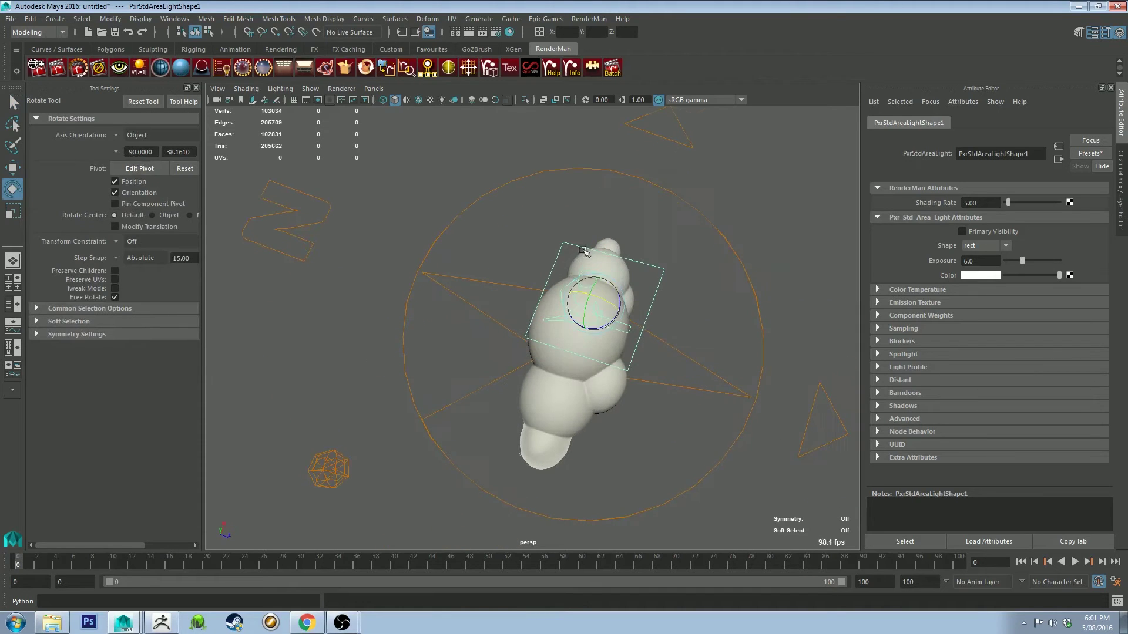
pyautogui.press('w')
pyautogui.moveTo(604, 276); pyautogui.dragTo(576, 347)
pyautogui.keyDown('alt'); pyautogui.moveTo(672, 420); pyautogui.dragTo(692, 285); pyautogui.keyUp('alt')
pyautogui.moveTo(555, 209); pyautogui.dragTo(476, 166)
pyautogui.keyDown('alt'); pyautogui.moveTo(596, 191); pyautogui.dragTo(450, 183); pyautogui.keyUp('alt')
pyautogui.press('e')
pyautogui.keyDown('alt'); pyautogui.moveTo(582, 233); pyautogui.dragTo(607, 229); pyautogui.keyUp('alt')
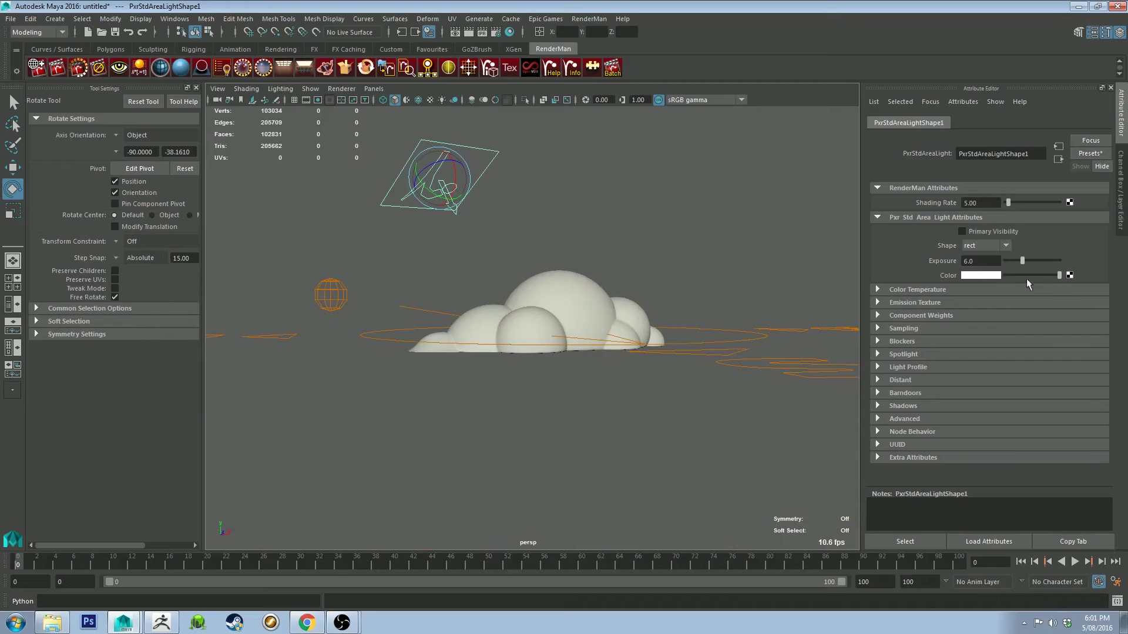
# Tint the area light's color a pale yellow.
pyautogui.click(992, 275)
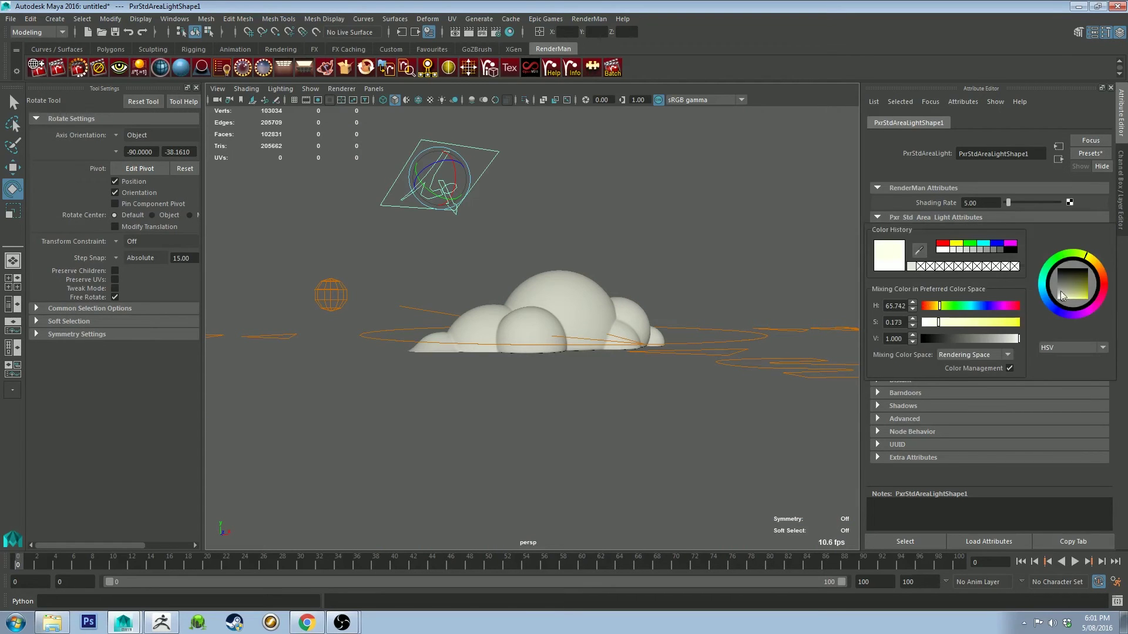
pyautogui.moveTo(1062, 296); pyautogui.dragTo(1061, 296)
# Turn on the 960 x 540 resolution gate, frame the cloud inside it and run a test render.
pyautogui.keyDown('alt'); pyautogui.moveTo(631, 215); pyautogui.dragTo(640, 212); pyautogui.keyUp('alt')
pyautogui.keyDown('alt'); pyautogui.moveTo(685, 311); pyautogui.dragTo(678, 298, button='middle'); pyautogui.keyUp('alt')
pyautogui.keyDown('alt'); pyautogui.moveTo(678, 297); pyautogui.dragTo(643, 226, button='right'); pyautogui.keyUp('alt')
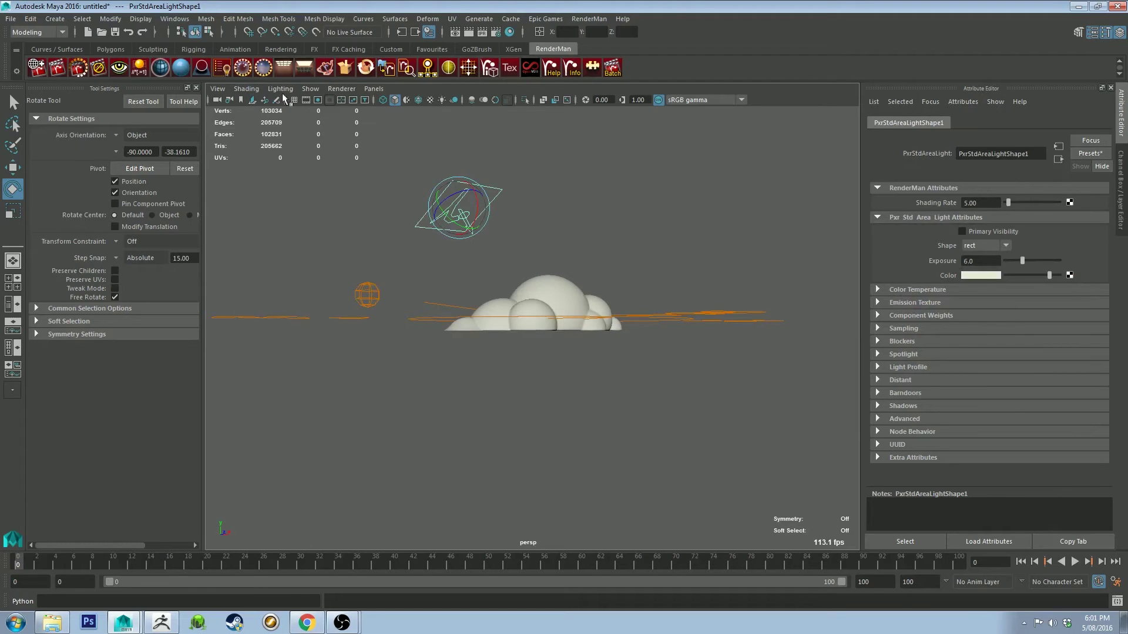
pyautogui.click(316, 101)
pyautogui.keyDown('alt'); pyautogui.moveTo(515, 220); pyautogui.dragTo(520, 242, button='middle'); pyautogui.keyUp('alt')
pyautogui.keyDown('alt'); pyautogui.moveTo(521, 242); pyautogui.dragTo(562, 295, button='right'); pyautogui.keyUp('alt')
pyautogui.keyDown('alt'); pyautogui.moveTo(568, 277); pyautogui.dragTo(565, 278, button='middle'); pyautogui.keyUp('alt')
pyautogui.keyDown('alt'); pyautogui.moveTo(540, 269); pyautogui.dragTo(557, 307, button='right'); pyautogui.keyUp('alt')
pyautogui.keyDown('alt'); pyautogui.moveTo(557, 306); pyautogui.dragTo(594, 253, button='middle'); pyautogui.keyUp('alt')
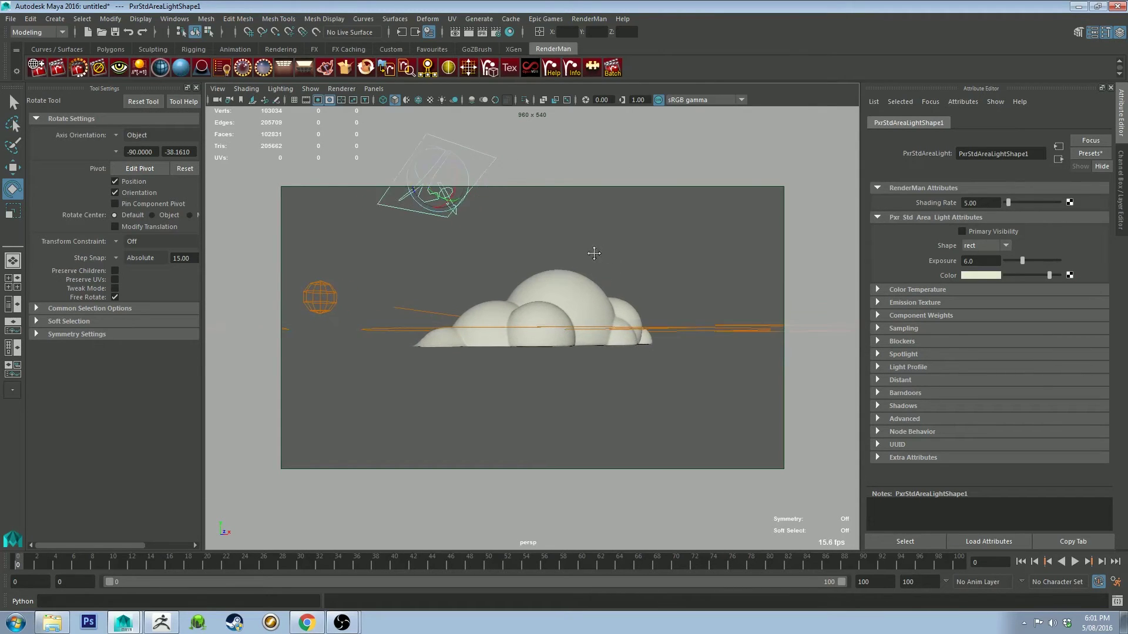
pyautogui.keyDown('alt'); pyautogui.moveTo(594, 254); pyautogui.dragTo(615, 281, button='right'); pyautogui.keyUp('alt')
pyautogui.keyDown('alt'); pyautogui.moveTo(605, 238); pyautogui.dragTo(597, 211, button='right'); pyautogui.keyUp('alt')
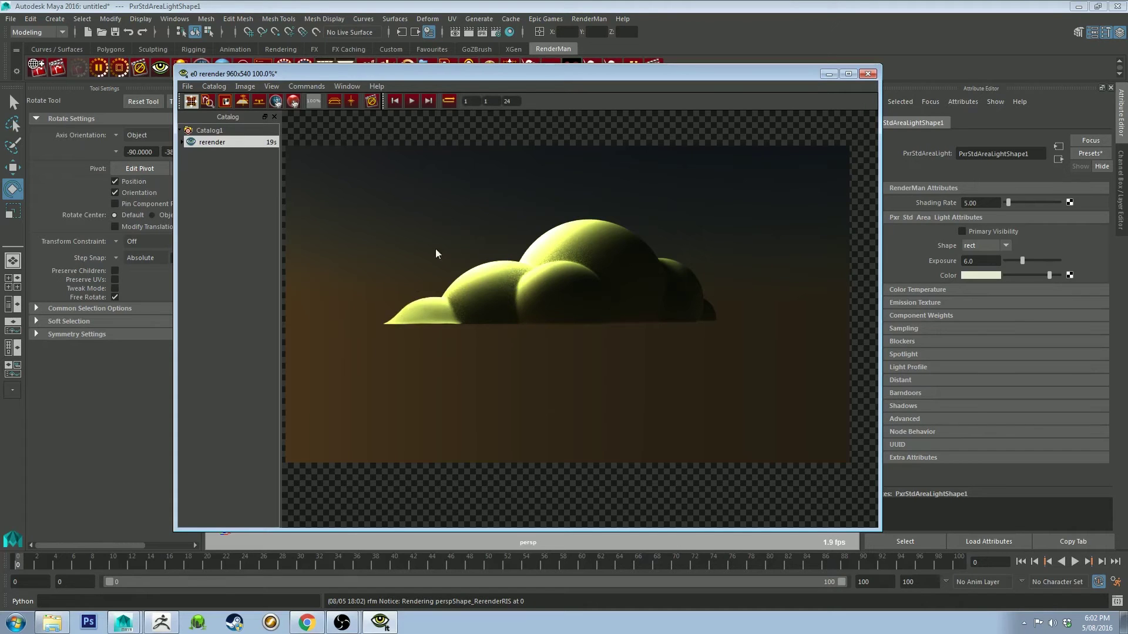
pyautogui.click(830, 74)
# Lower the daylight's heliodon hour to about 863.
pyautogui.click(351, 314)
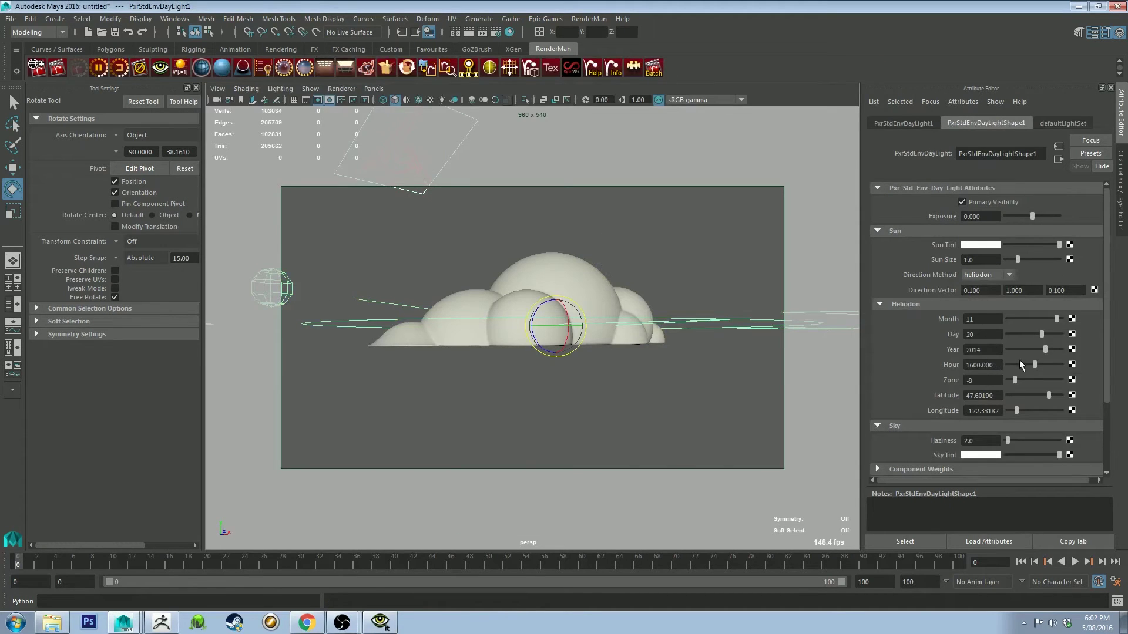
pyautogui.moveTo(1034, 367); pyautogui.dragTo(1023, 368)
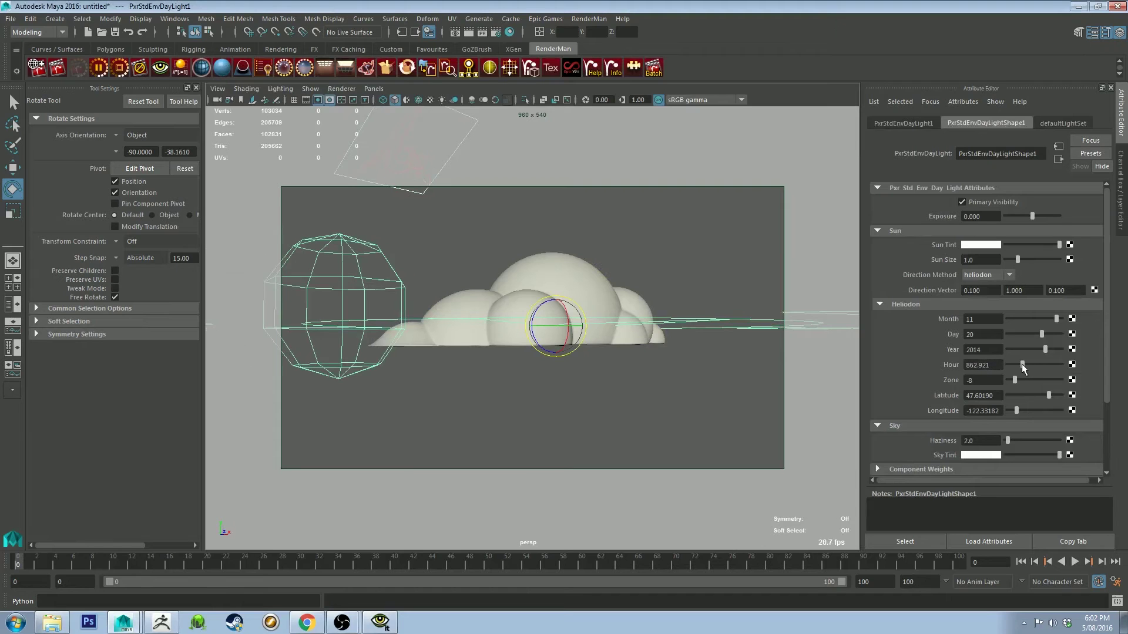
pyautogui.keyDown('alt'); pyautogui.moveTo(501, 215); pyautogui.dragTo(512, 242); pyautogui.keyUp('alt')
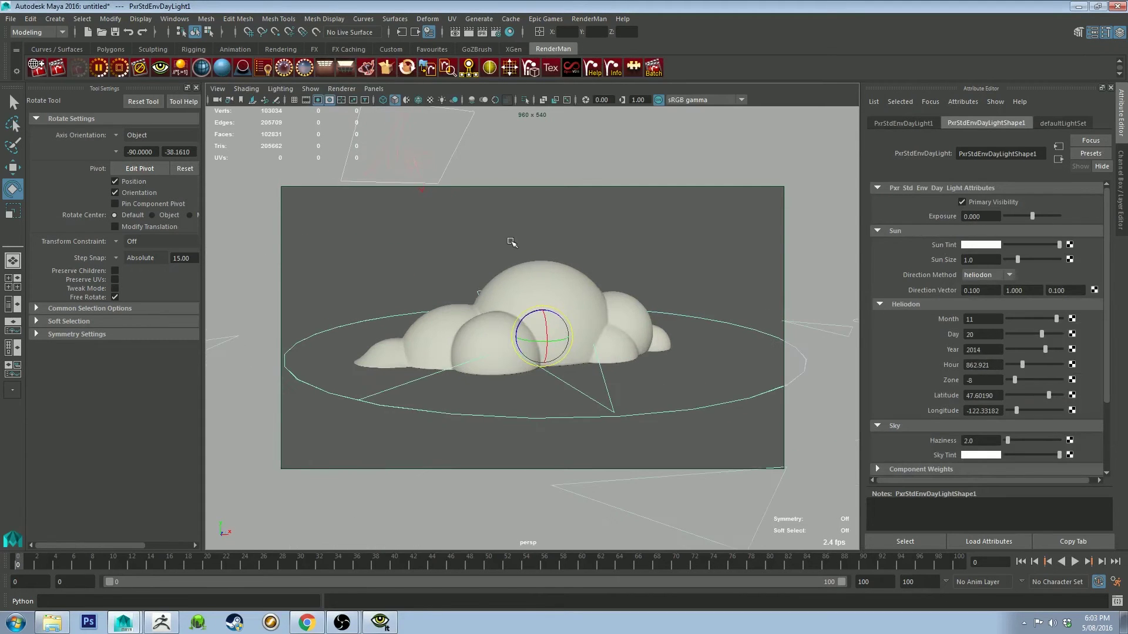
pyautogui.keyDown('alt'); pyautogui.moveTo(442, 242); pyautogui.dragTo(511, 254); pyautogui.keyUp('alt')
# Replace the daylight with a RenderMan environment map light and set its procedural color to light blue.
pyautogui.click(338, 255)
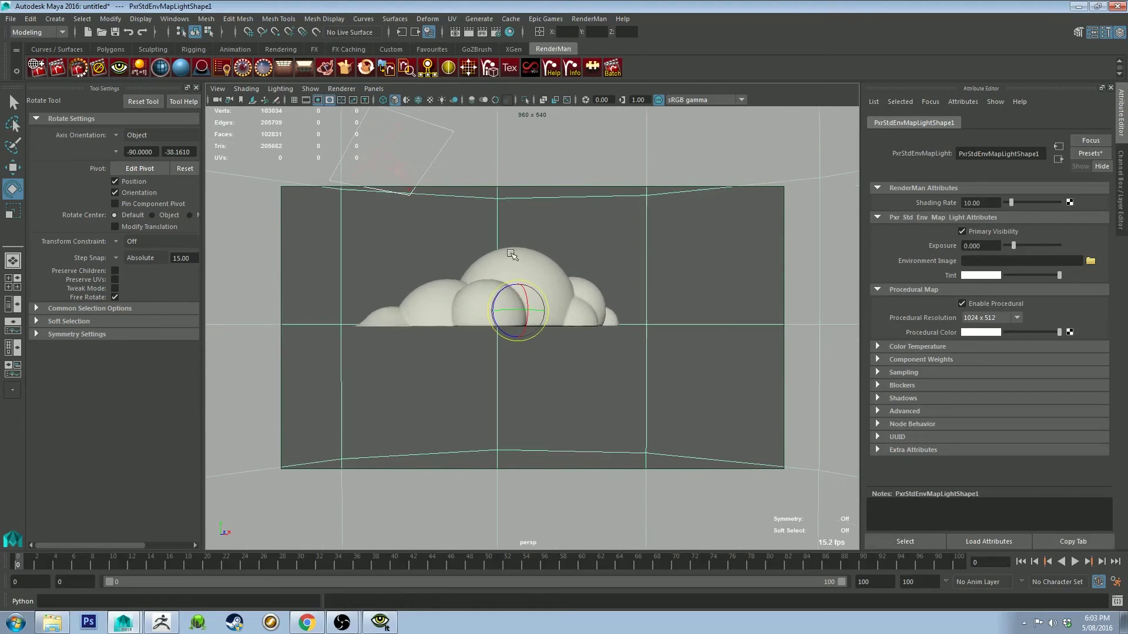
pyautogui.click(978, 333)
pyautogui.click(1037, 363)
pyautogui.moveTo(1057, 341); pyautogui.dragTo(1059, 365)
# Re-render the cloud from a low angle to check the blue environment lighting.
pyautogui.keyDown('alt'); pyautogui.moveTo(624, 308); pyautogui.dragTo(646, 309); pyautogui.keyUp('alt')
pyautogui.keyDown('alt'); pyautogui.moveTo(645, 309); pyautogui.dragTo(629, 267, button='right'); pyautogui.keyUp('alt')
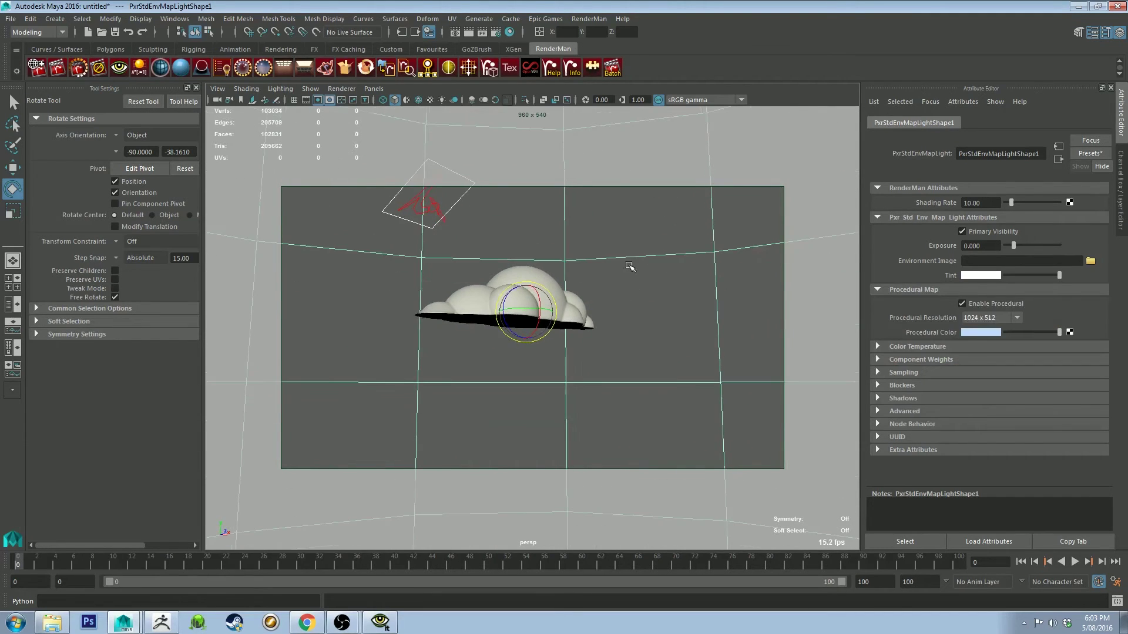
pyautogui.keyDown('alt'); pyautogui.moveTo(629, 294); pyautogui.dragTo(655, 277); pyautogui.keyUp('alt')
pyautogui.click(78, 68)
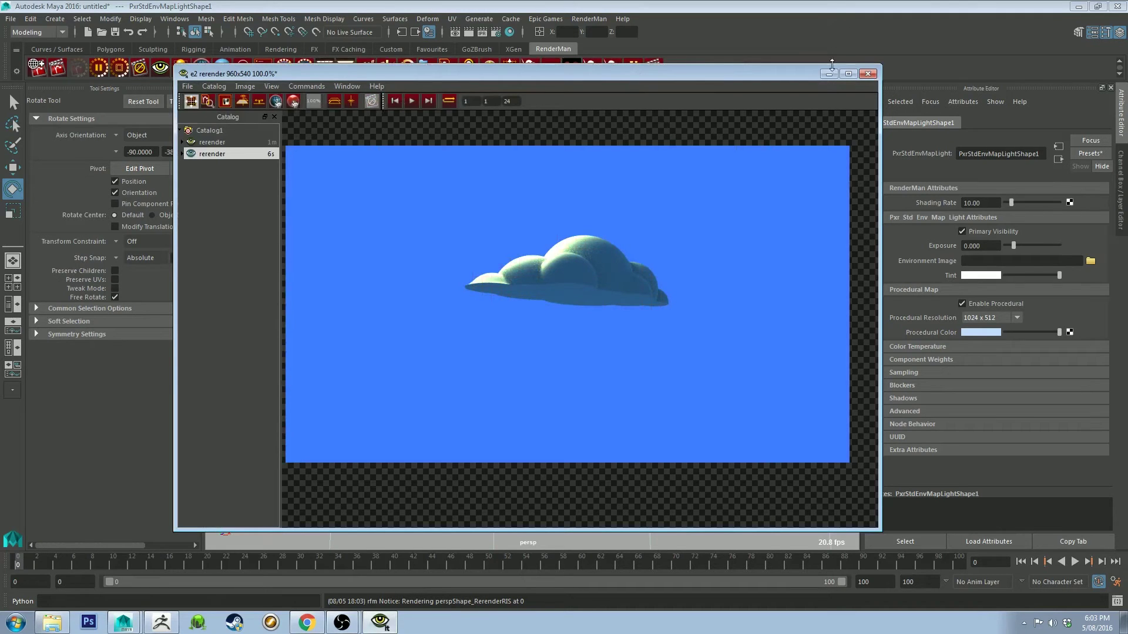
pyautogui.click(828, 74)
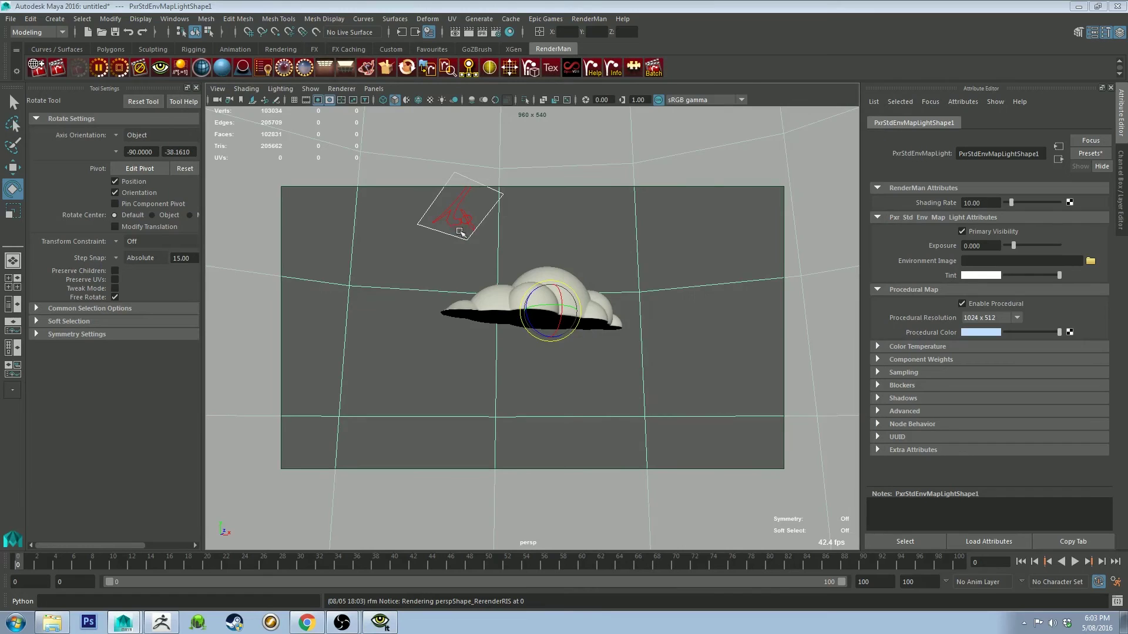
# Set the area light's exposure to 4, check the lighting in a re-render, and stop the render.
pyautogui.click(462, 211)
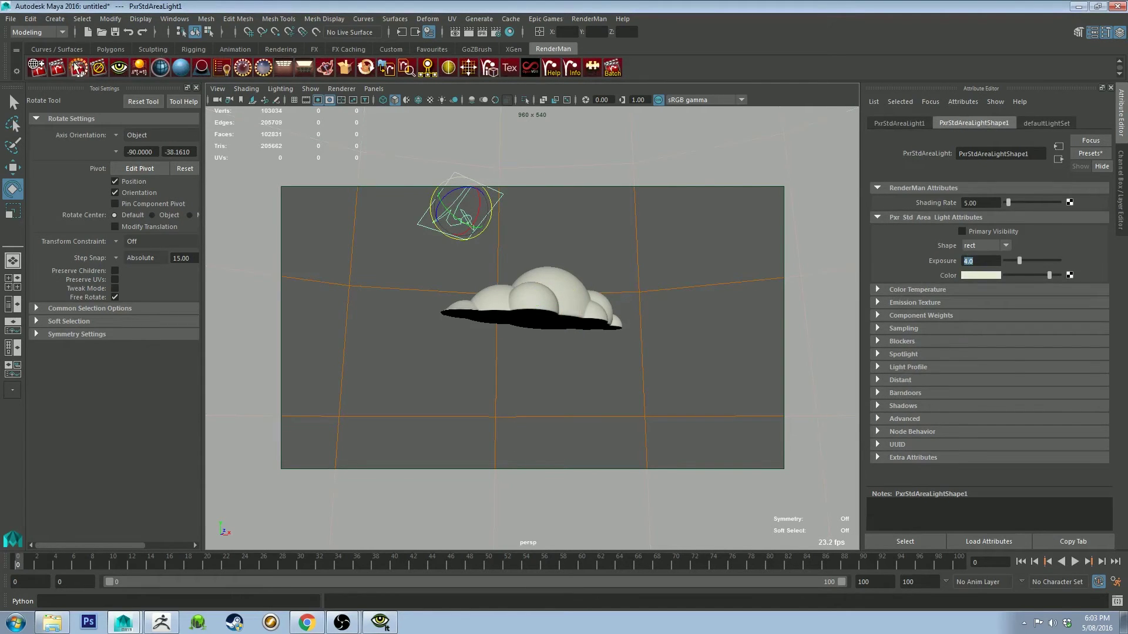
pyautogui.click(380, 622)
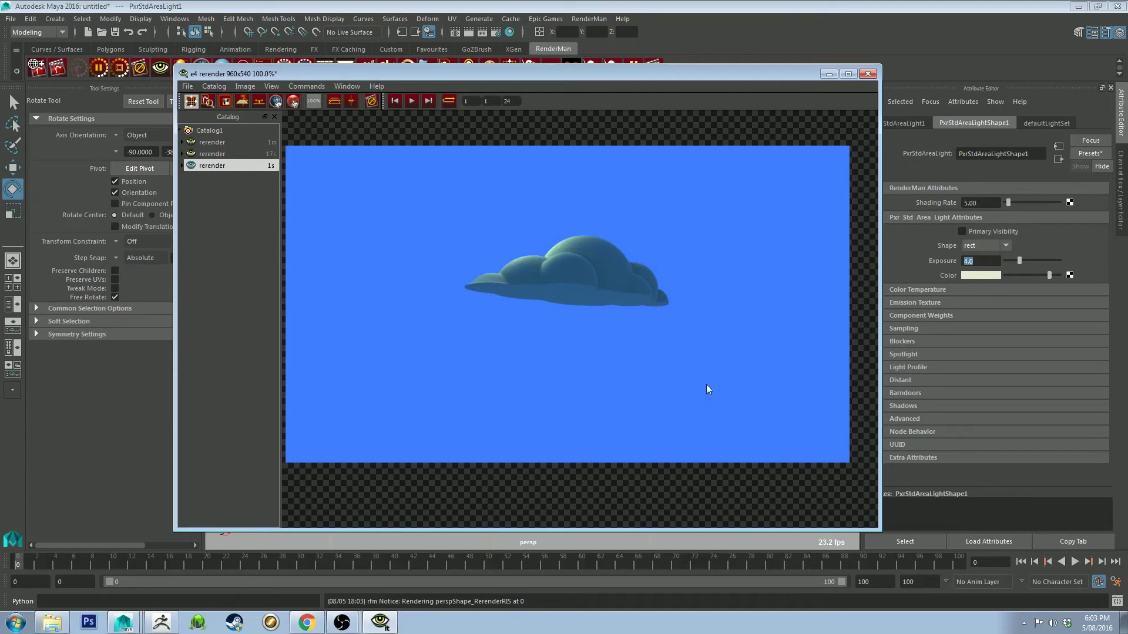
pyautogui.click(375, 101)
pyautogui.click(829, 74)
# Re-render the cloud from farther away, refining the region around it, and stop the render.
pyautogui.keyDown('alt'); pyautogui.moveTo(699, 361); pyautogui.dragTo(605, 285); pyautogui.keyUp('alt')
pyautogui.click(543, 325)
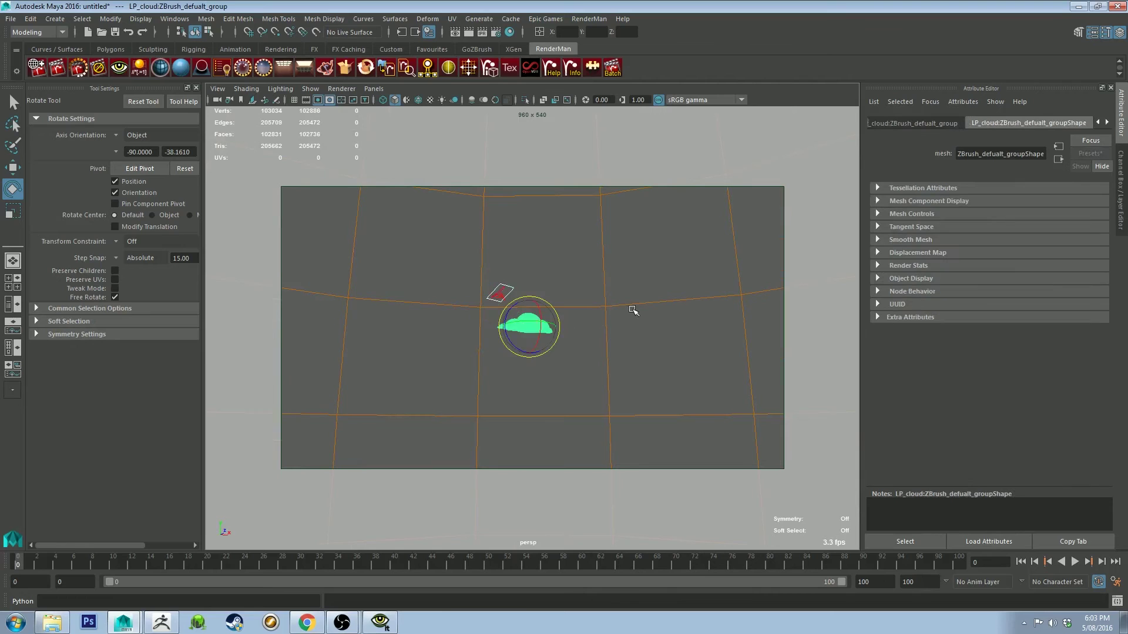
pyautogui.click(633, 328)
pyautogui.moveTo(634, 329)
pyautogui.keyDown('alt'); pyautogui.mouseDown()
pyautogui.moveTo(621, 323)
pyautogui.moveTo(618, 345)
pyautogui.mouseUp(); pyautogui.keyUp('alt')
pyautogui.keyDown('alt'); pyautogui.moveTo(619, 345); pyautogui.dragTo(608, 227, button='middle'); pyautogui.keyUp('alt')
pyautogui.moveTo(602, 275)
pyautogui.keyDown('alt'); pyautogui.mouseDown()
pyautogui.moveTo(611, 284)
pyautogui.moveTo(632, 262)
pyautogui.moveTo(611, 262)
pyautogui.mouseUp(); pyautogui.keyUp('alt')
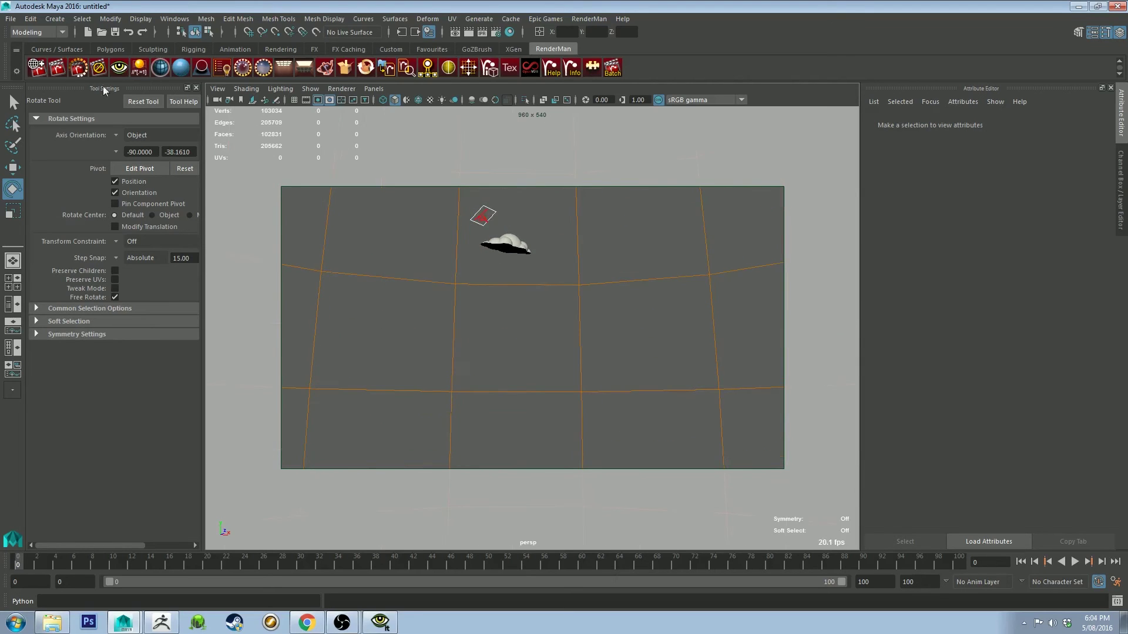
pyautogui.click(380, 623)
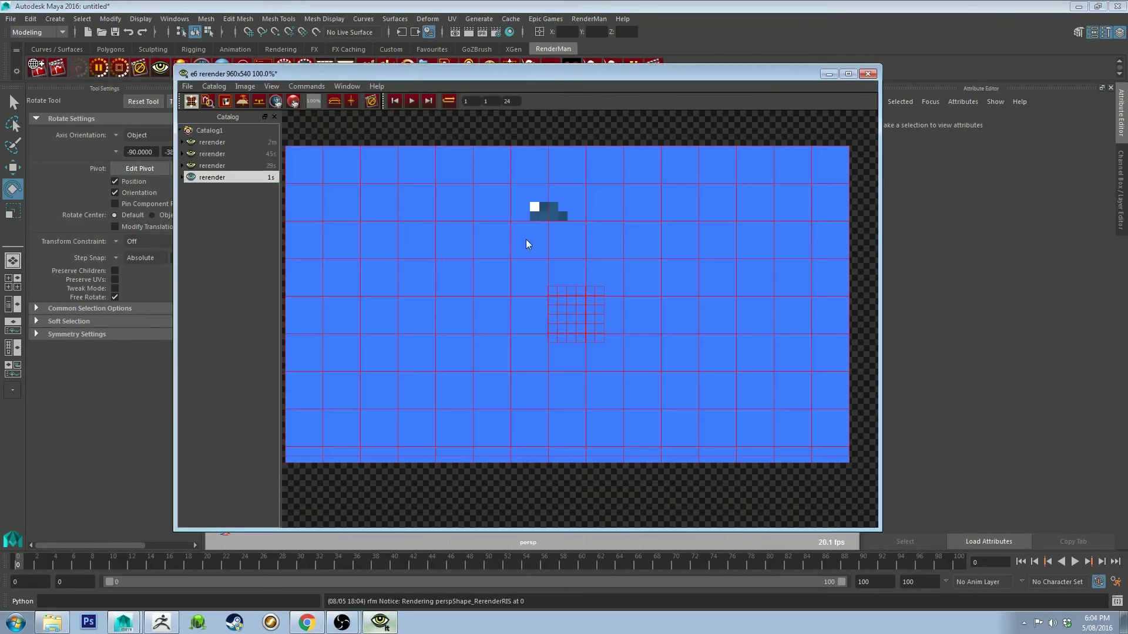
pyautogui.click(551, 214)
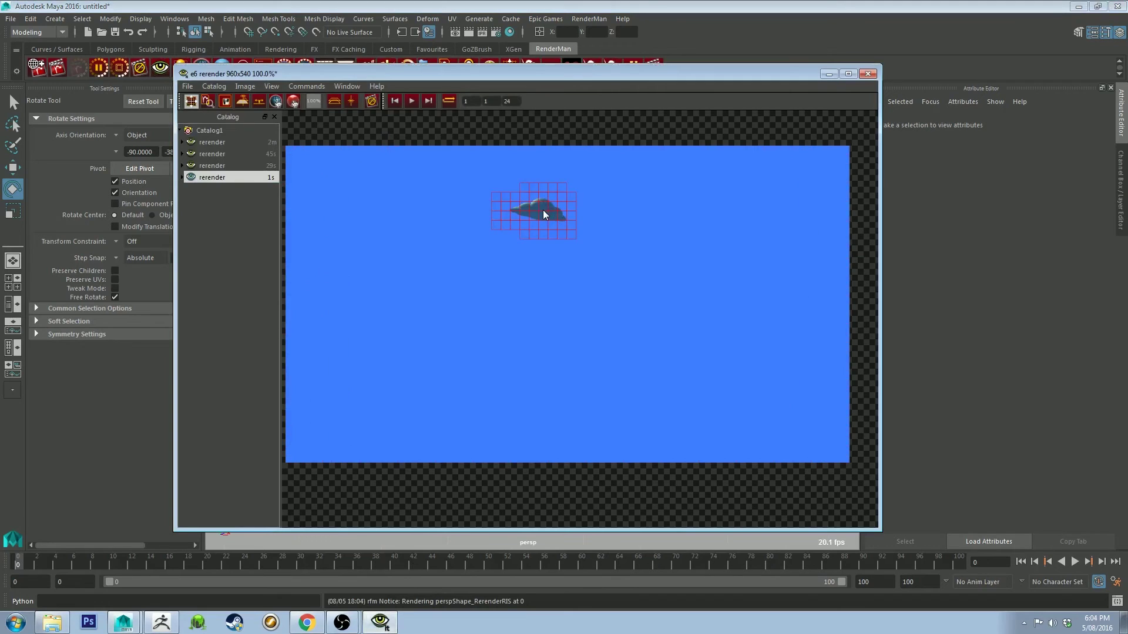
pyautogui.click(119, 68)
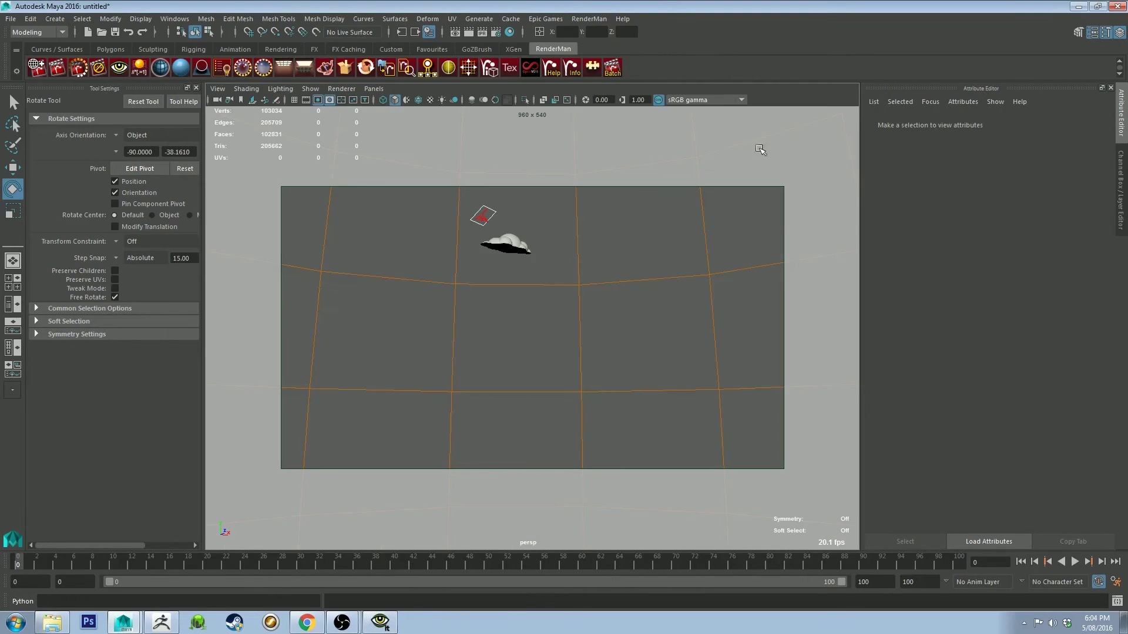
# Open the PxrDisney material in the Hypershade and dock a Property Editor below the Material Viewer.
pyautogui.click(509, 242)
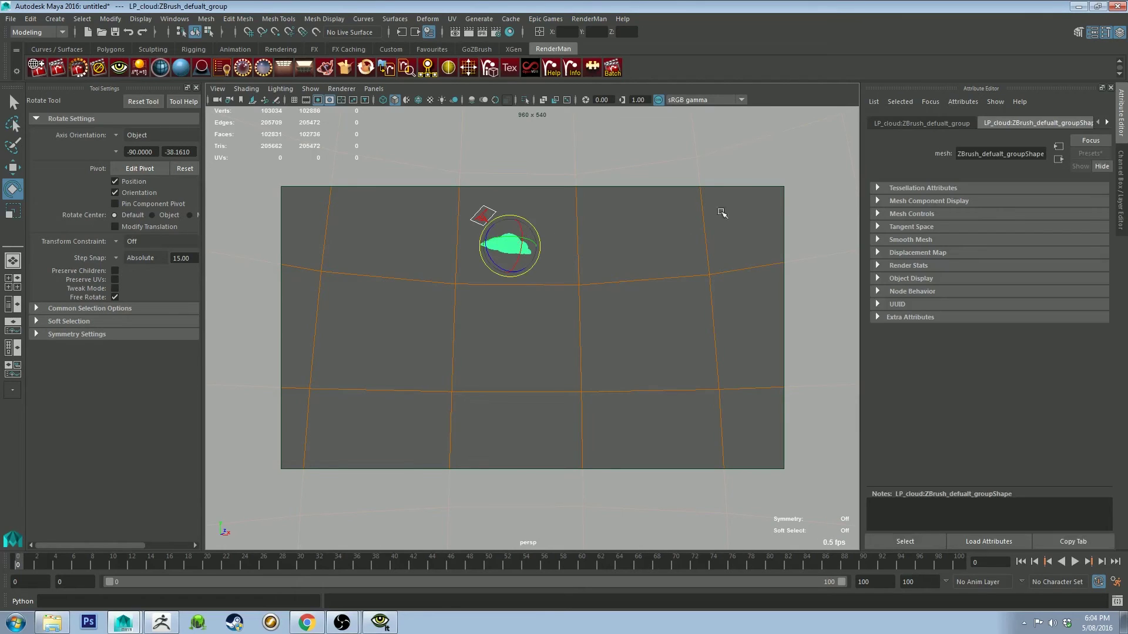
pyautogui.click(509, 33)
pyautogui.moveTo(1127, 69); pyautogui.dragTo(411, 40)
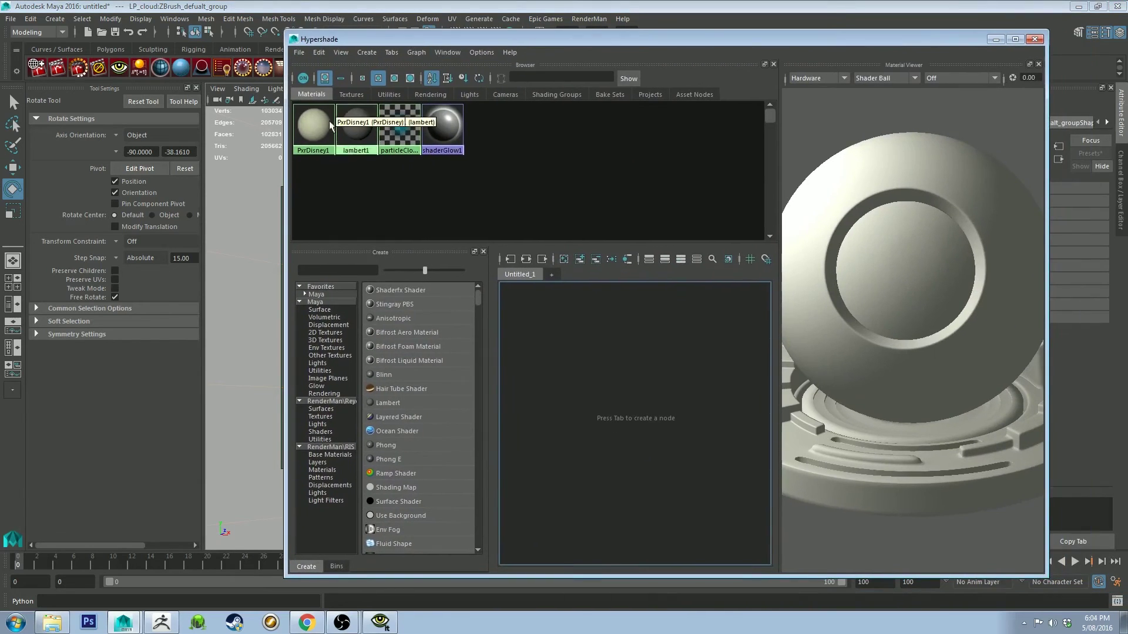
pyautogui.click(309, 122)
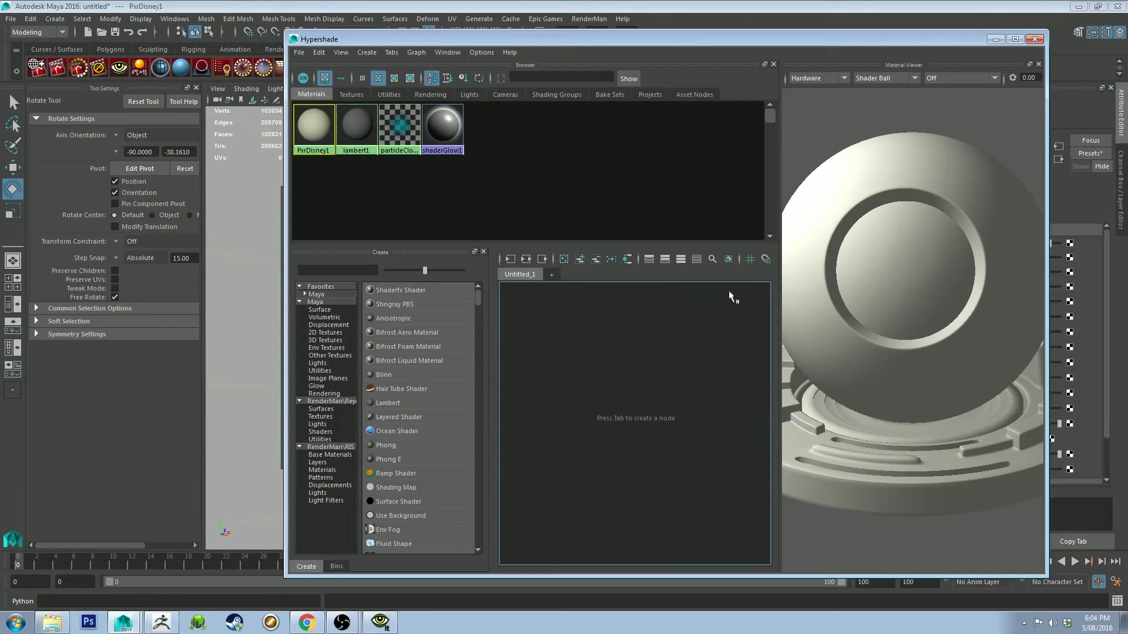
pyautogui.click(450, 54)
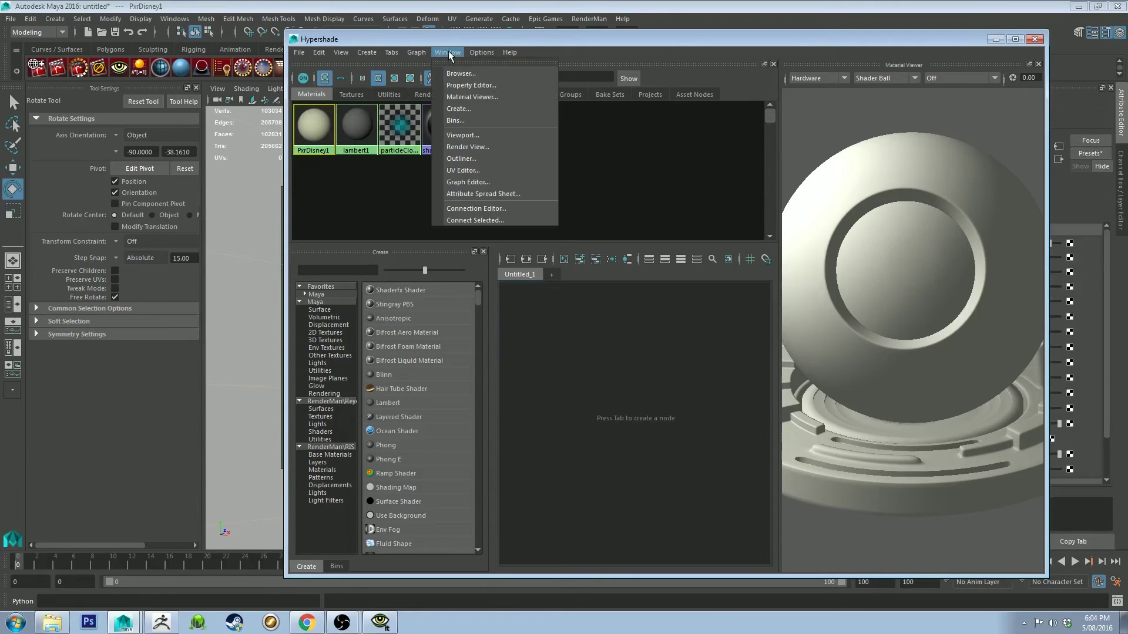
pyautogui.click(470, 85)
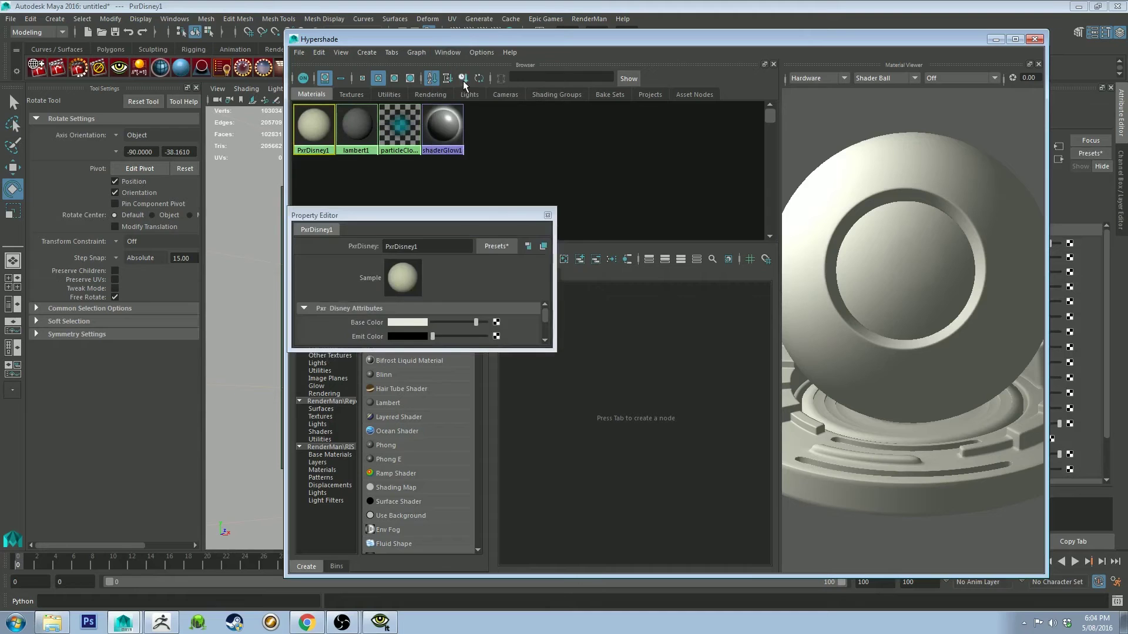
pyautogui.moveTo(438, 218); pyautogui.dragTo(907, 382)
# Brighten the material's base color to near white, set its emit color to mid grey, and minimize the Hypershade.
pyautogui.moveTo(968, 286); pyautogui.dragTo(937, 300)
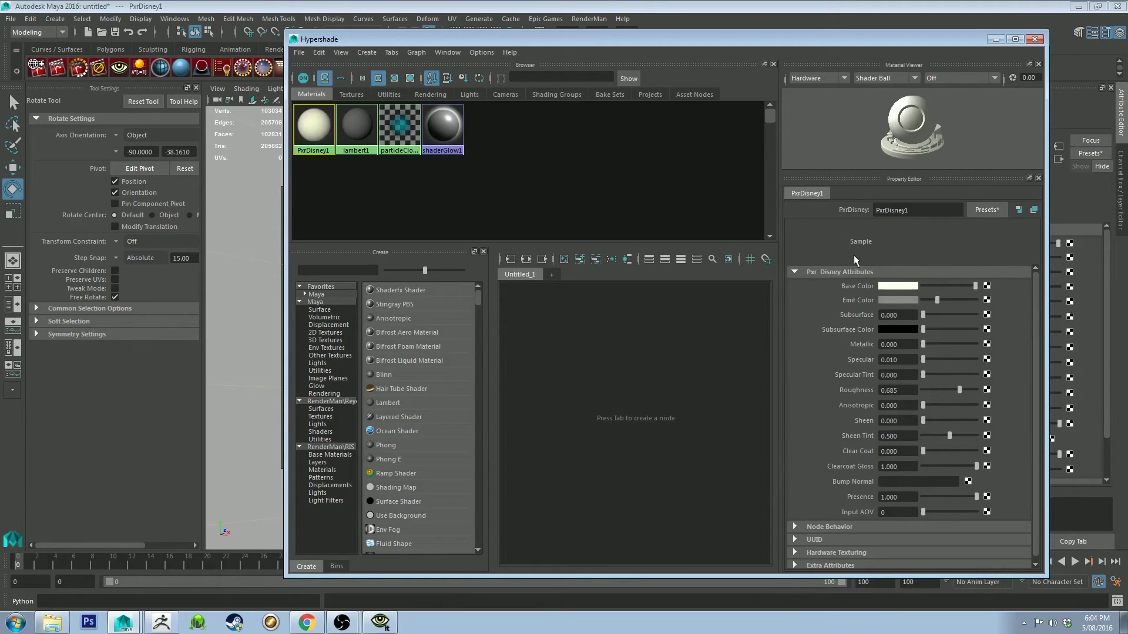
pyautogui.click(997, 40)
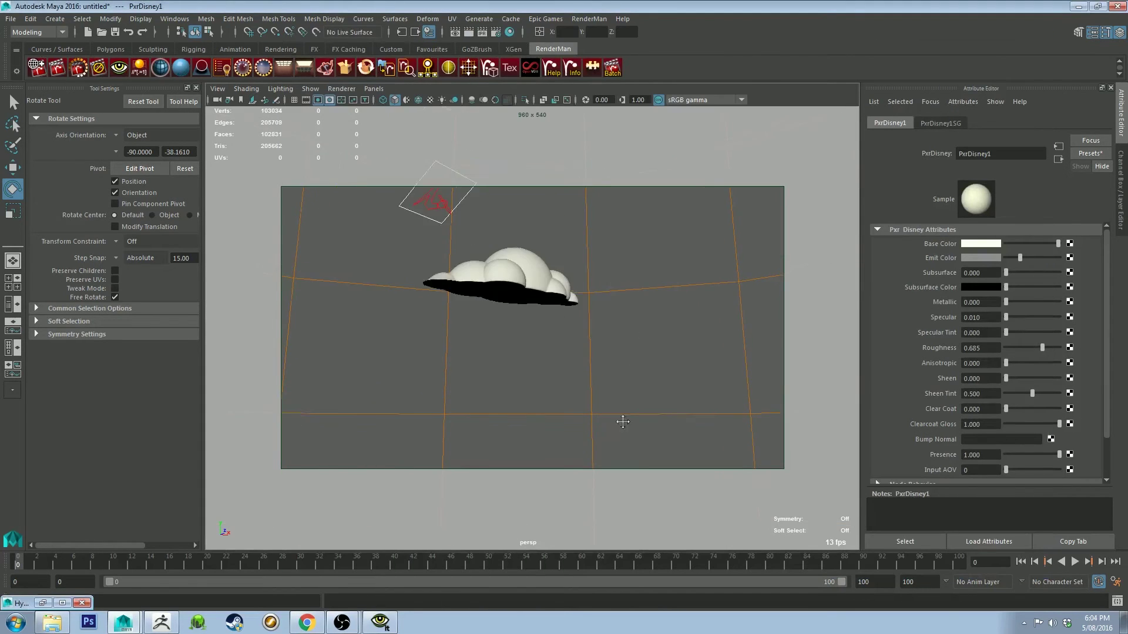
# Re-render the cloud with the adjusted material, compare it with an earlier render in the catalog, and minimize the render window.
pyautogui.click(78, 67)
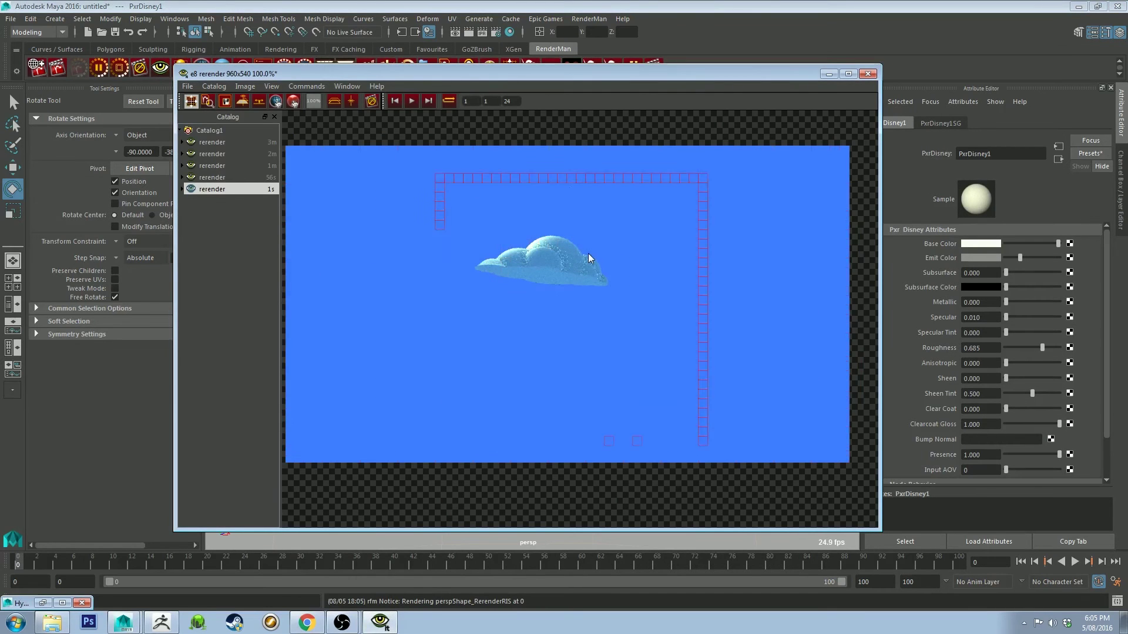
pyautogui.click(227, 165)
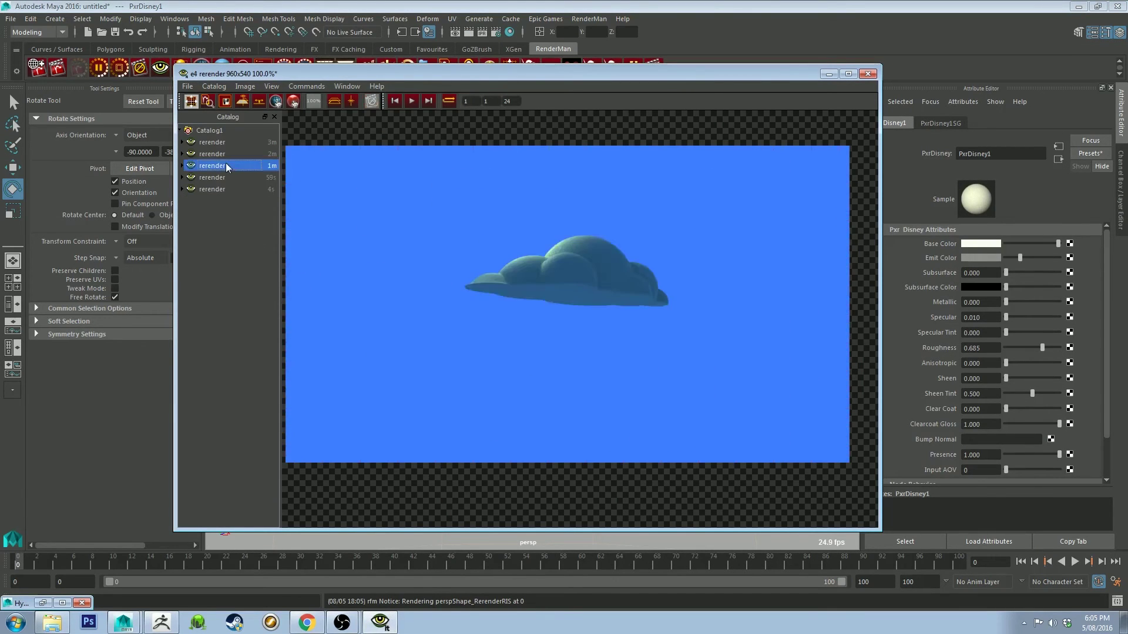
pyautogui.click(219, 189)
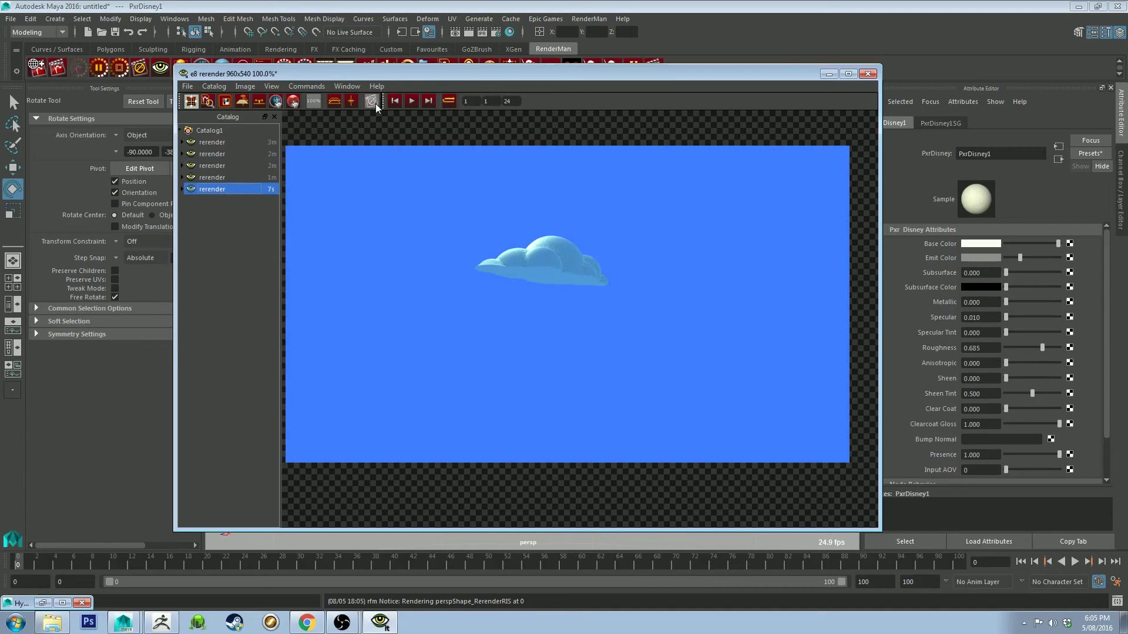
pyautogui.click(829, 75)
# Hide the area light above the cloud, check the cloud in a re-render without it, and minimize the render window.
pyautogui.scroll(-3, 576, 338)
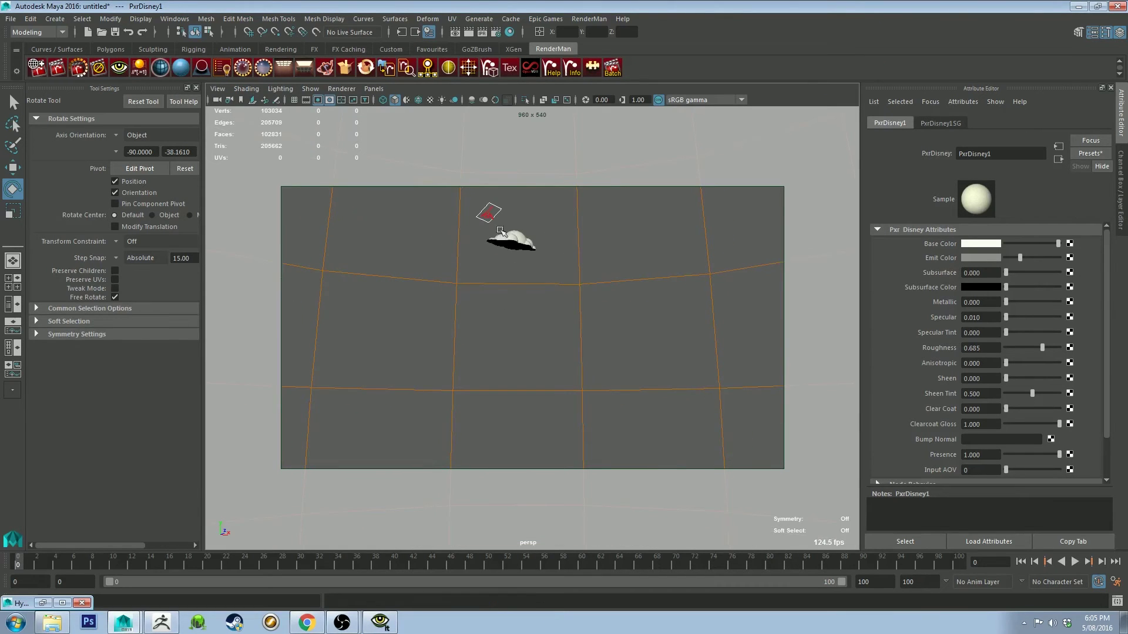
pyautogui.scroll(4, 513, 225)
pyautogui.click(514, 264)
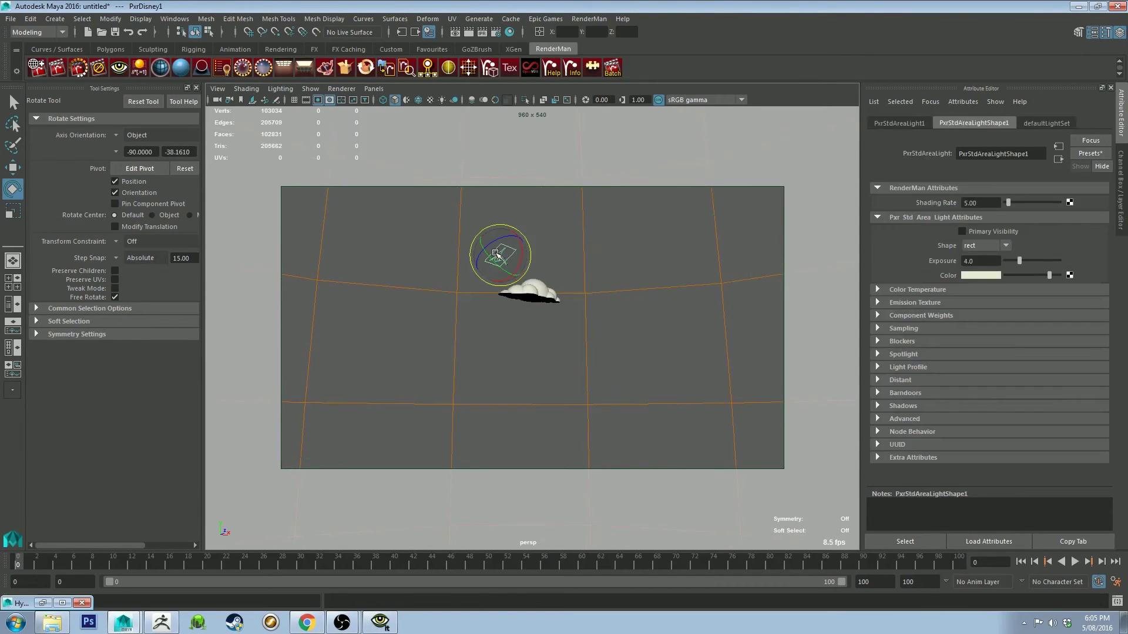
pyautogui.press('Delete')
pyautogui.scroll(5, 549, 315)
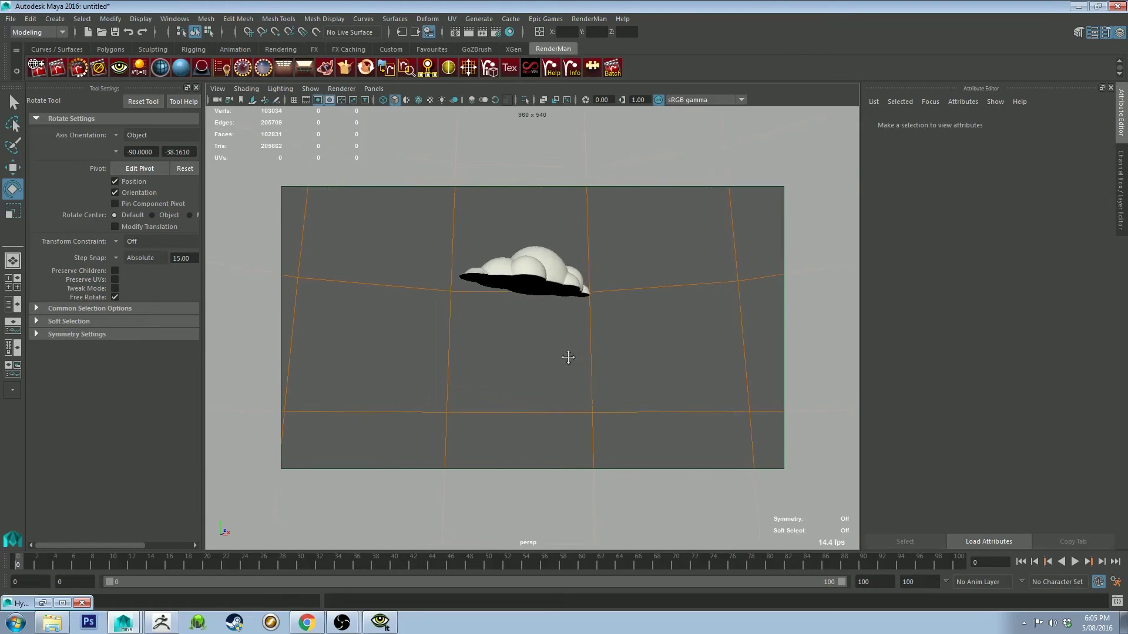
pyautogui.click(78, 67)
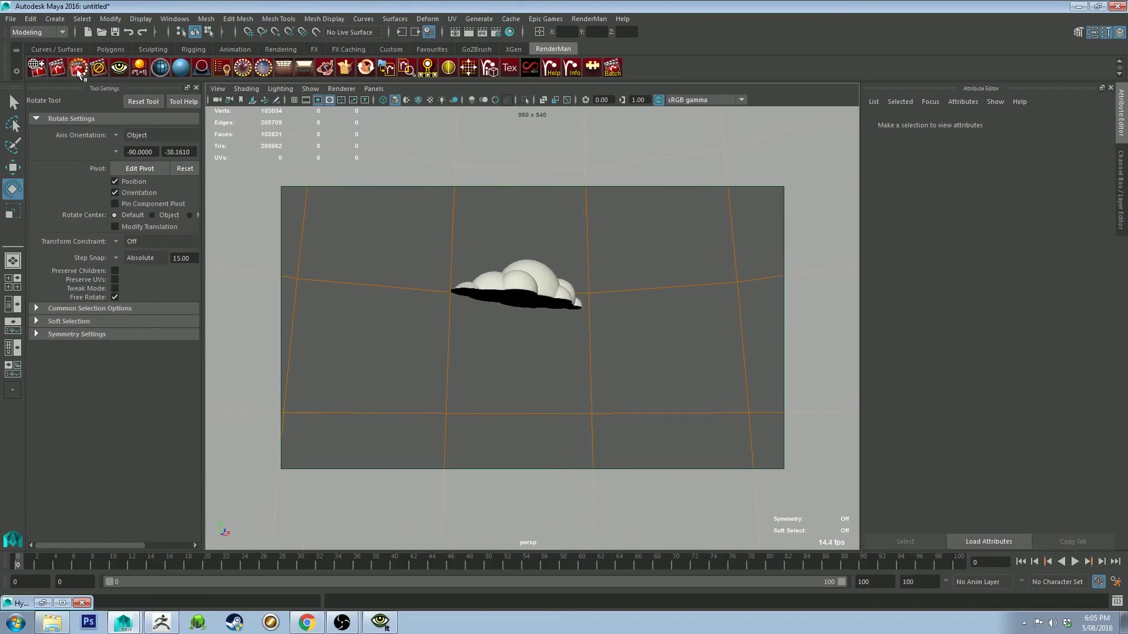
pyautogui.click(390, 619)
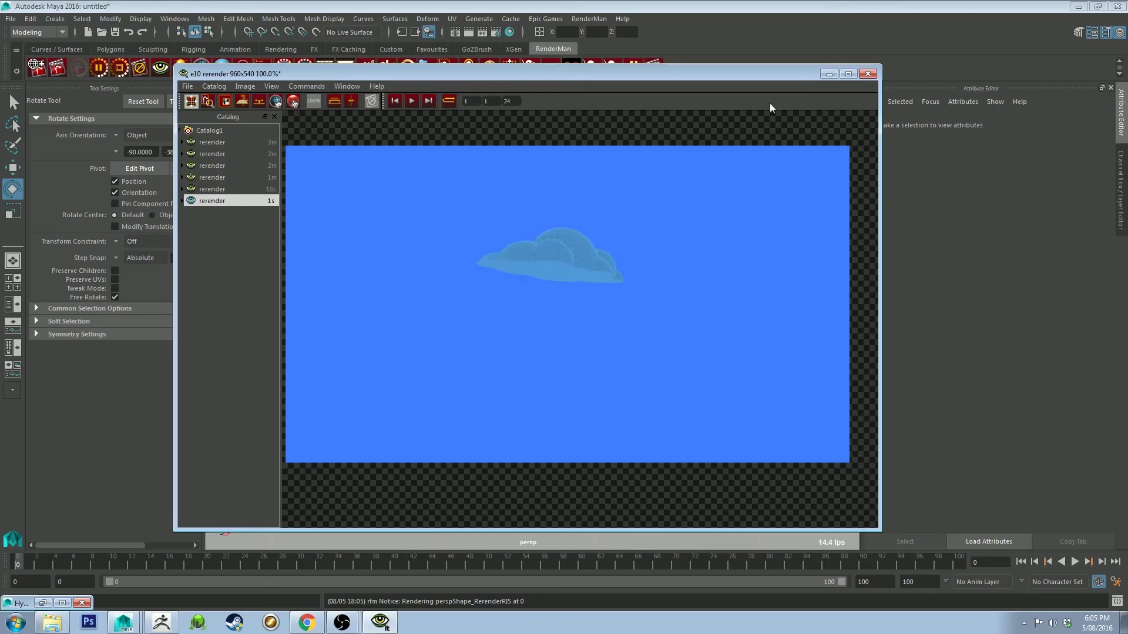
pyautogui.click(829, 73)
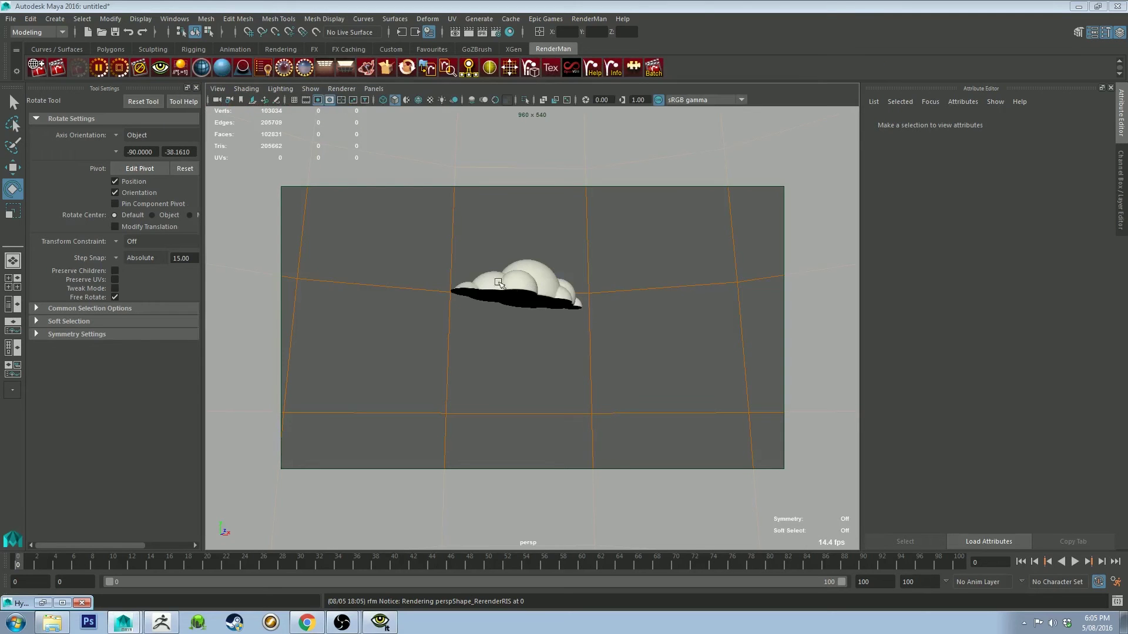
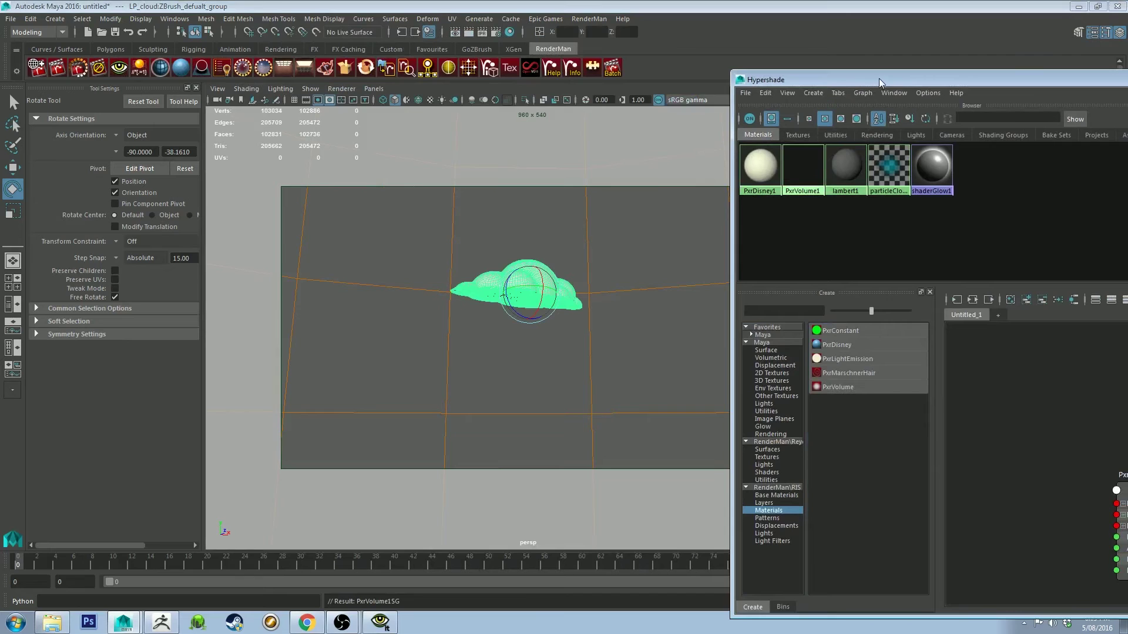
# Assign the PxrVolume material to the whole cloud mesh and minimize the Hypershade.
pyautogui.click(526, 234)
pyautogui.click(522, 288)
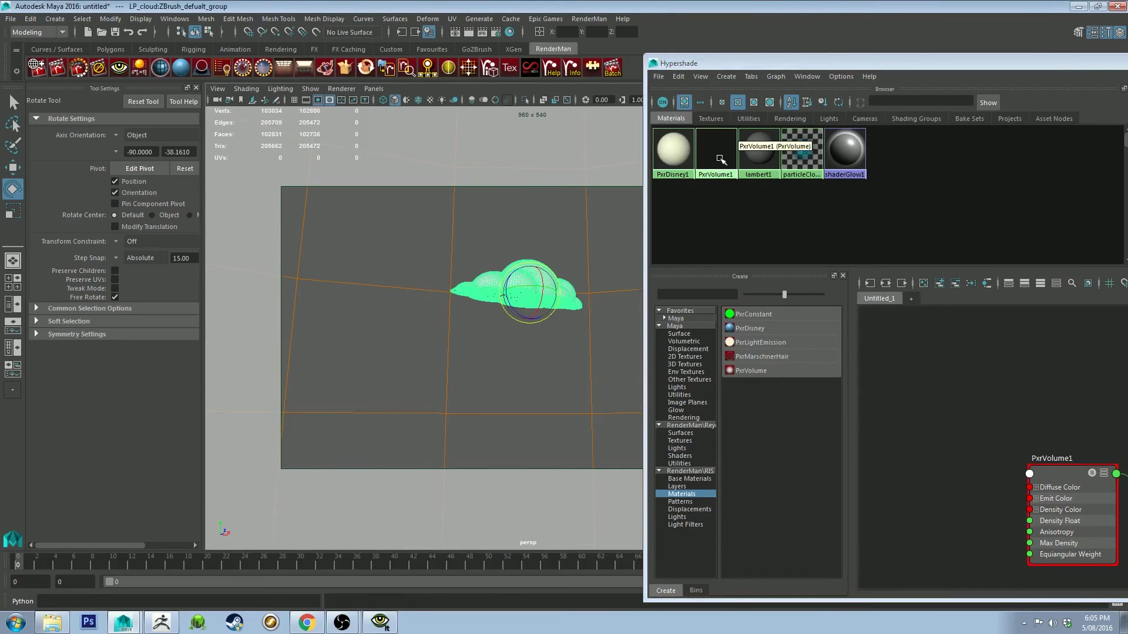
pyautogui.click(491, 246)
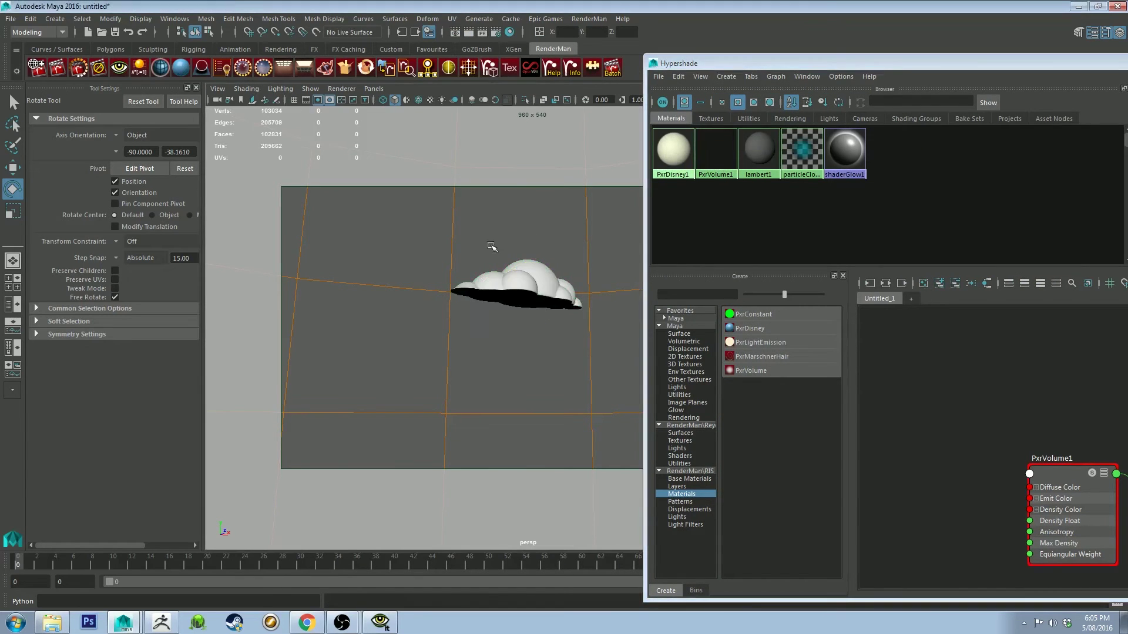
pyautogui.click(527, 265)
pyautogui.moveTo(741, 62); pyautogui.dragTo(302, 44)
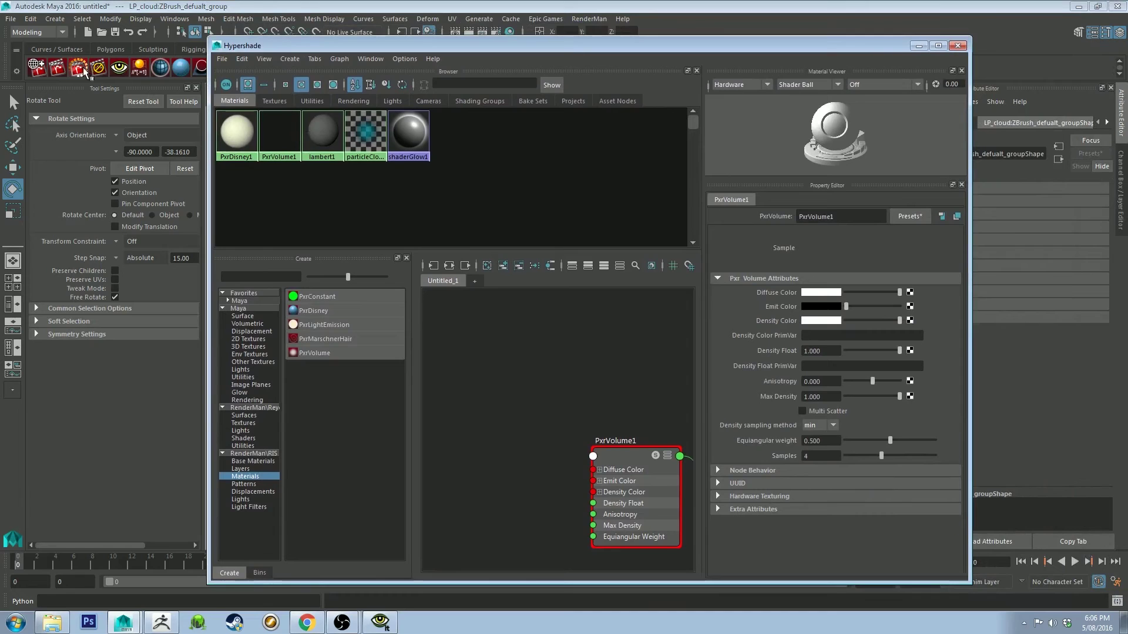
pyautogui.click(918, 46)
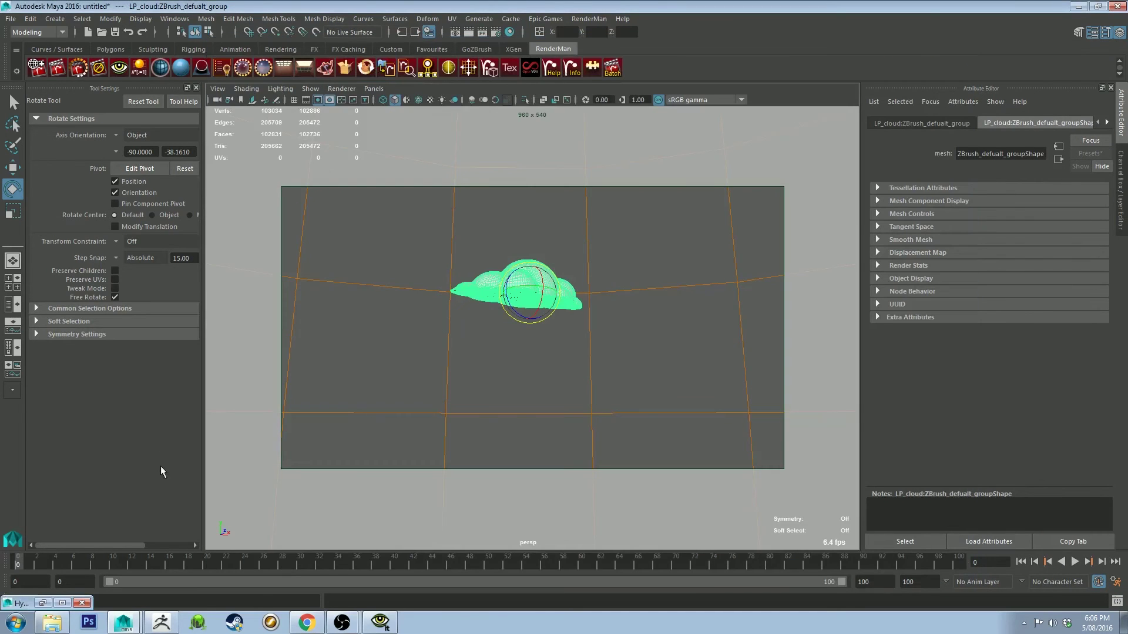
# Unhide PxrStdAreaLight1 through the Outliner and move the Outliner clear of the cloud.
pyautogui.click(137, 19)
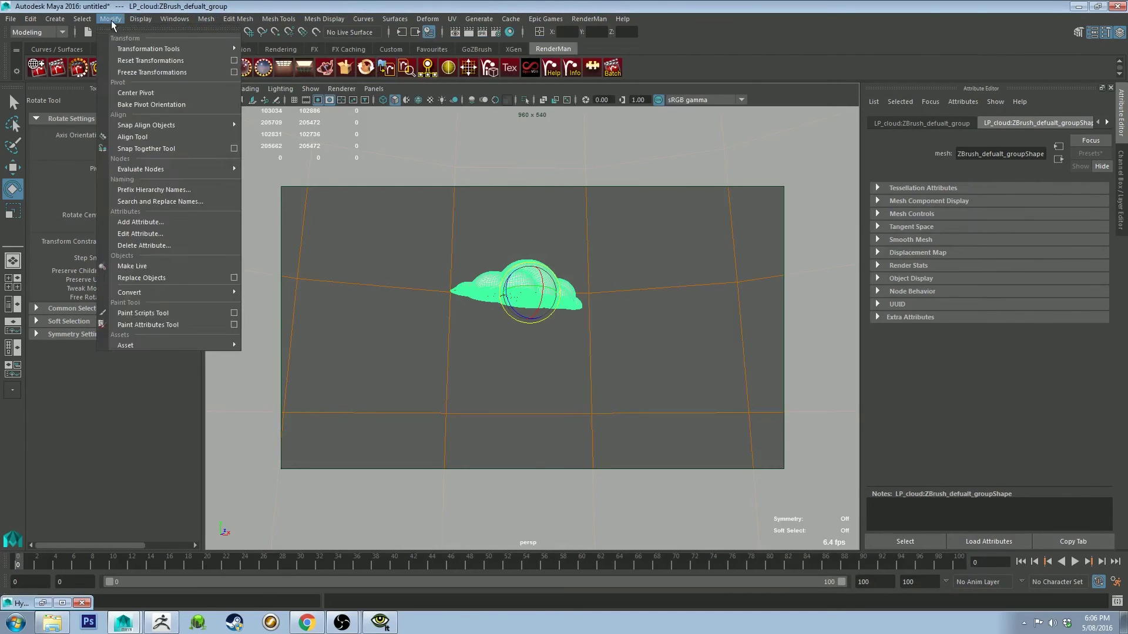
pyautogui.moveTo(115, 22)
pyautogui.moveTo(176, 22)
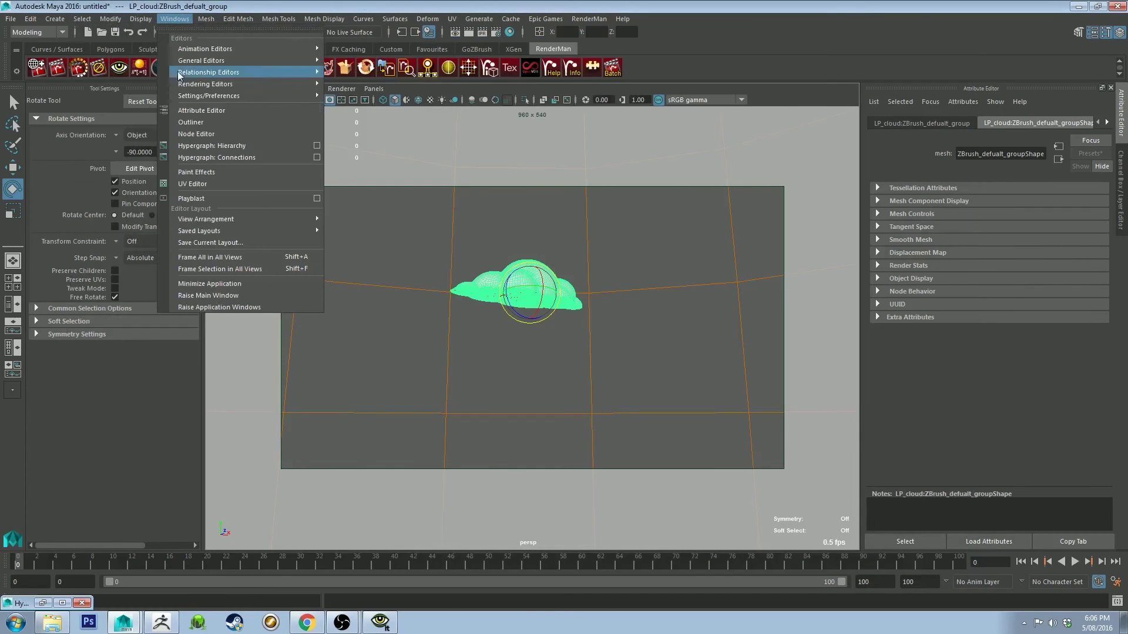
pyautogui.click(190, 125)
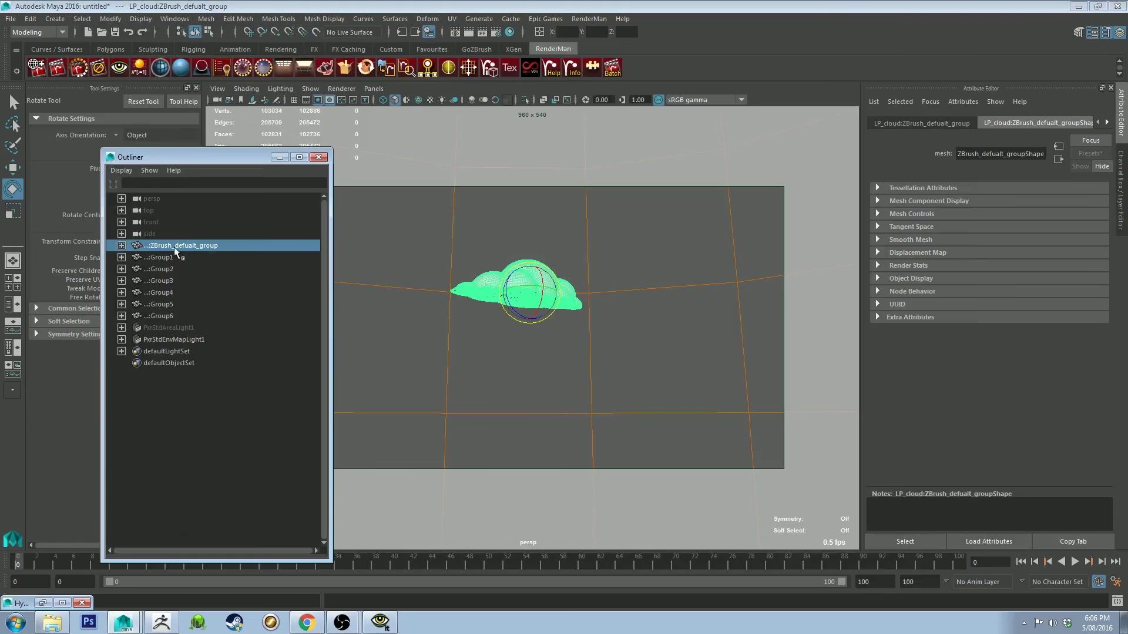
pyautogui.click(166, 328)
pyautogui.hotkey('shift', 'h')
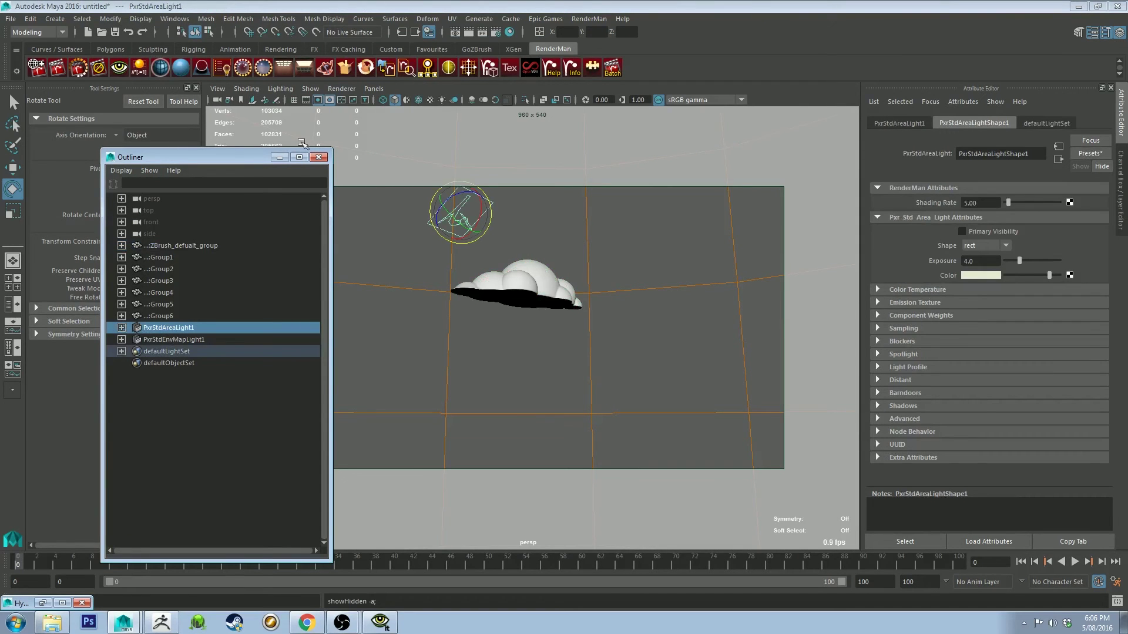
pyautogui.moveTo(253, 159); pyautogui.dragTo(184, 130)
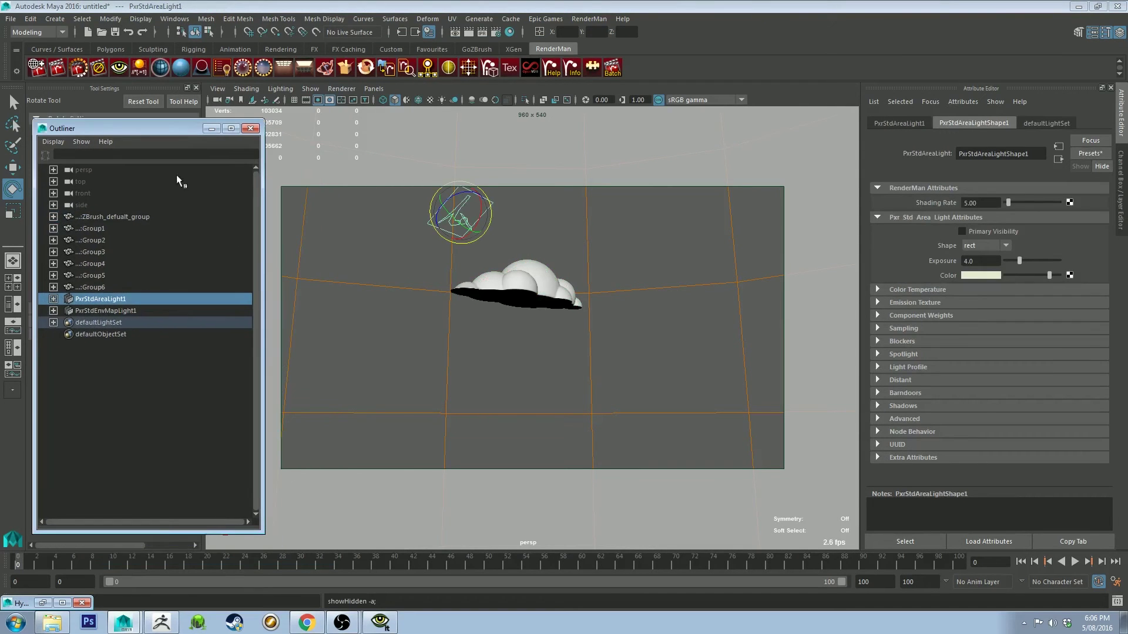
# Select the cloud mesh, check the volume material in a re-render, and minimize the render window.
pyautogui.click(522, 282)
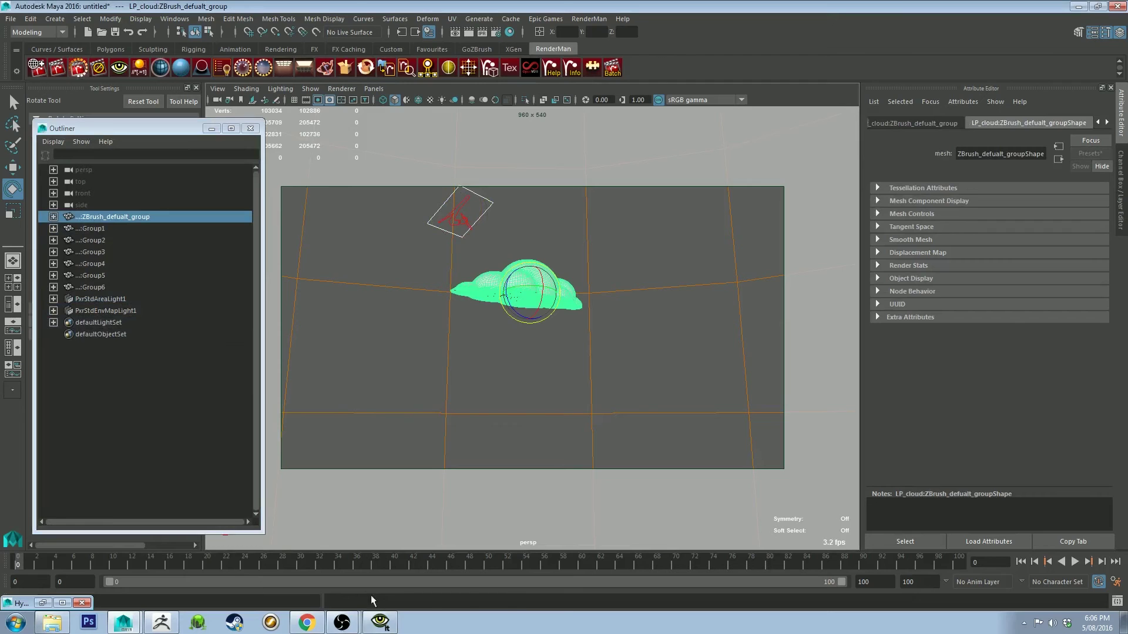
pyautogui.click(380, 623)
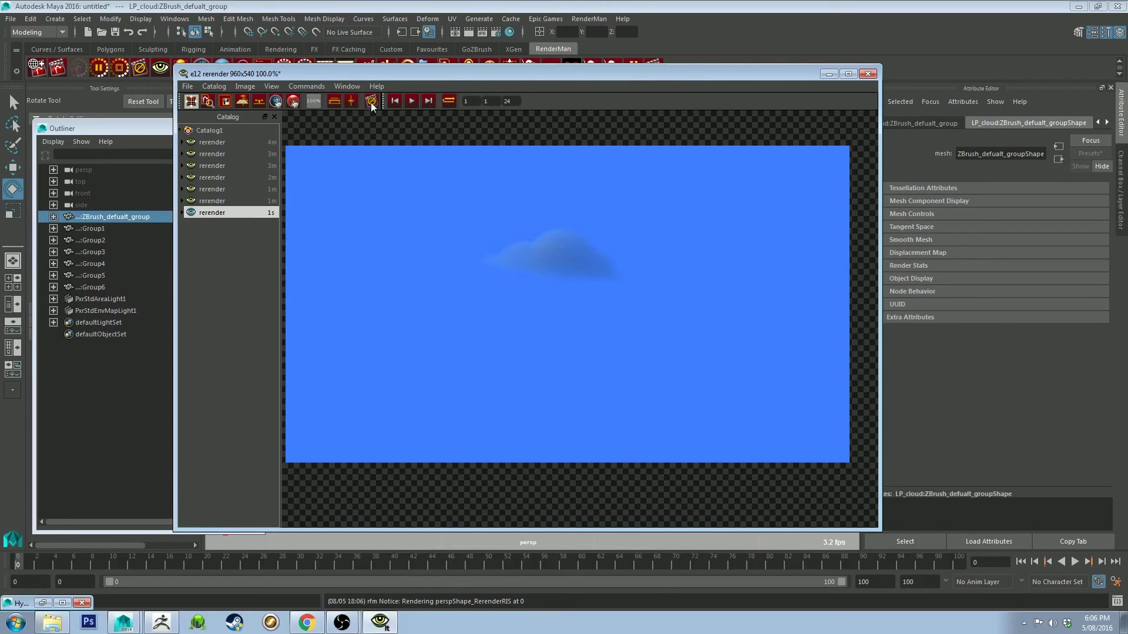
pyautogui.click(830, 74)
# Frame the cloud closer in the perspective view and set the area light's exposure to 6.
pyautogui.keyDown('alt'); pyautogui.moveTo(618, 223); pyautogui.dragTo(604, 314, button='right'); pyautogui.keyUp('alt')
pyautogui.keyDown('alt'); pyautogui.moveTo(608, 281); pyautogui.dragTo(597, 327, button='middle'); pyautogui.keyUp('alt')
pyautogui.keyDown('alt'); pyautogui.moveTo(597, 328); pyautogui.dragTo(619, 378, button='right'); pyautogui.keyUp('alt')
pyautogui.keyDown('alt'); pyautogui.moveTo(619, 379); pyautogui.dragTo(626, 368); pyautogui.keyUp('alt')
pyautogui.click(420, 190)
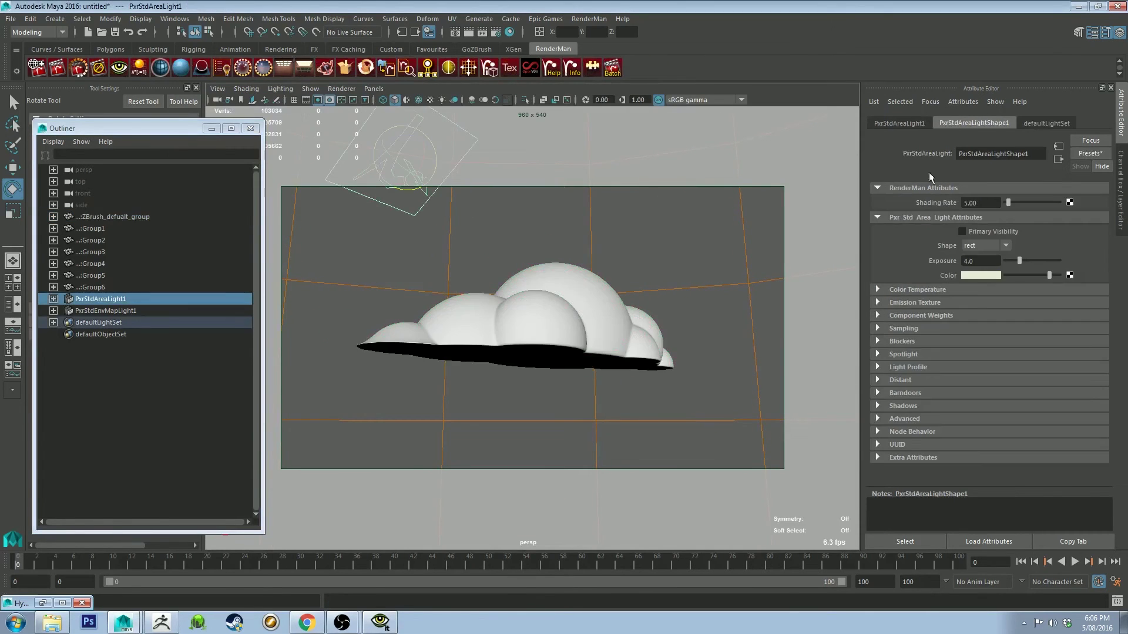
pyautogui.click(982, 261)
pyautogui.write('6')
pyautogui.press('Return')
# Brighten the area light's color to a pale yellow with value 1.000 and slightly lower its saturation.
pyautogui.keyDown('alt'); pyautogui.moveTo(614, 301); pyautogui.dragTo(626, 306); pyautogui.keyUp('alt')
pyautogui.click(983, 275)
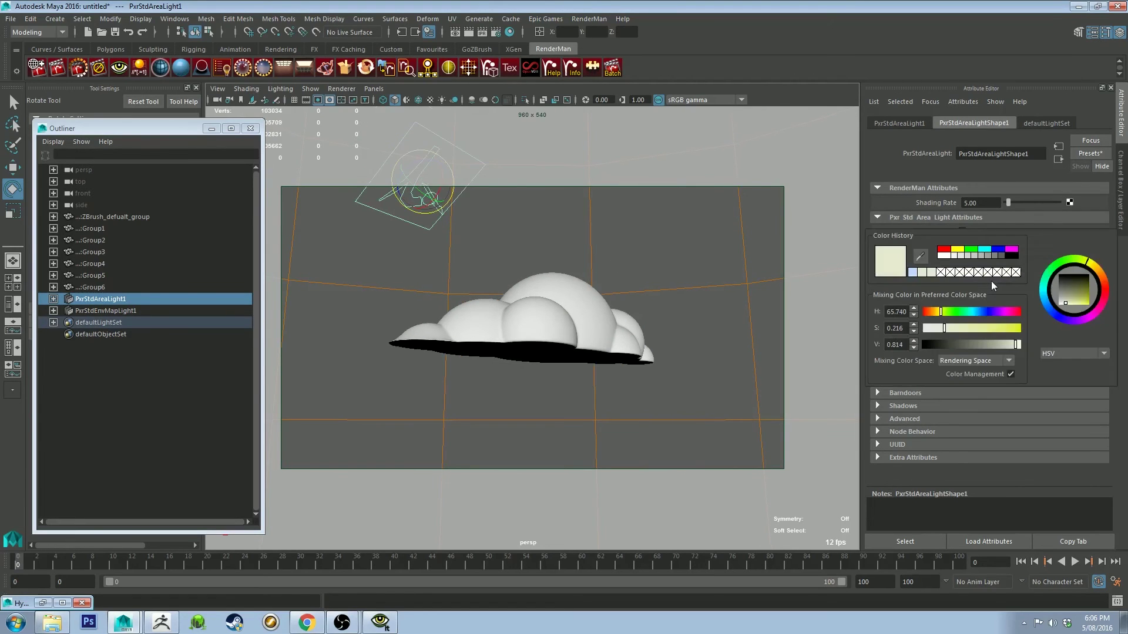
pyautogui.moveTo(1067, 306); pyautogui.dragTo(1068, 310)
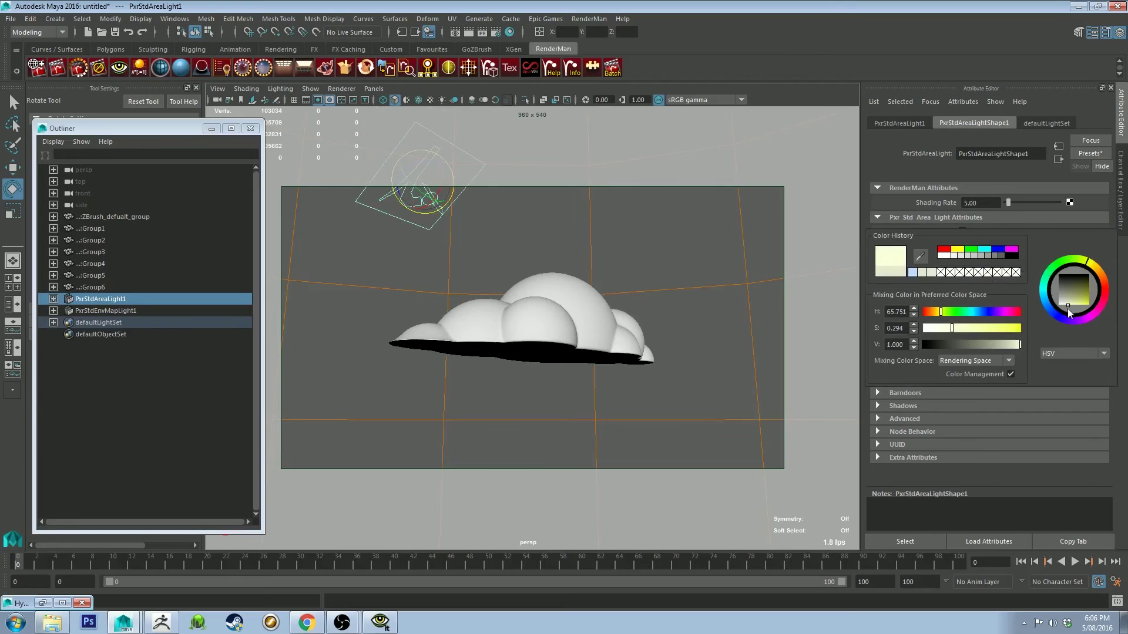
pyautogui.moveTo(954, 328); pyautogui.dragTo(949, 331)
# Re-render the volumetric cloud with the brighter area light and stop the render.
pyautogui.click(78, 67)
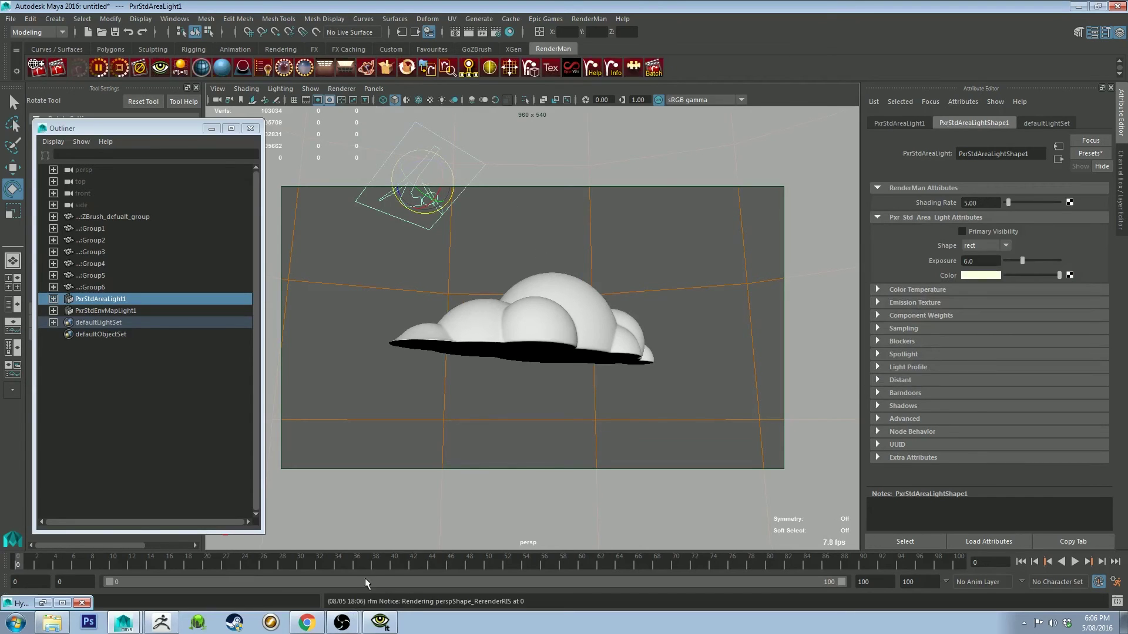
pyautogui.click(381, 623)
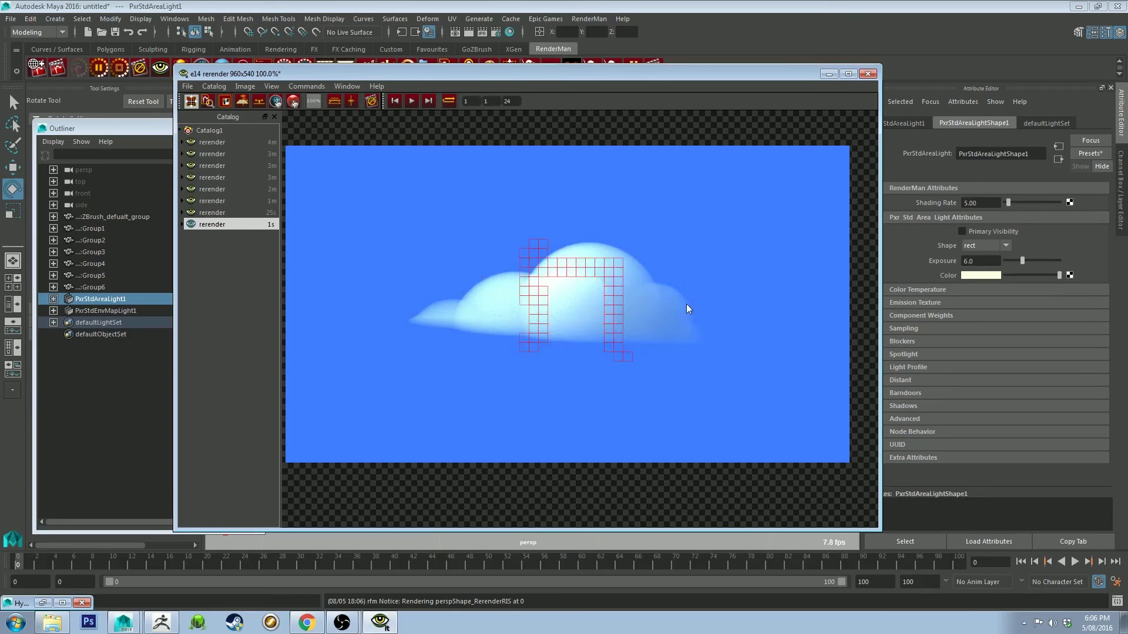
pyautogui.click(371, 102)
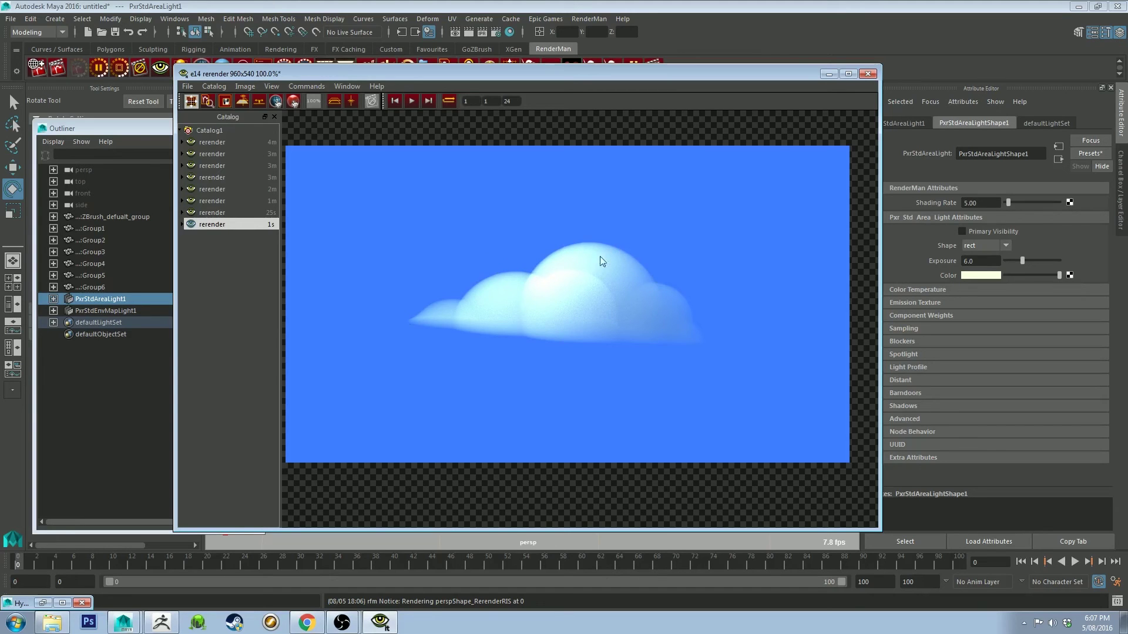
# Examine the PxrVolume1 node network in the Hypershade and minimize the window.
pyautogui.click(42, 602)
pyautogui.scroll(-4, 583, 338)
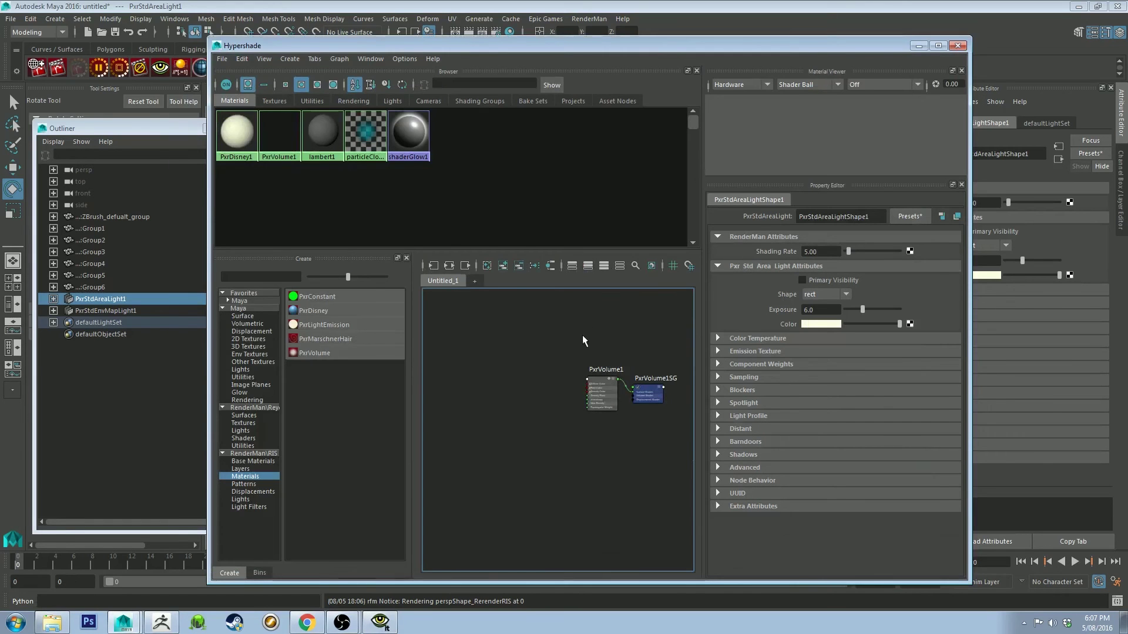
pyautogui.keyDown('alt'); pyautogui.moveTo(584, 346); pyautogui.dragTo(545, 336, button='middle'); pyautogui.keyUp('alt')
pyautogui.scroll(4, 523, 362)
pyautogui.click(918, 46)
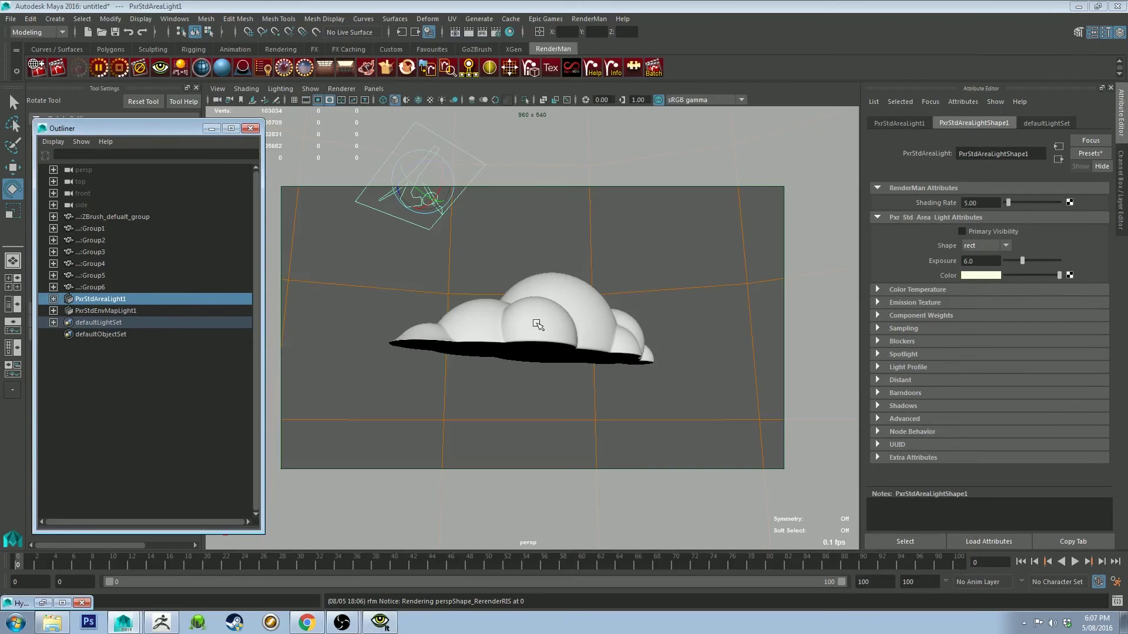
# Review the last render, orbit around the cloud, re-render it from the new angle, stop the render, and minimize the window.
pyautogui.click(380, 623)
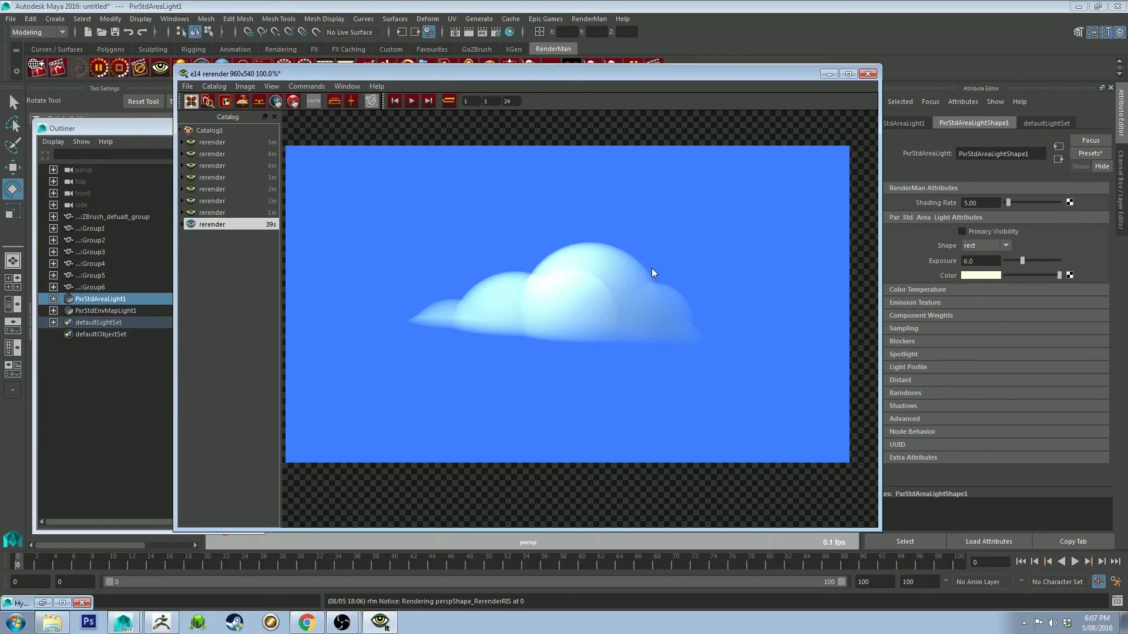
pyautogui.click(829, 74)
pyautogui.keyDown('alt'); pyautogui.moveTo(652, 252); pyautogui.dragTo(276, 228); pyautogui.keyUp('alt')
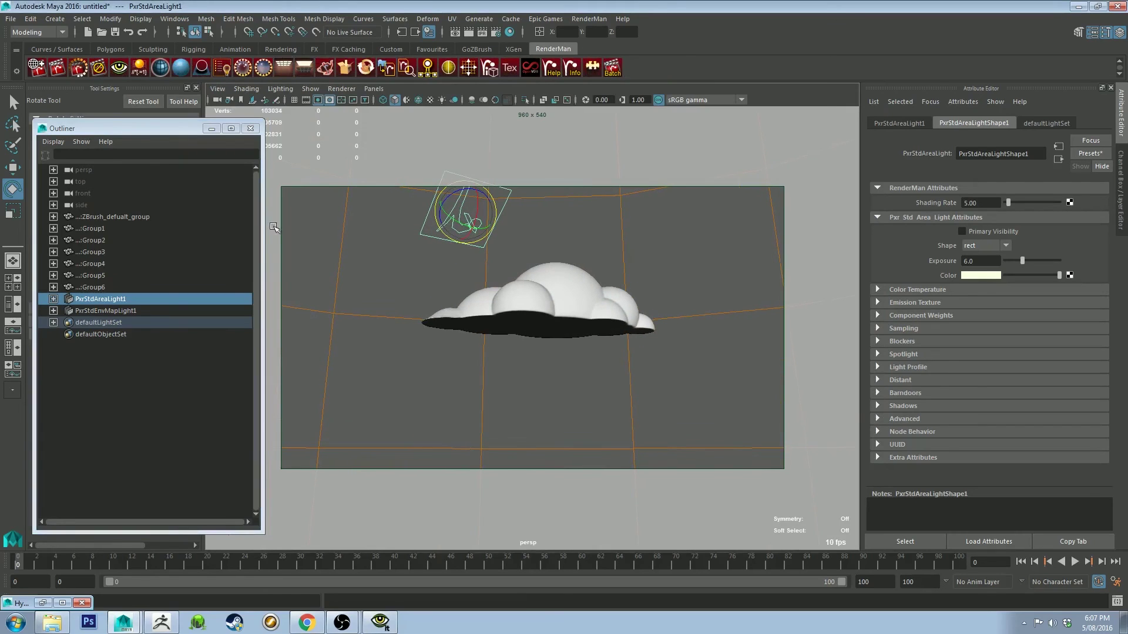
pyautogui.click(379, 623)
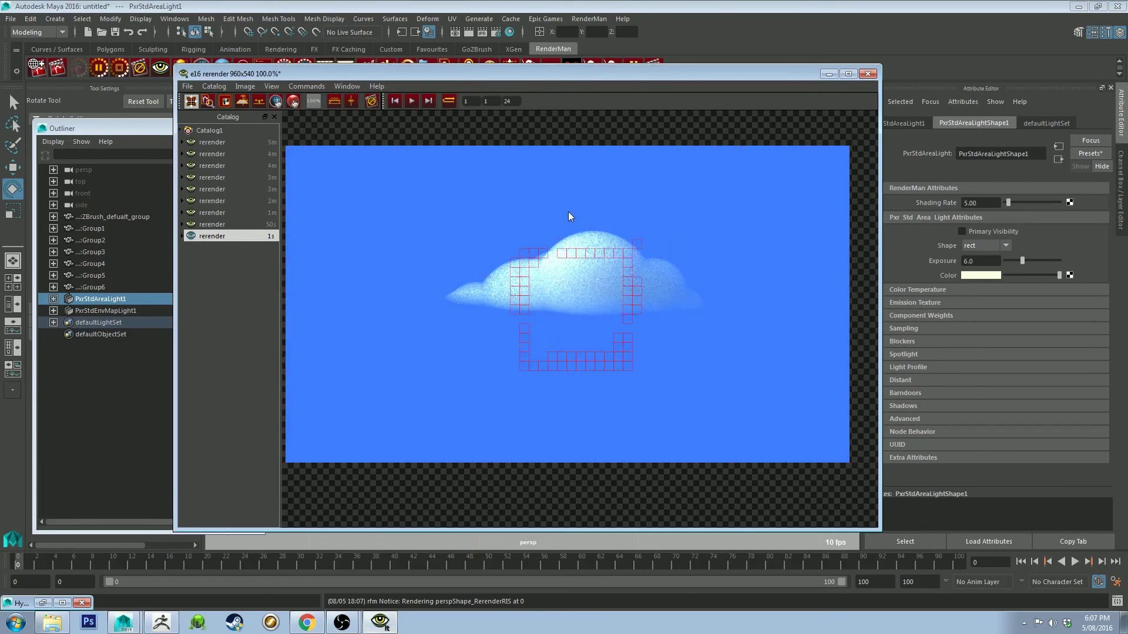
pyautogui.click(373, 102)
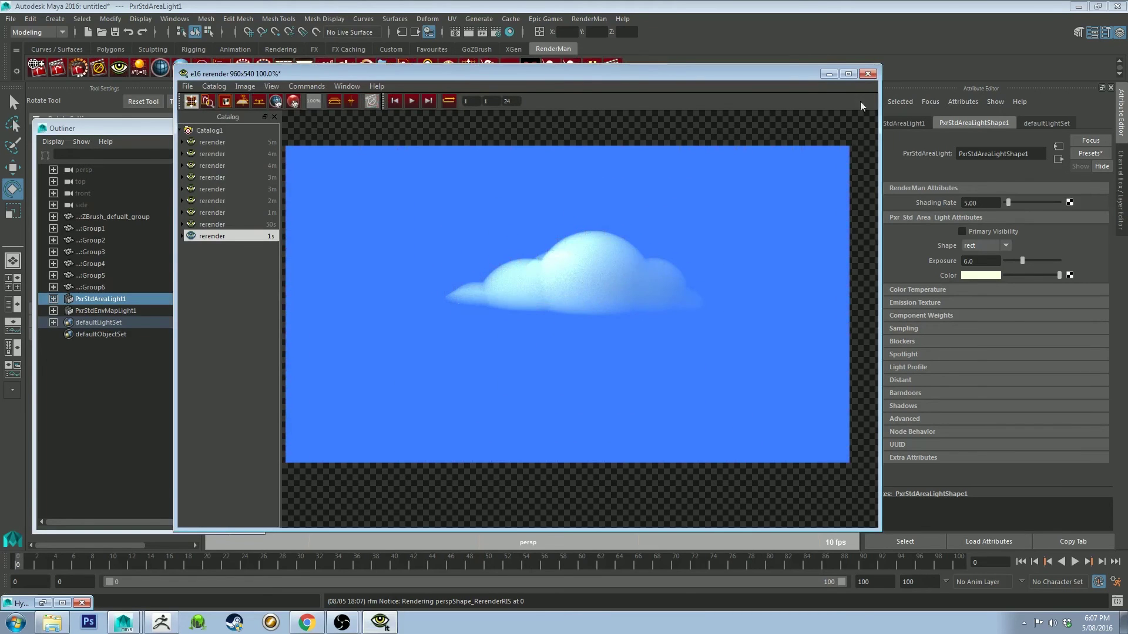
pyautogui.click(828, 75)
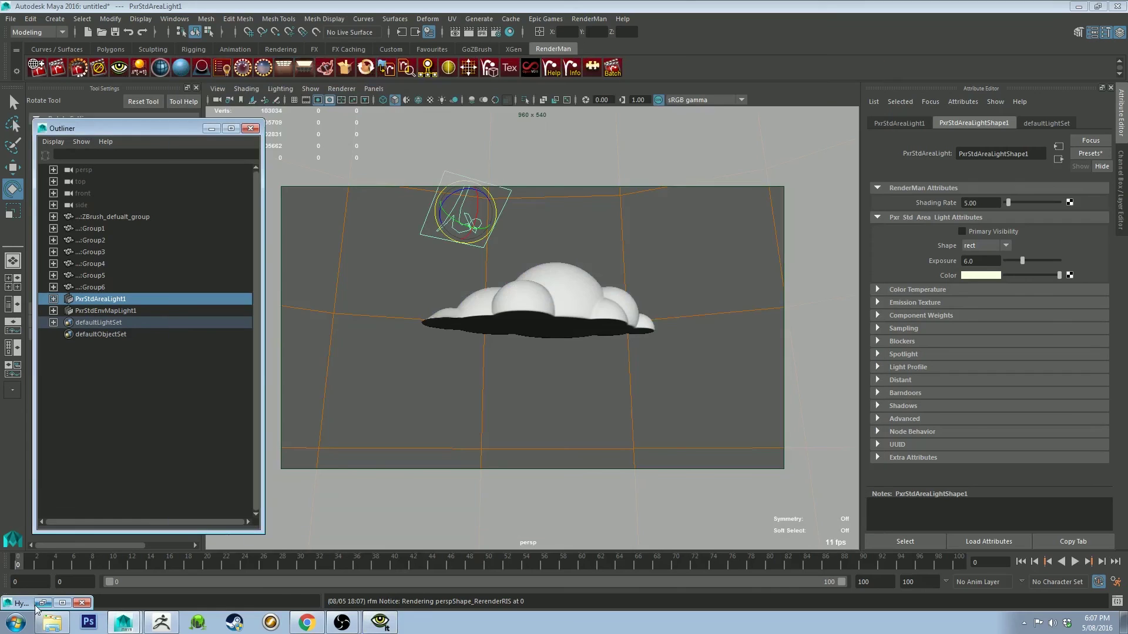
# Raise the PxrVolume1 material's emit color from black to a medium grey in the Hypershade and minimize the window.
pyautogui.click(42, 604)
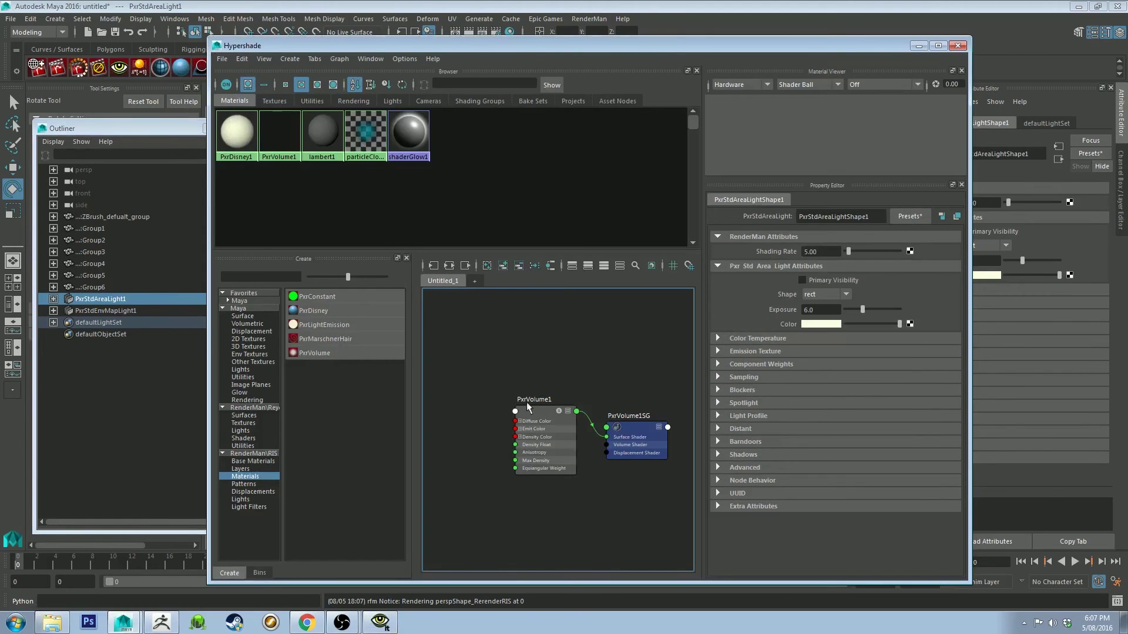
pyautogui.click(551, 441)
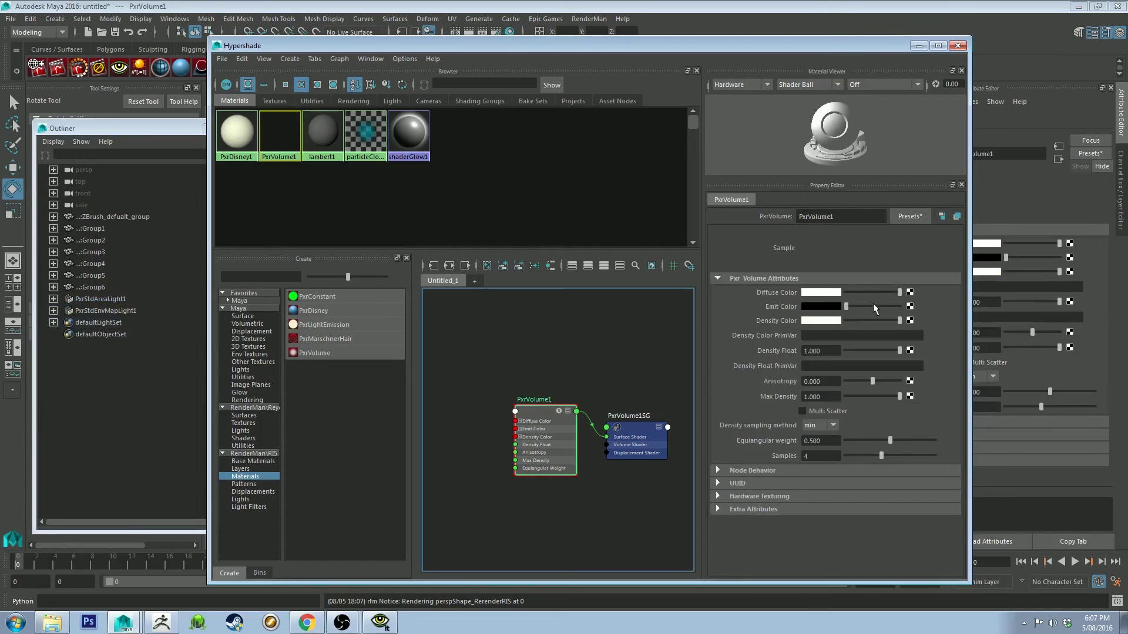
pyautogui.moveTo(846, 306); pyautogui.dragTo(877, 307)
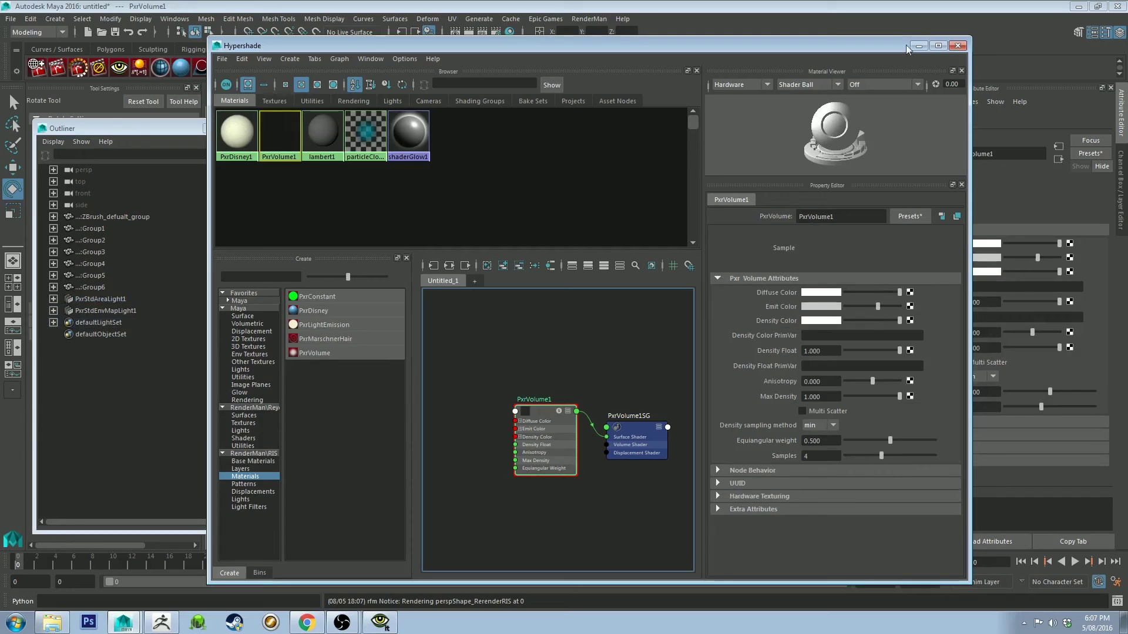
pyautogui.click(868, 305)
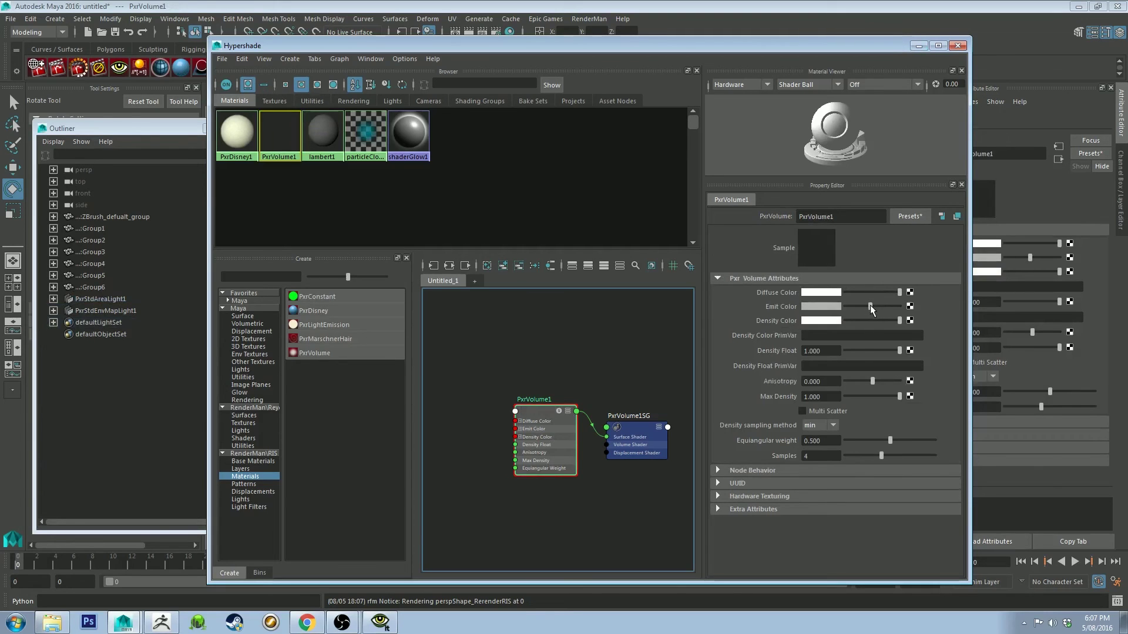
pyautogui.click(919, 45)
# Re-render the cloud with the grey emit color and compare the new render with the previous one.
pyautogui.click(86, 75)
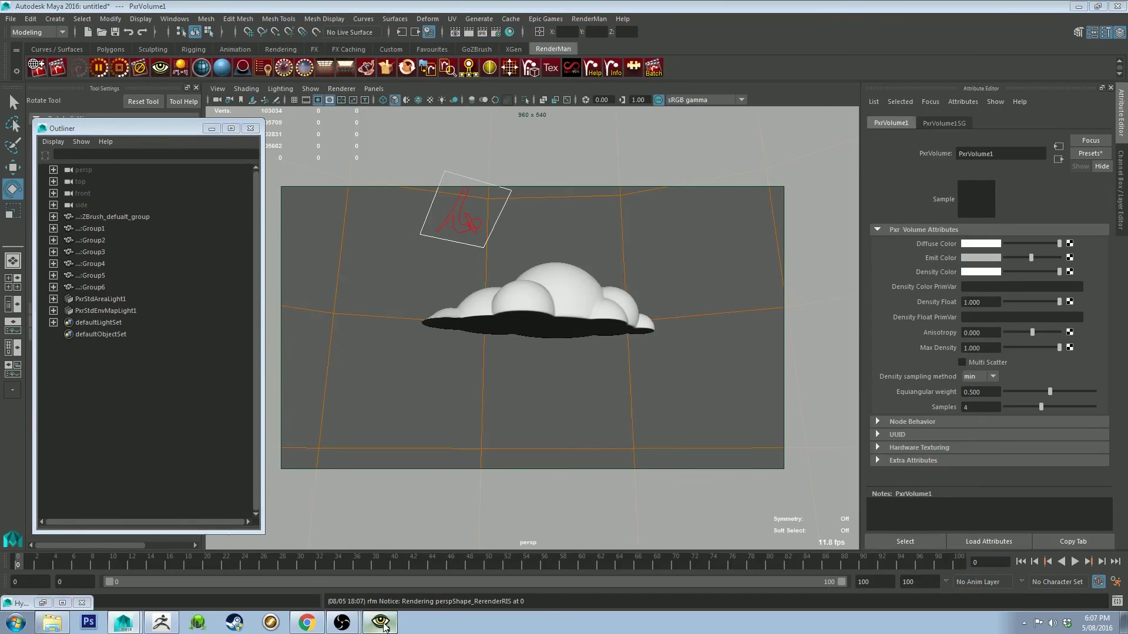
pyautogui.click(381, 623)
pyautogui.click(212, 236)
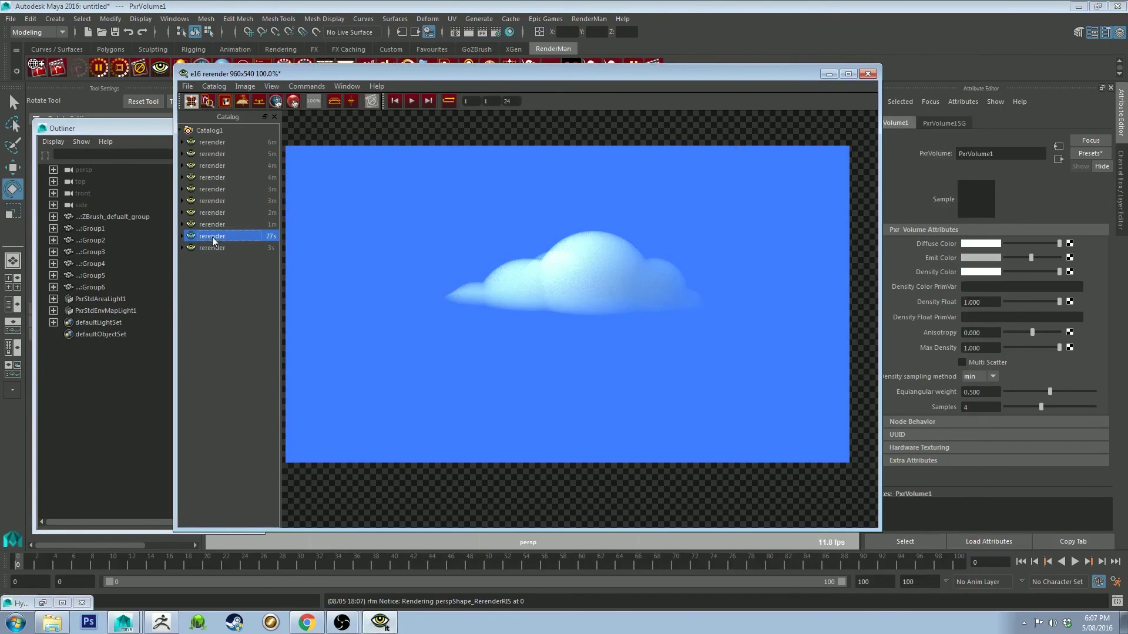
pyautogui.click(213, 249)
pyautogui.click(217, 238)
pyautogui.click(217, 249)
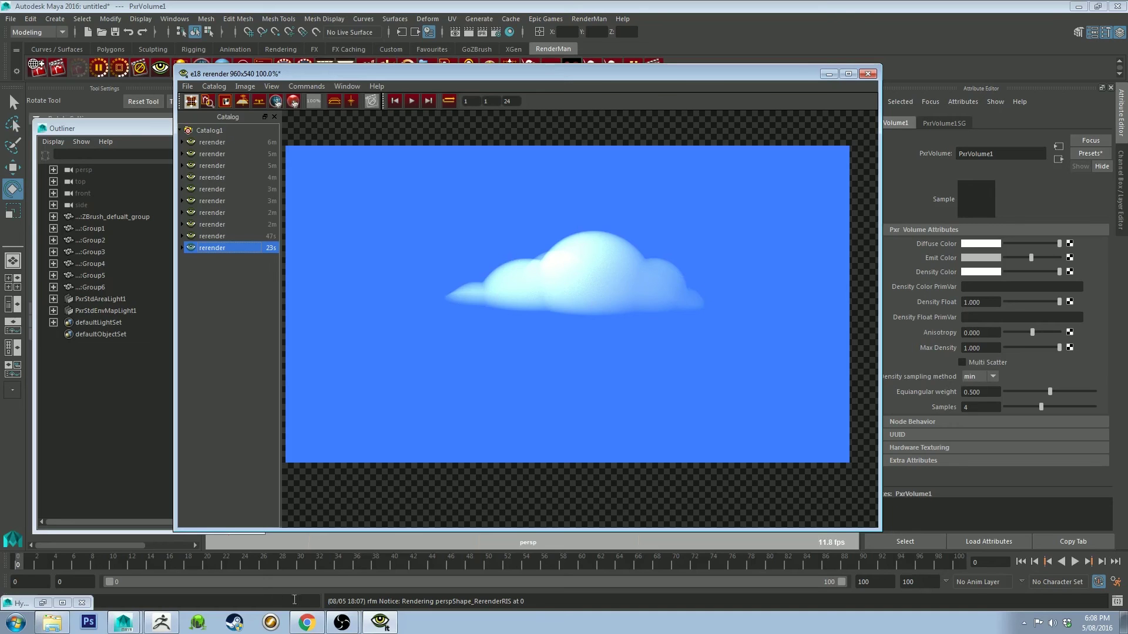
# Stop the render, enable Multi Scatter on the PxrVolume1 material, and minimize the Hypershade.
pyautogui.click(42, 603)
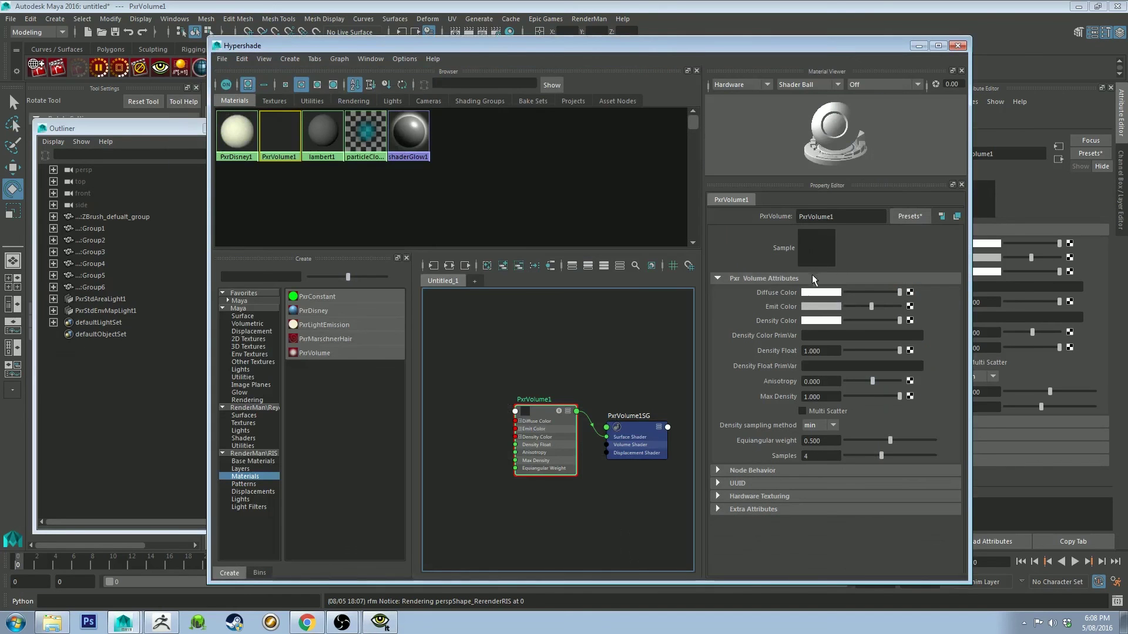
pyautogui.moveTo(890, 349); pyautogui.dragTo(917, 354)
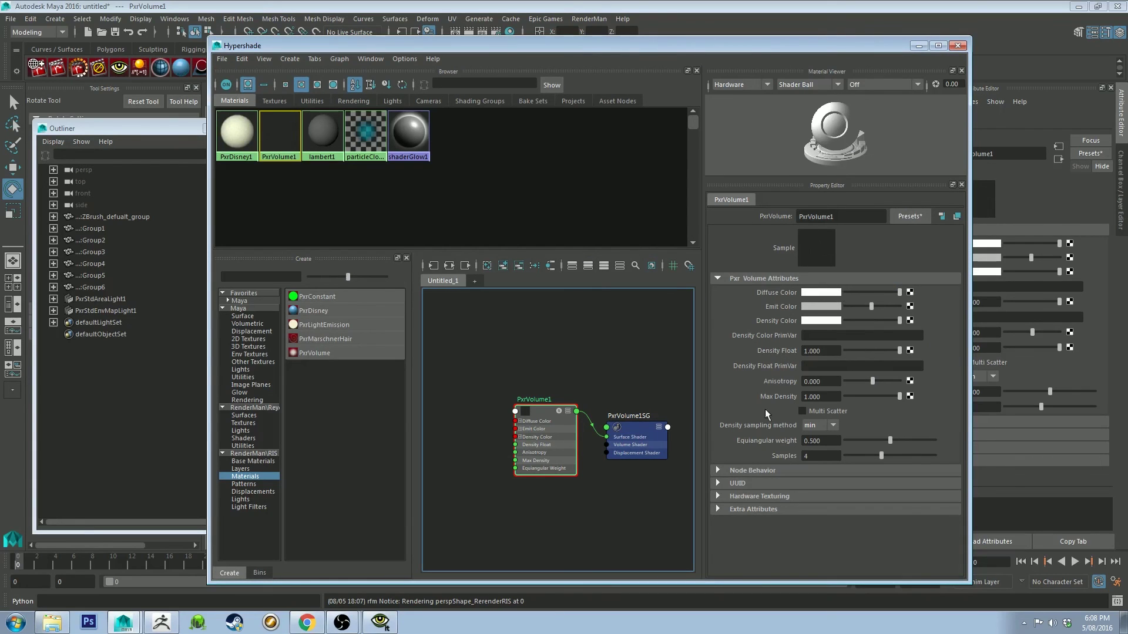
pyautogui.click(98, 68)
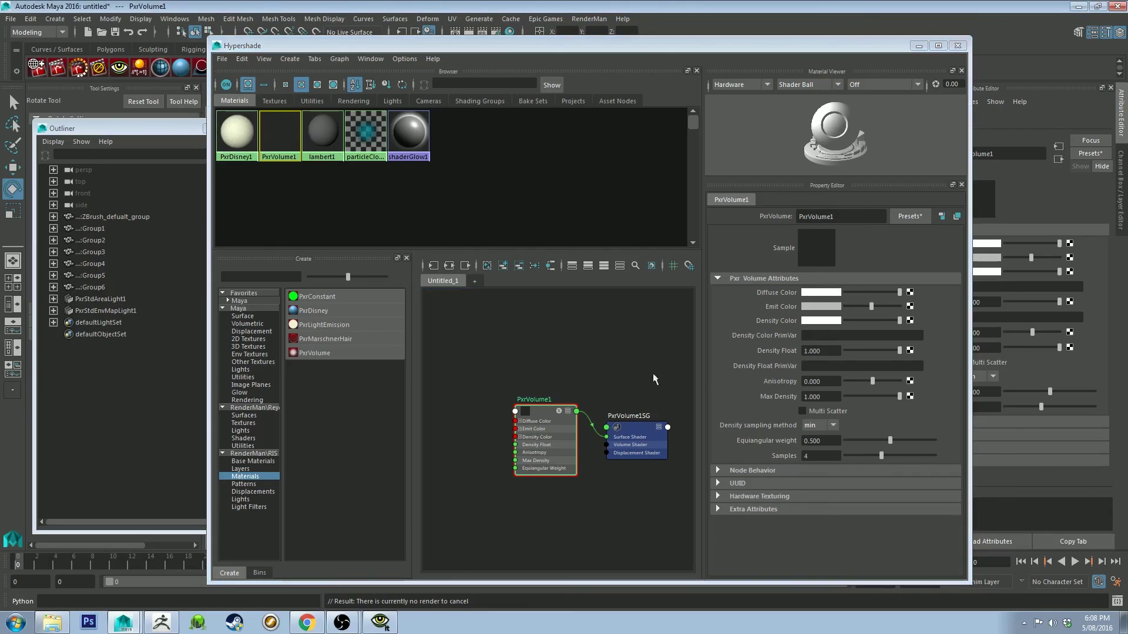
pyautogui.click(810, 410)
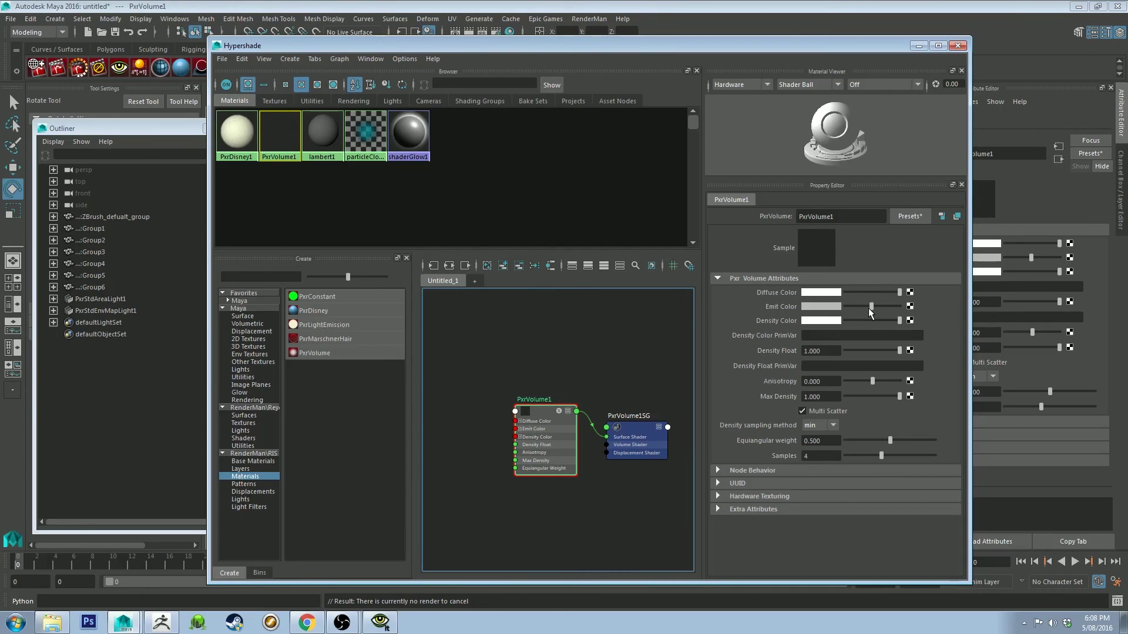
pyautogui.click(918, 46)
# Re-render the cloud with multiple scattering, review the image, and minimize the render window.
pyautogui.click(76, 68)
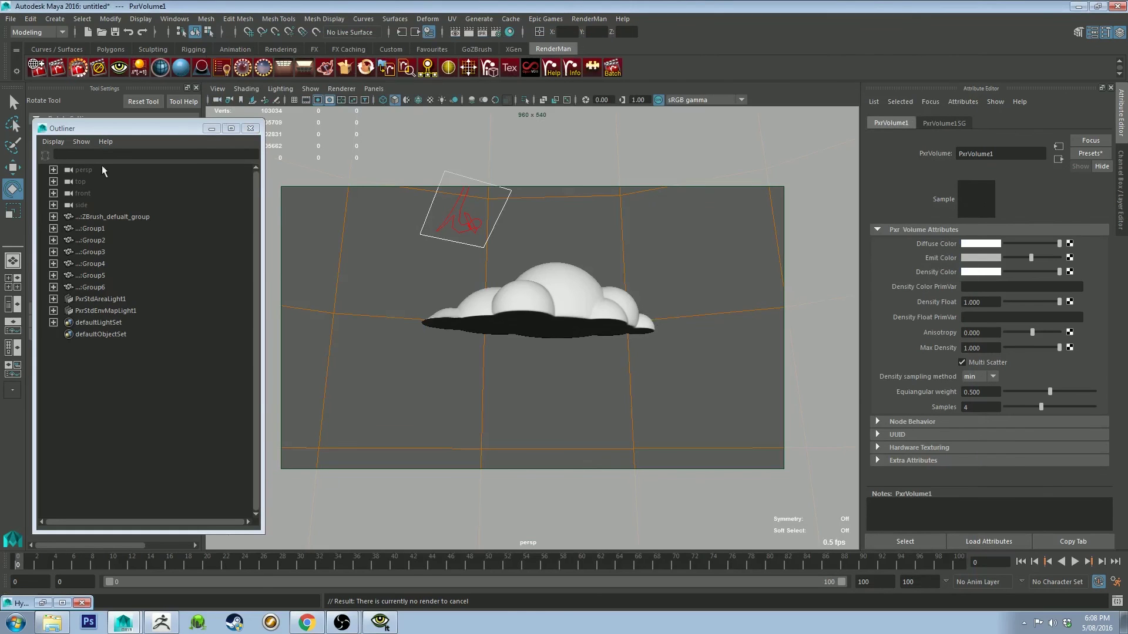
pyautogui.click(381, 622)
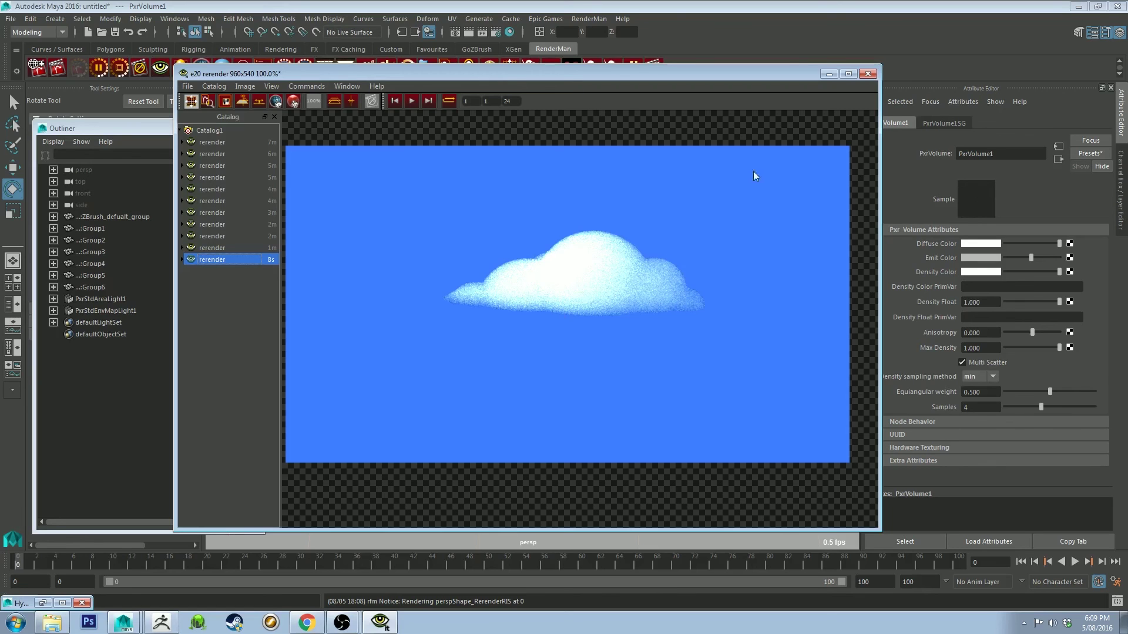
pyautogui.click(829, 74)
# Select the area light, move it to a new position above and away from the cloud, and rotate it.
pyautogui.keyDown('alt'); pyautogui.moveTo(574, 263); pyautogui.dragTo(647, 317); pyautogui.keyUp('alt')
pyautogui.click(540, 253)
pyautogui.press('w')
pyautogui.moveTo(478, 204); pyautogui.dragTo(545, 265)
pyautogui.keyDown('alt'); pyautogui.moveTo(576, 241); pyautogui.dragTo(632, 305, button='middle'); pyautogui.keyUp('alt')
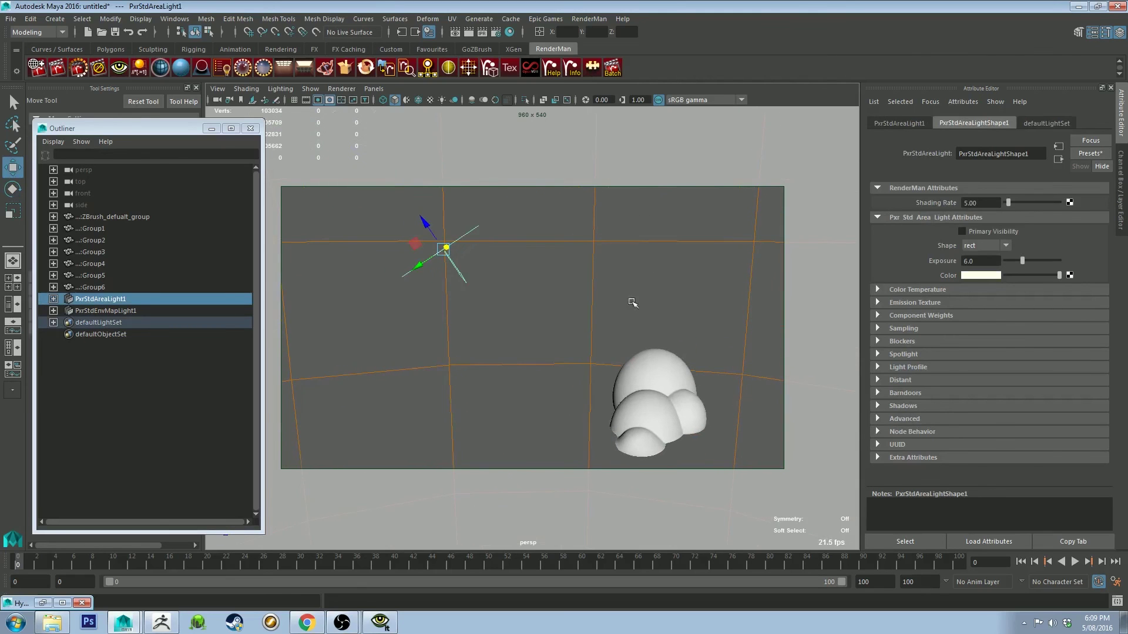
pyautogui.press('e')
pyautogui.moveTo(412, 246); pyautogui.dragTo(418, 233)
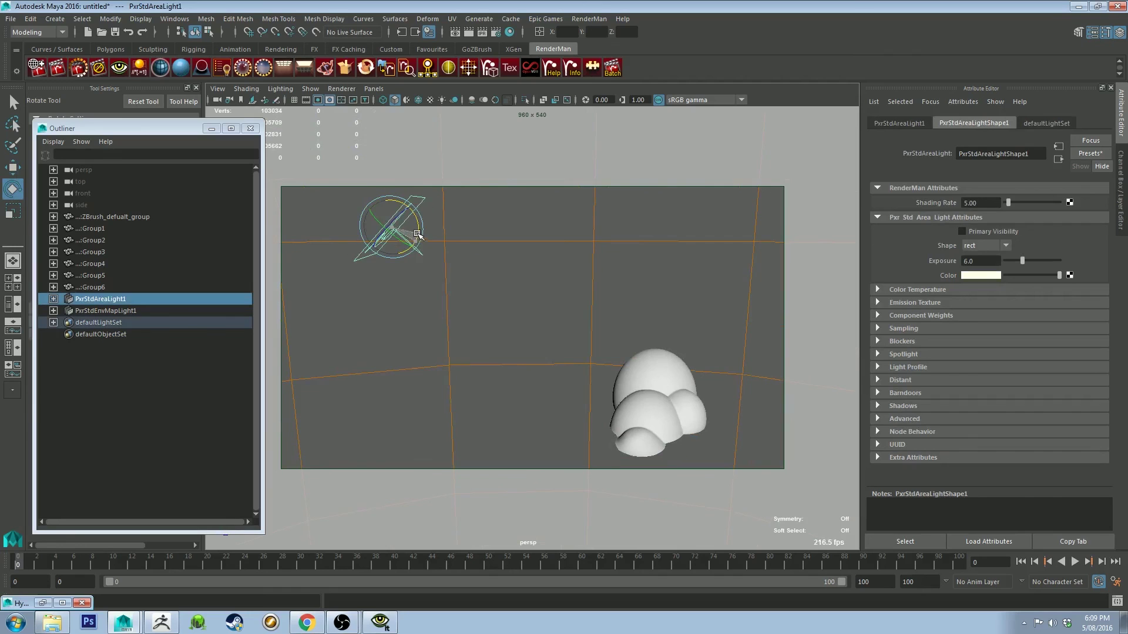
# Reframe the cloud from the front, re-render it with the repositioned area light, and stop the render.
pyautogui.keyDown('alt'); pyautogui.moveTo(584, 243); pyautogui.dragTo(596, 305); pyautogui.keyUp('alt')
pyautogui.keyDown('alt'); pyautogui.moveTo(596, 305); pyautogui.dragTo(607, 274, button='middle'); pyautogui.keyUp('alt')
pyautogui.keyDown('alt'); pyautogui.moveTo(607, 274); pyautogui.dragTo(626, 272); pyautogui.keyUp('alt')
pyautogui.keyDown('alt'); pyautogui.moveTo(626, 272); pyautogui.dragTo(610, 248, button='middle'); pyautogui.keyUp('alt')
pyautogui.click(80, 66)
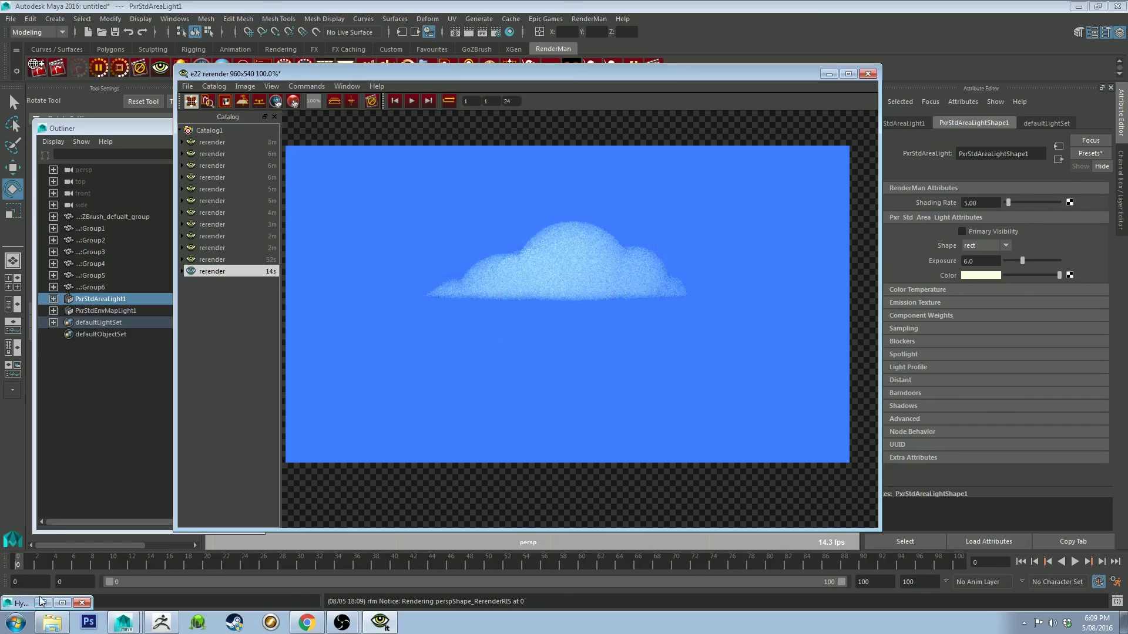
pyautogui.click(371, 101)
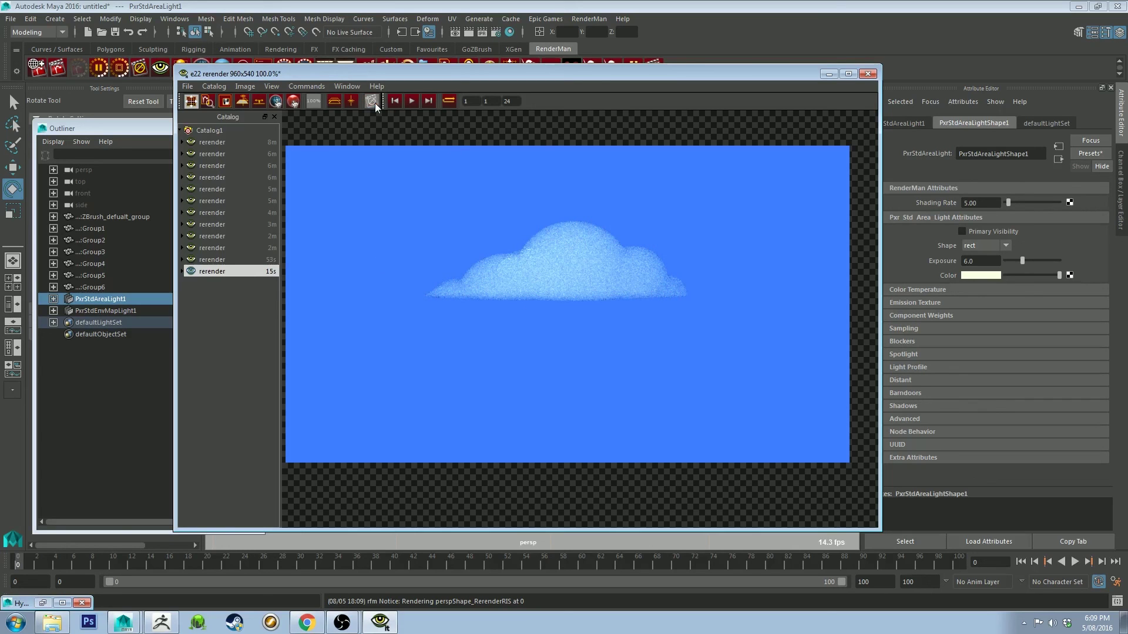